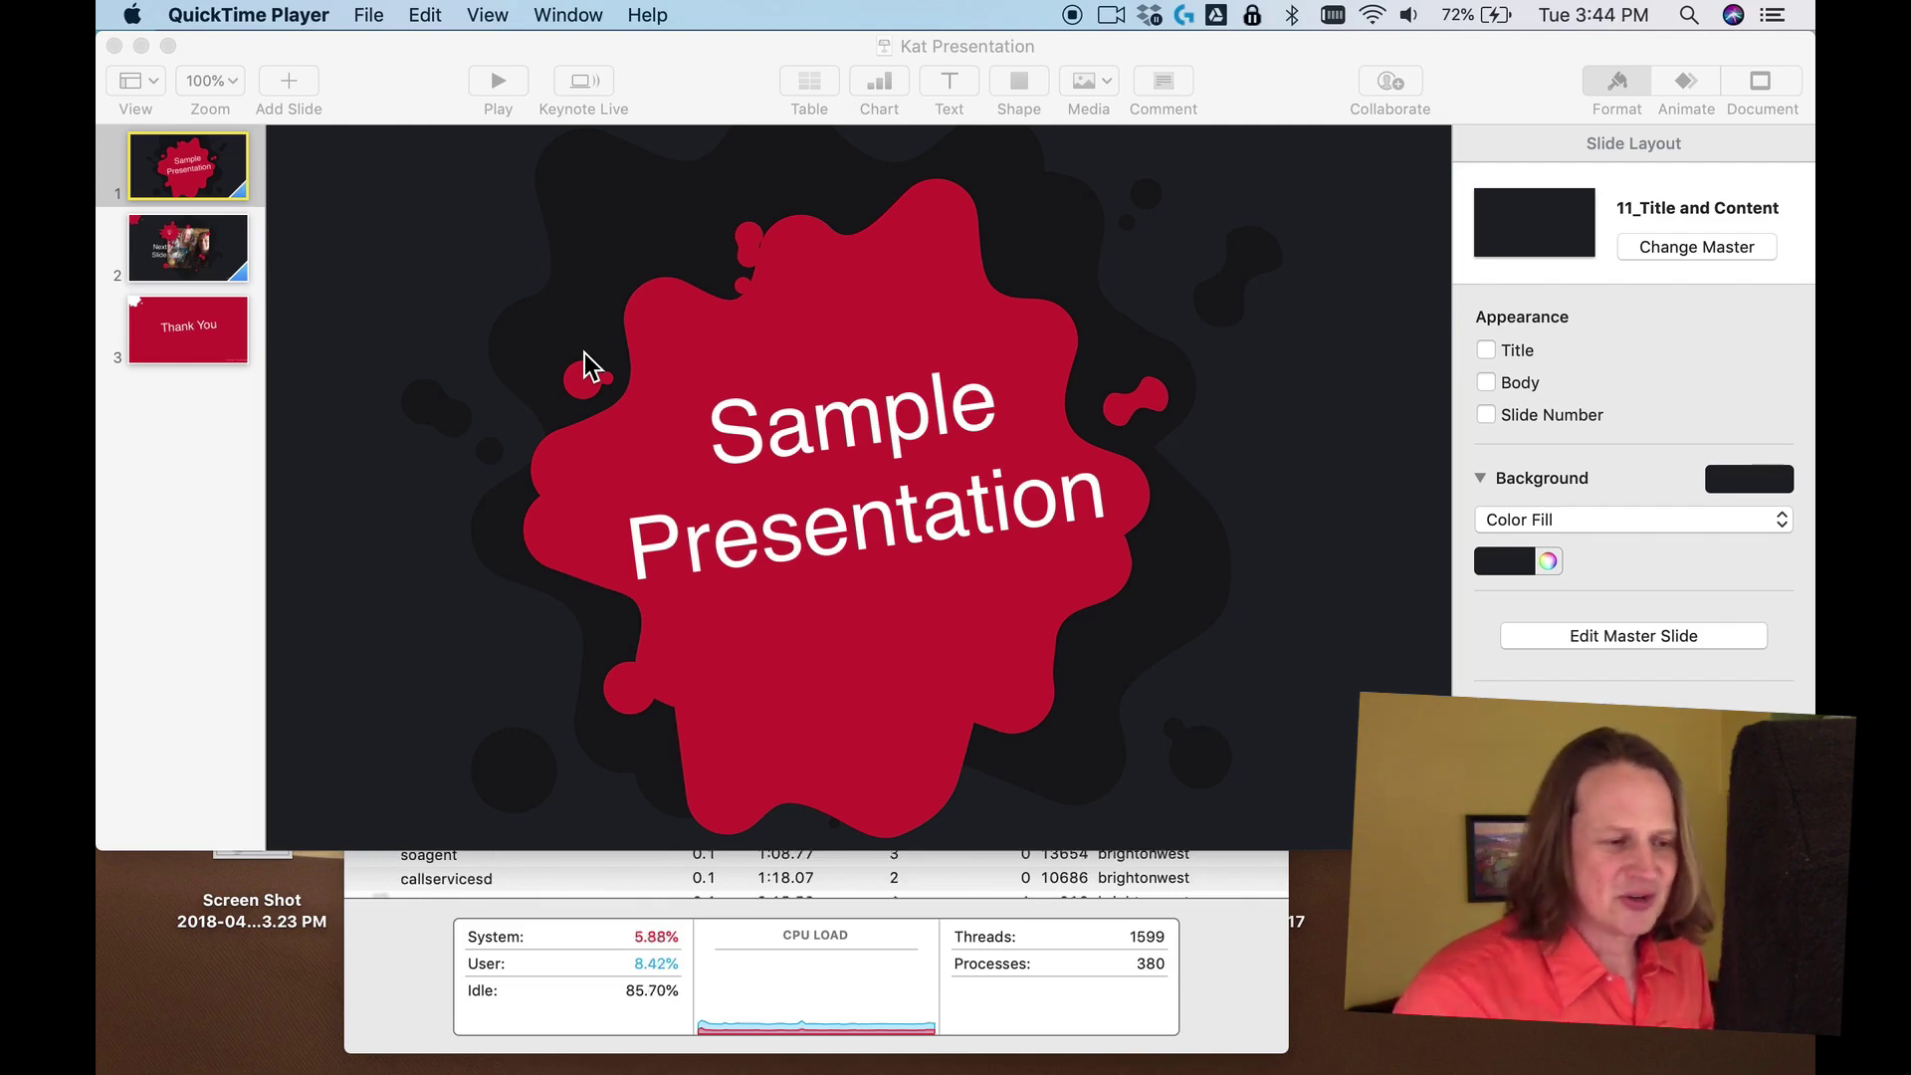
Switch to ScreenFlow and set up a new recording of the desktop, C922 webcam, microphone and computer audio
mouse_move(745, 1070)
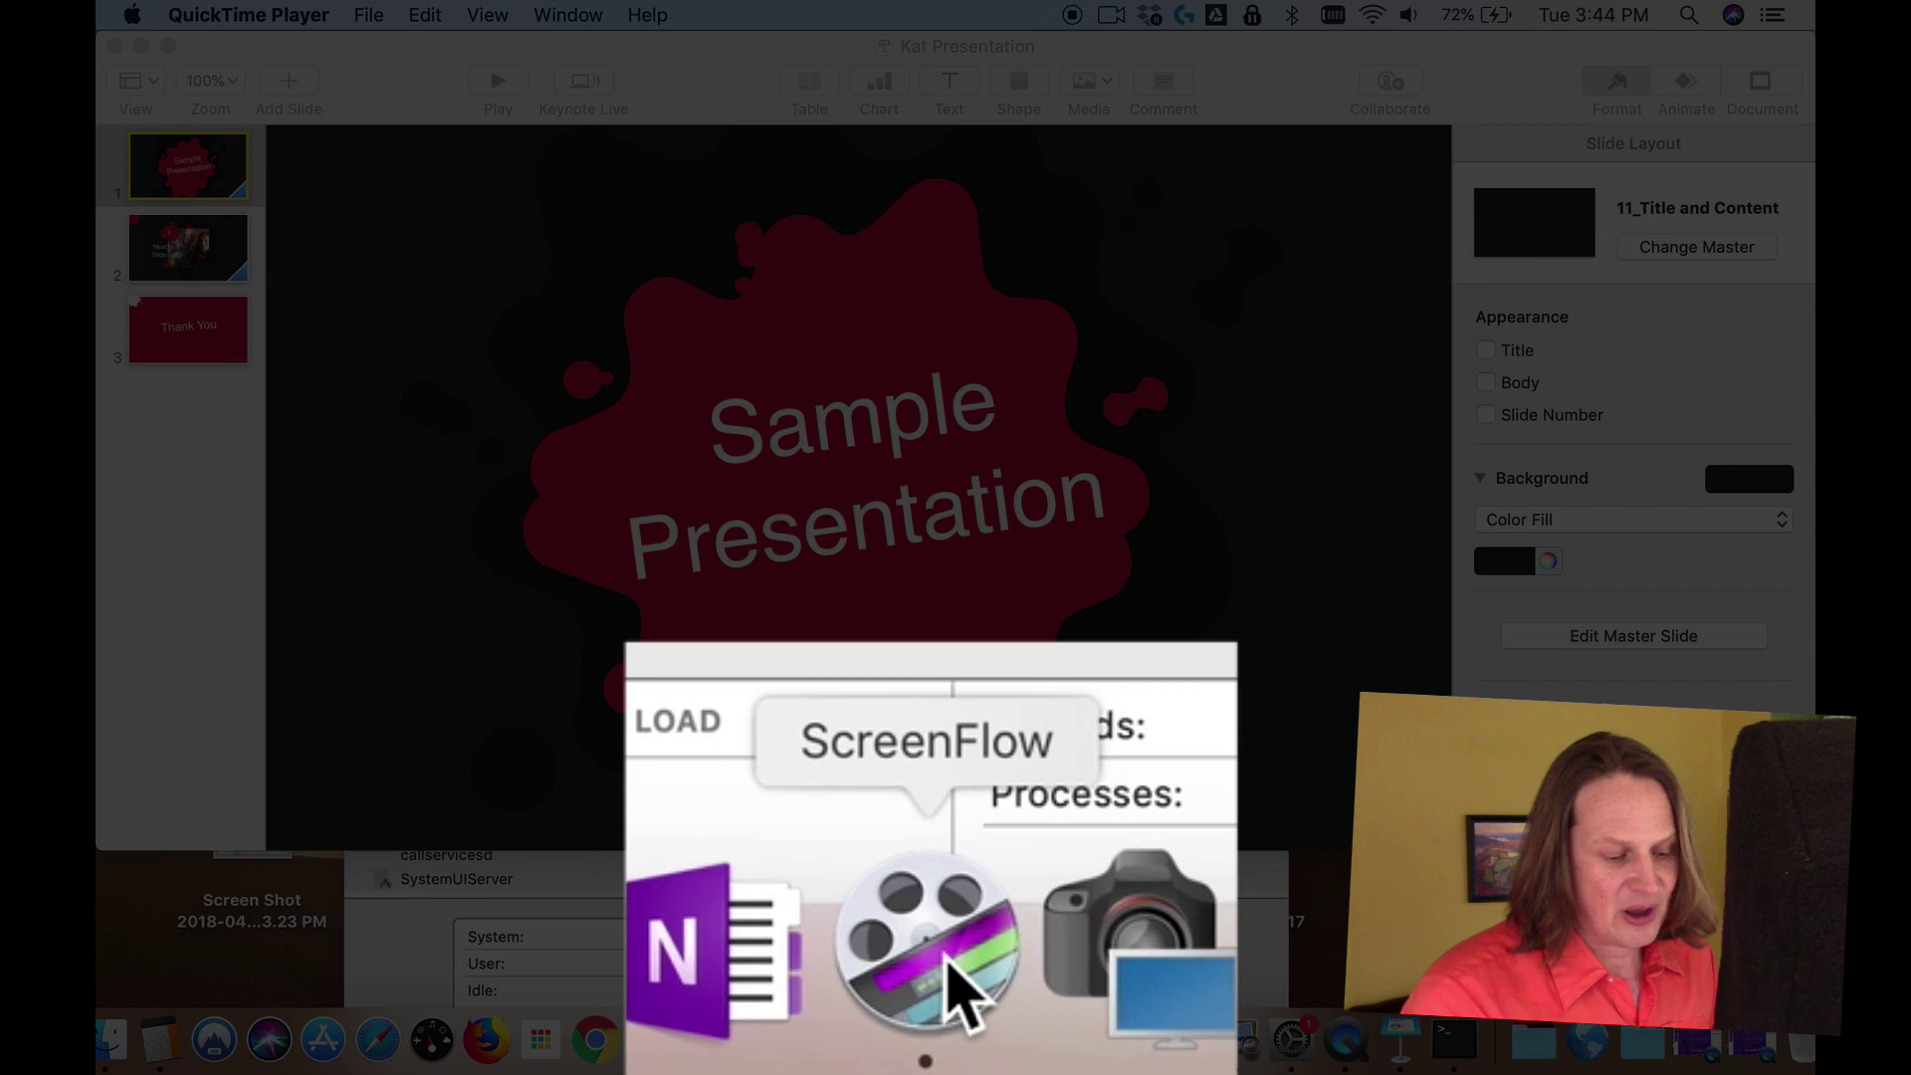
click(952, 1030)
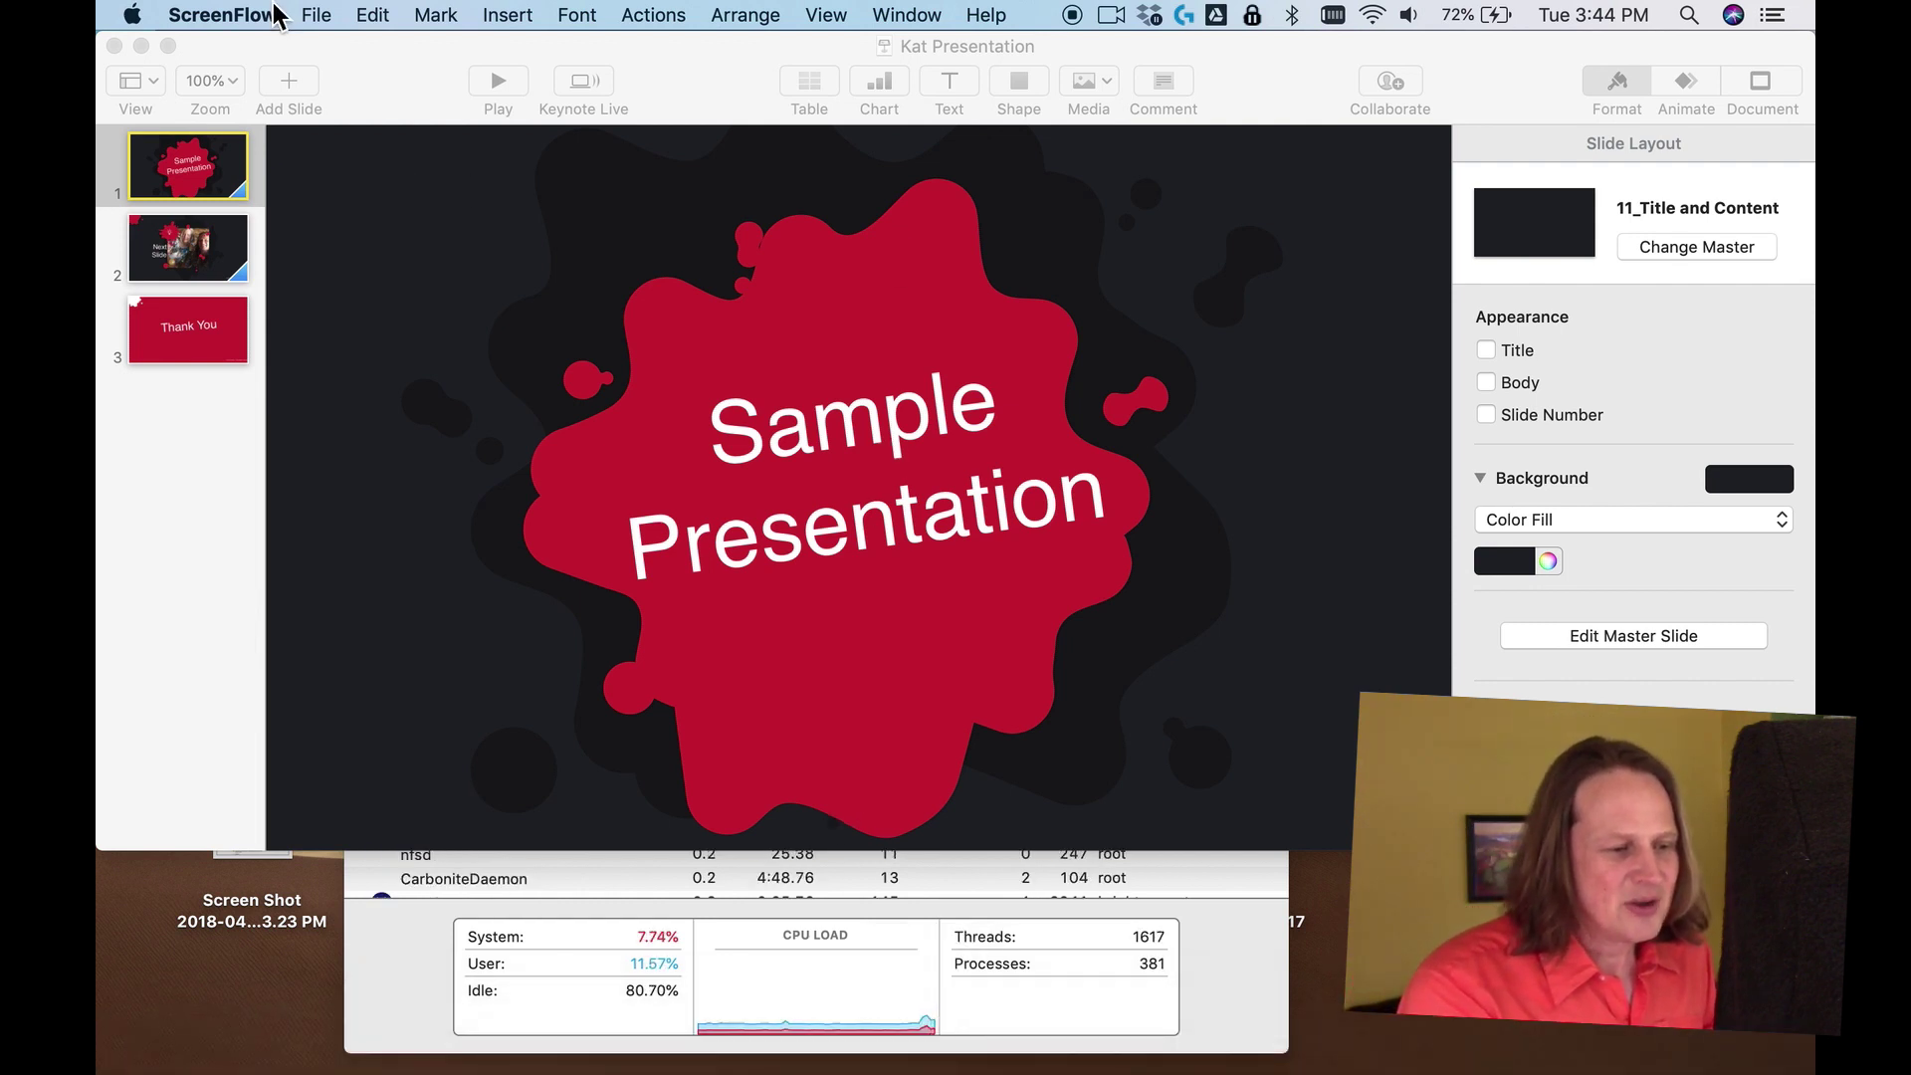
click(317, 15)
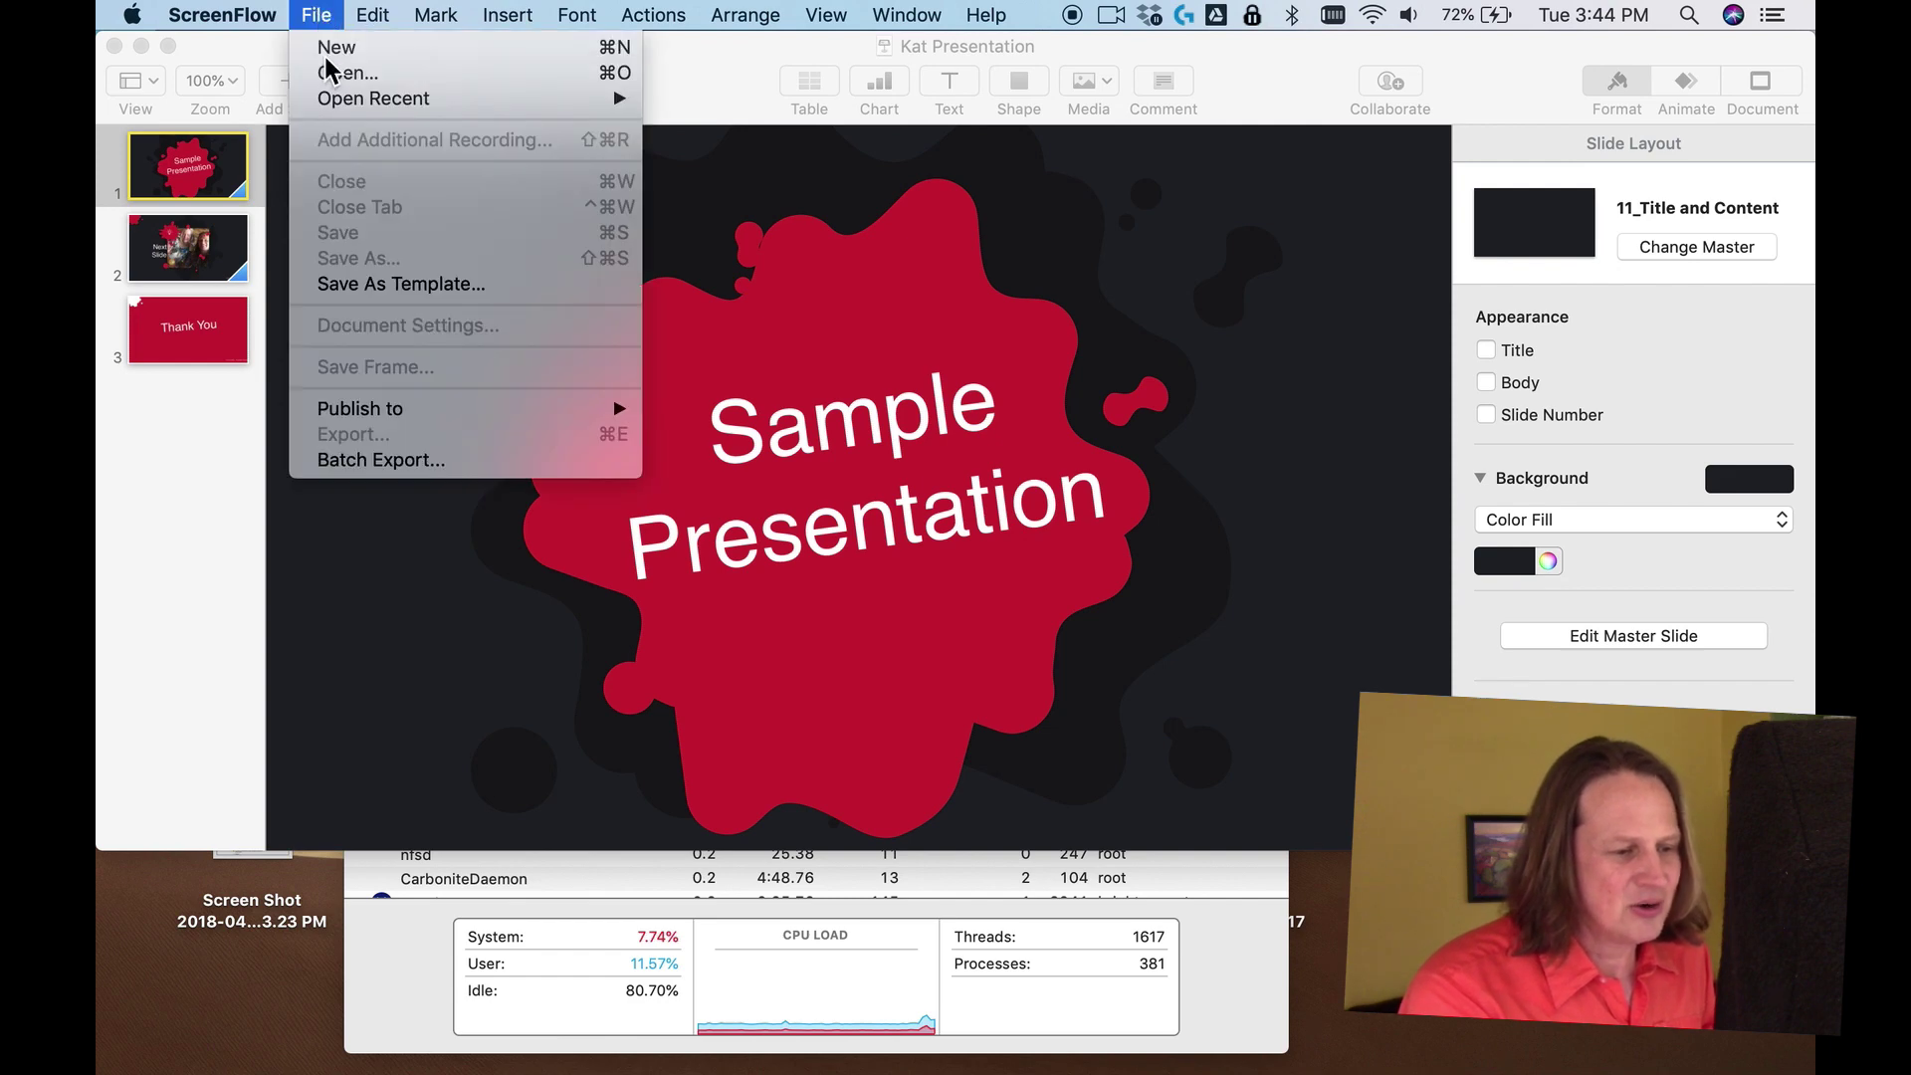
click(325, 52)
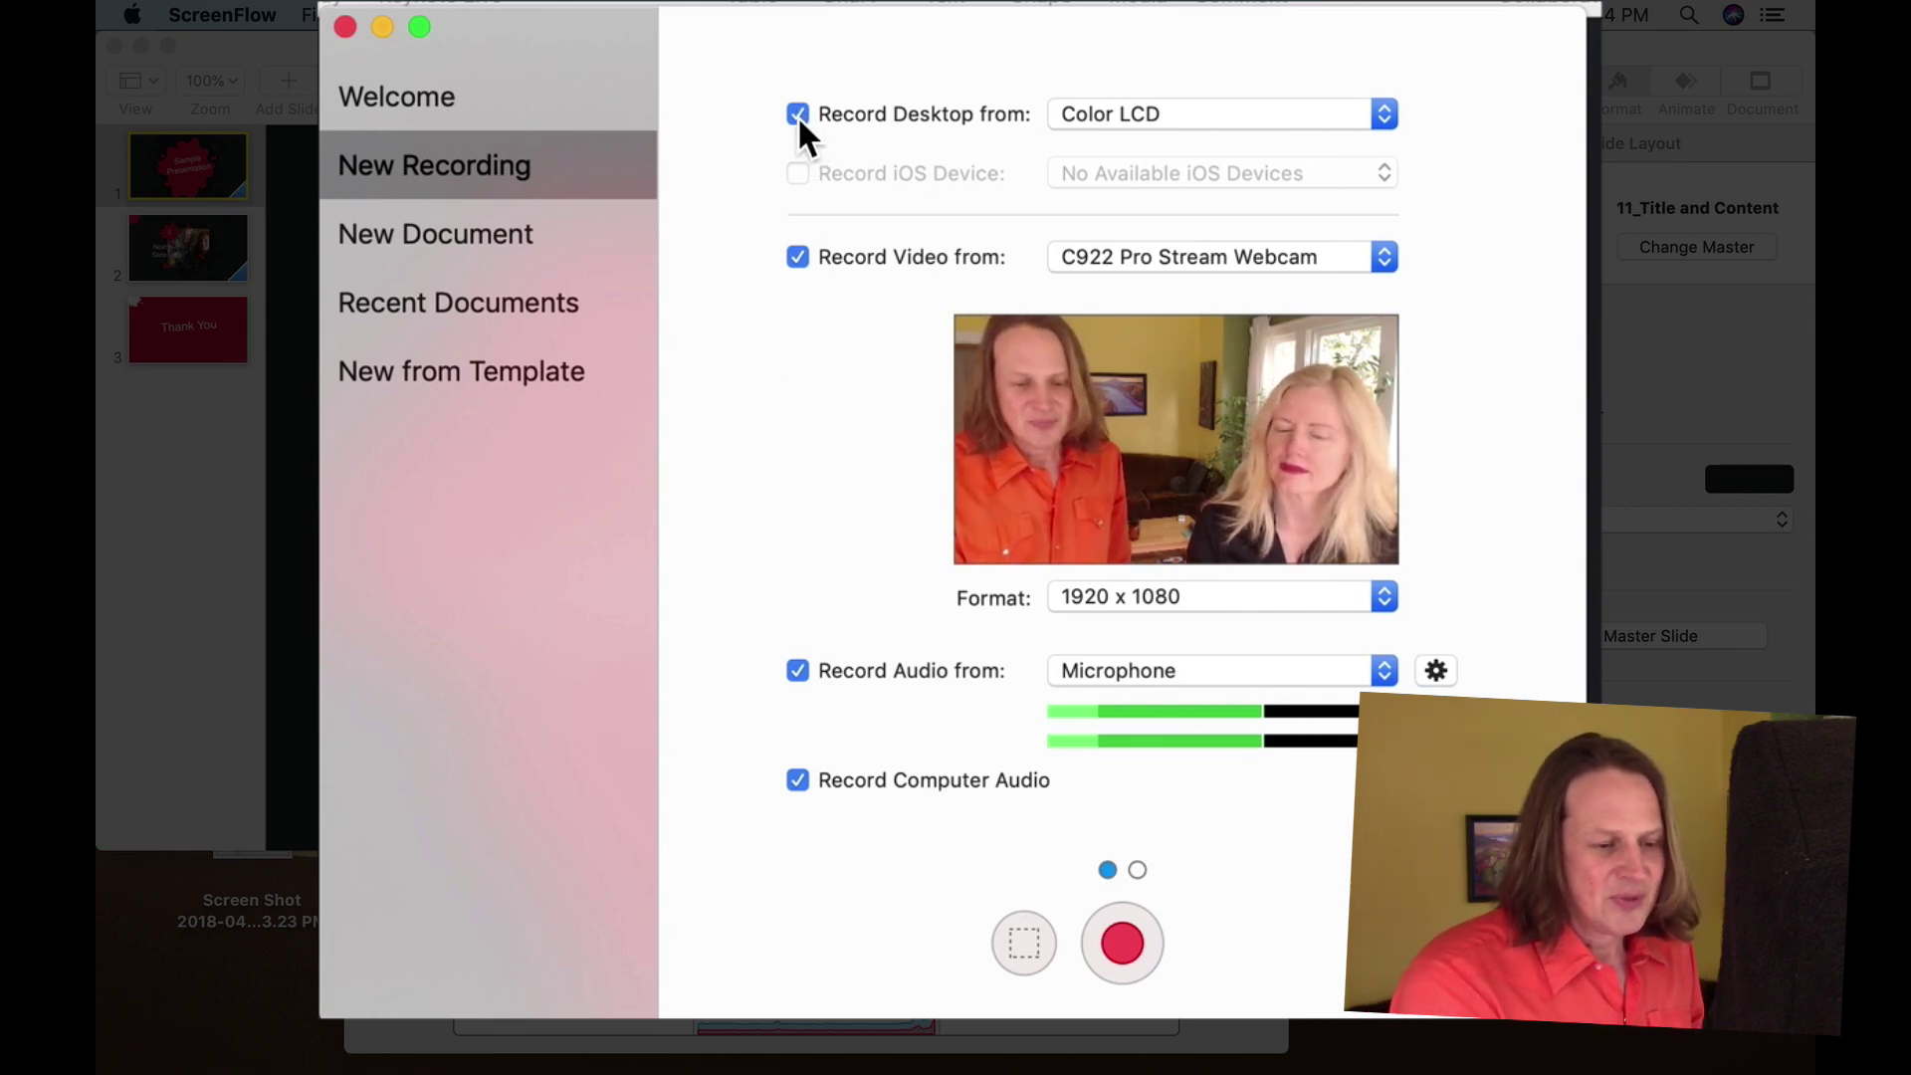
click(1173, 114)
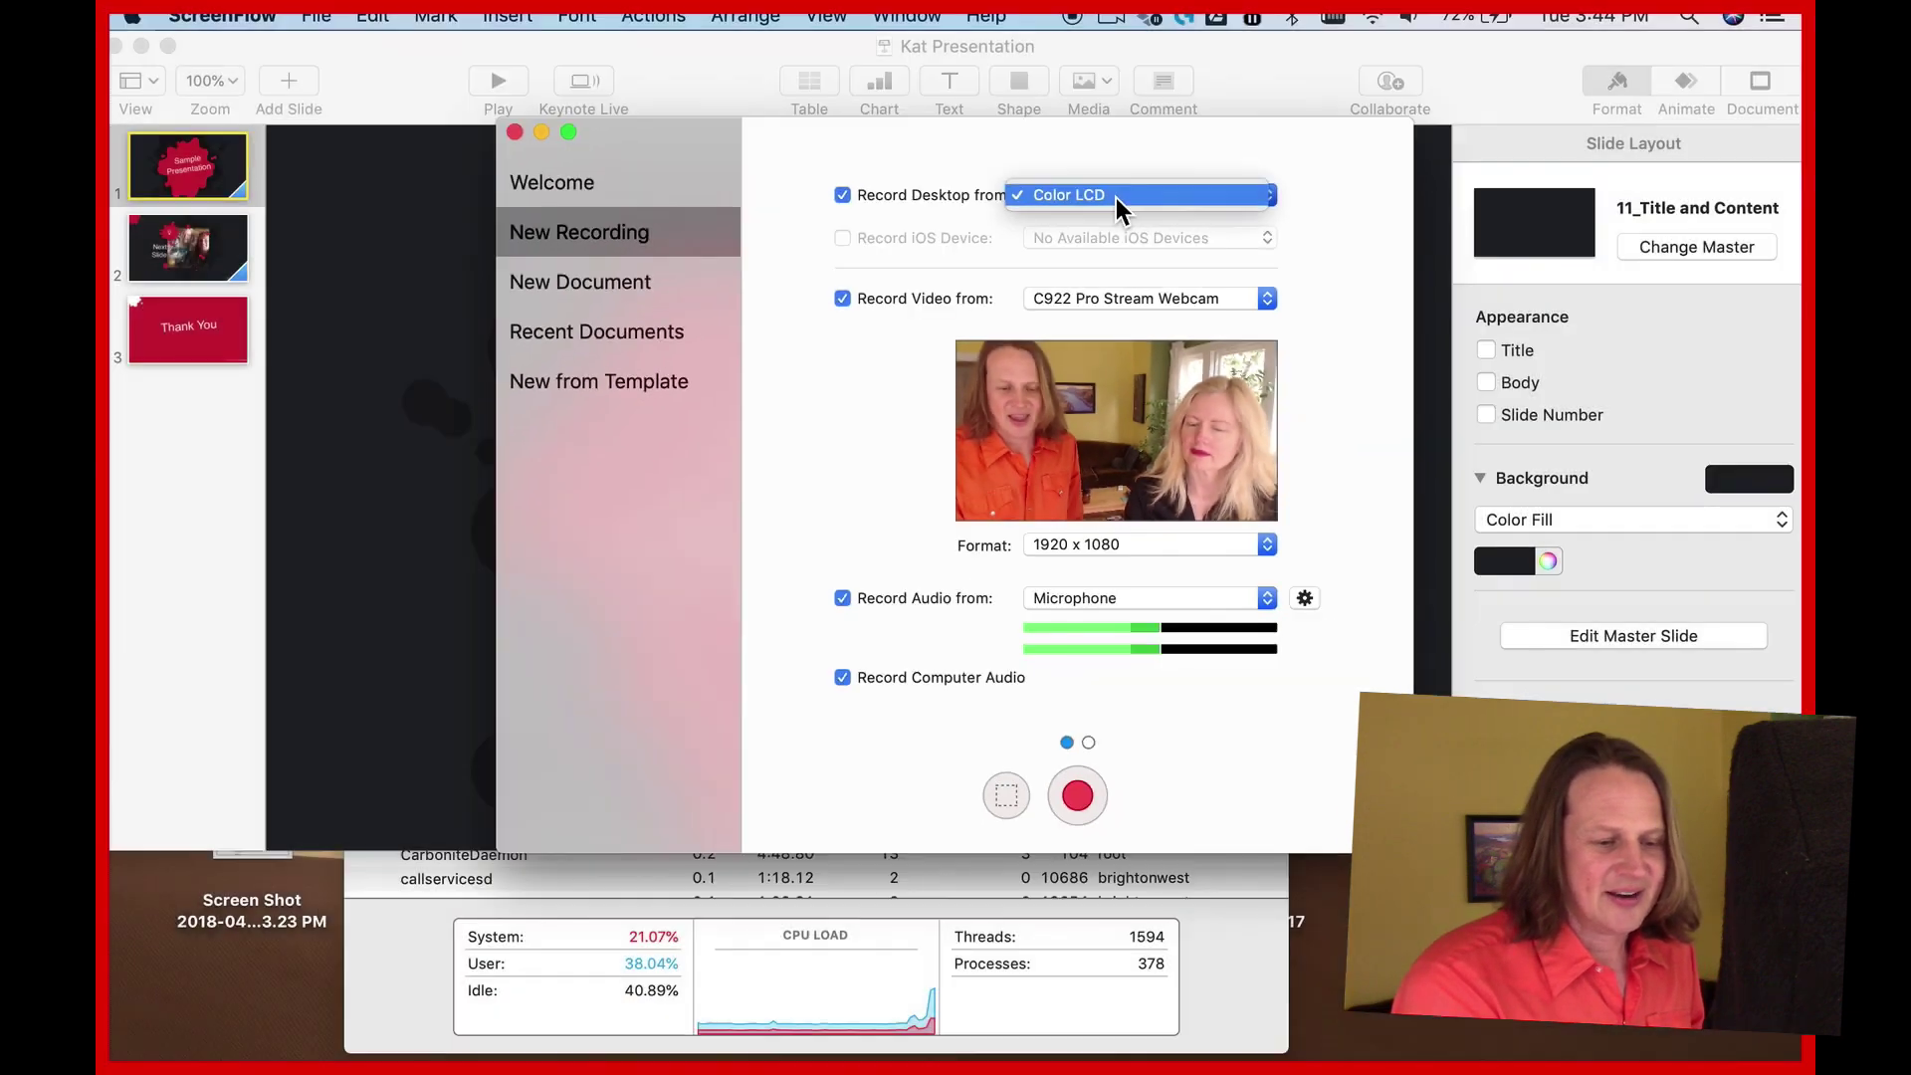
click(1174, 114)
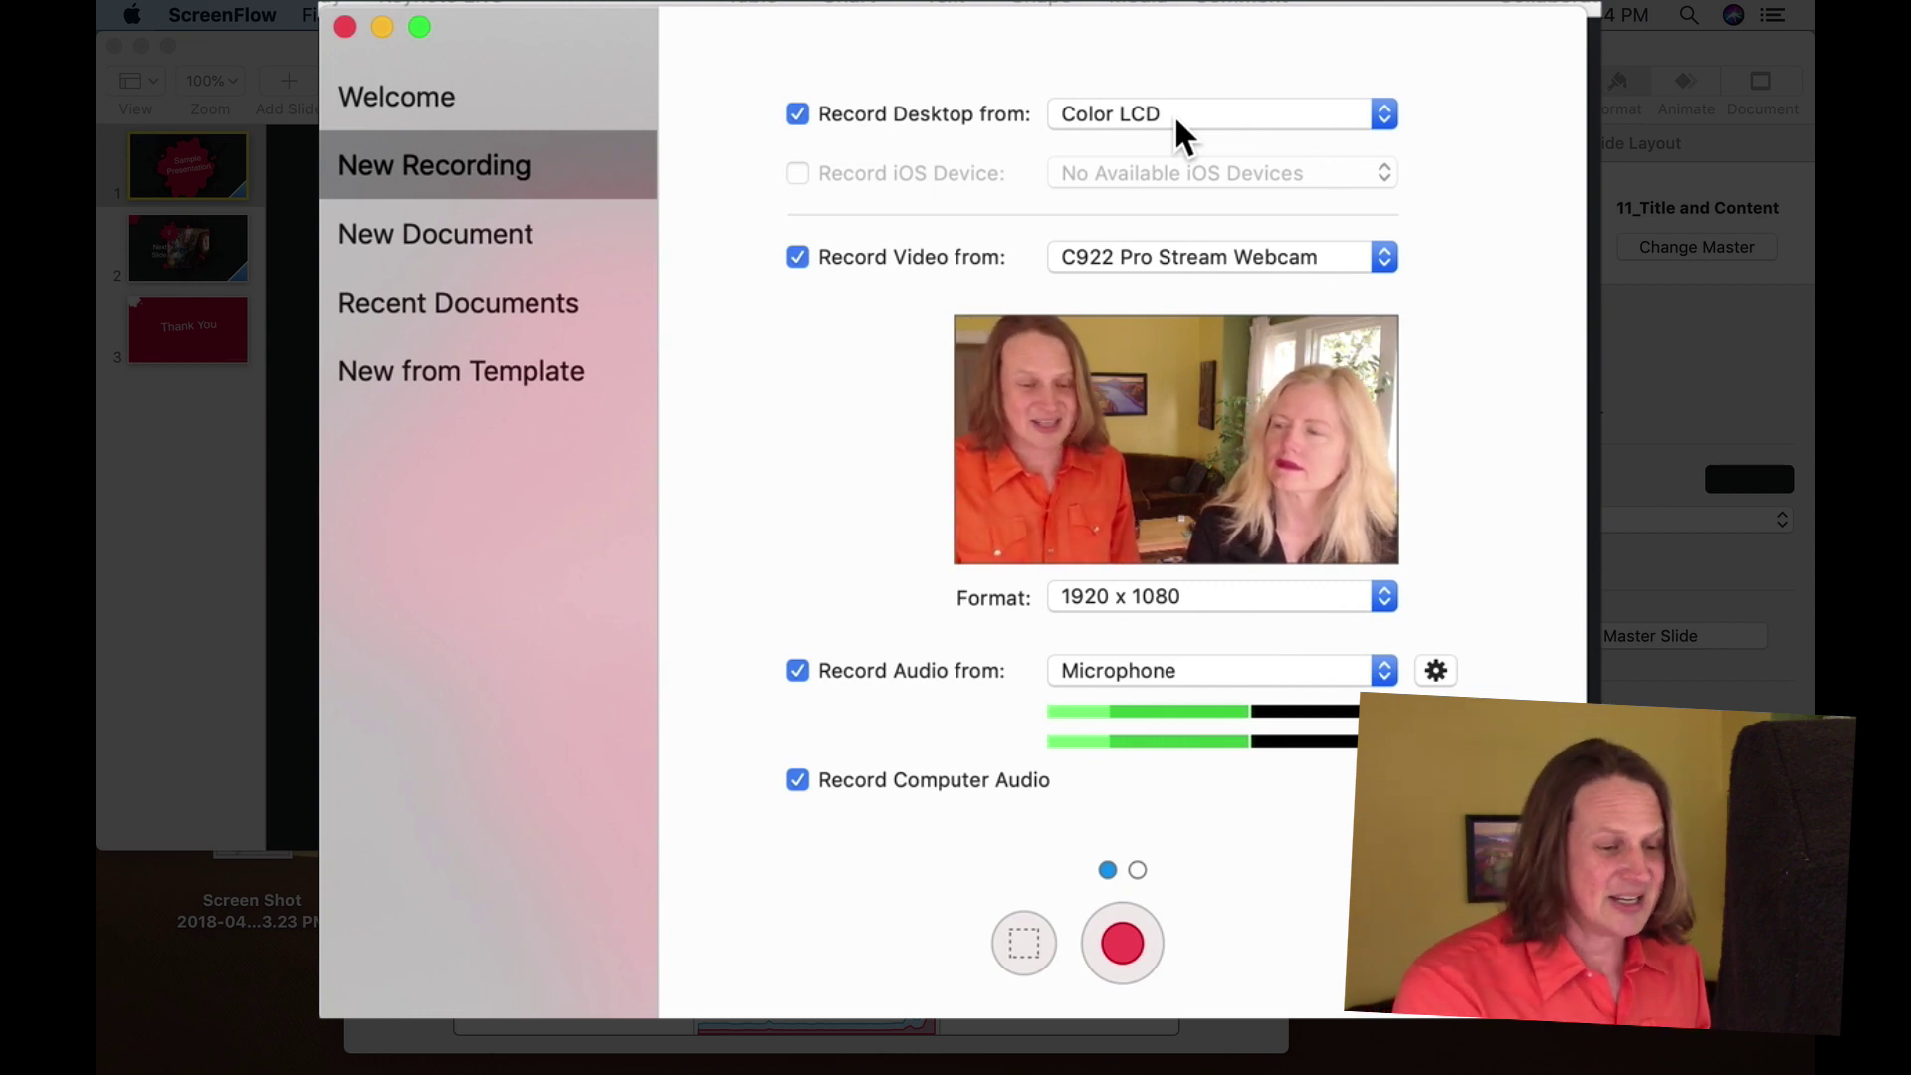
mouse_move(820, 176)
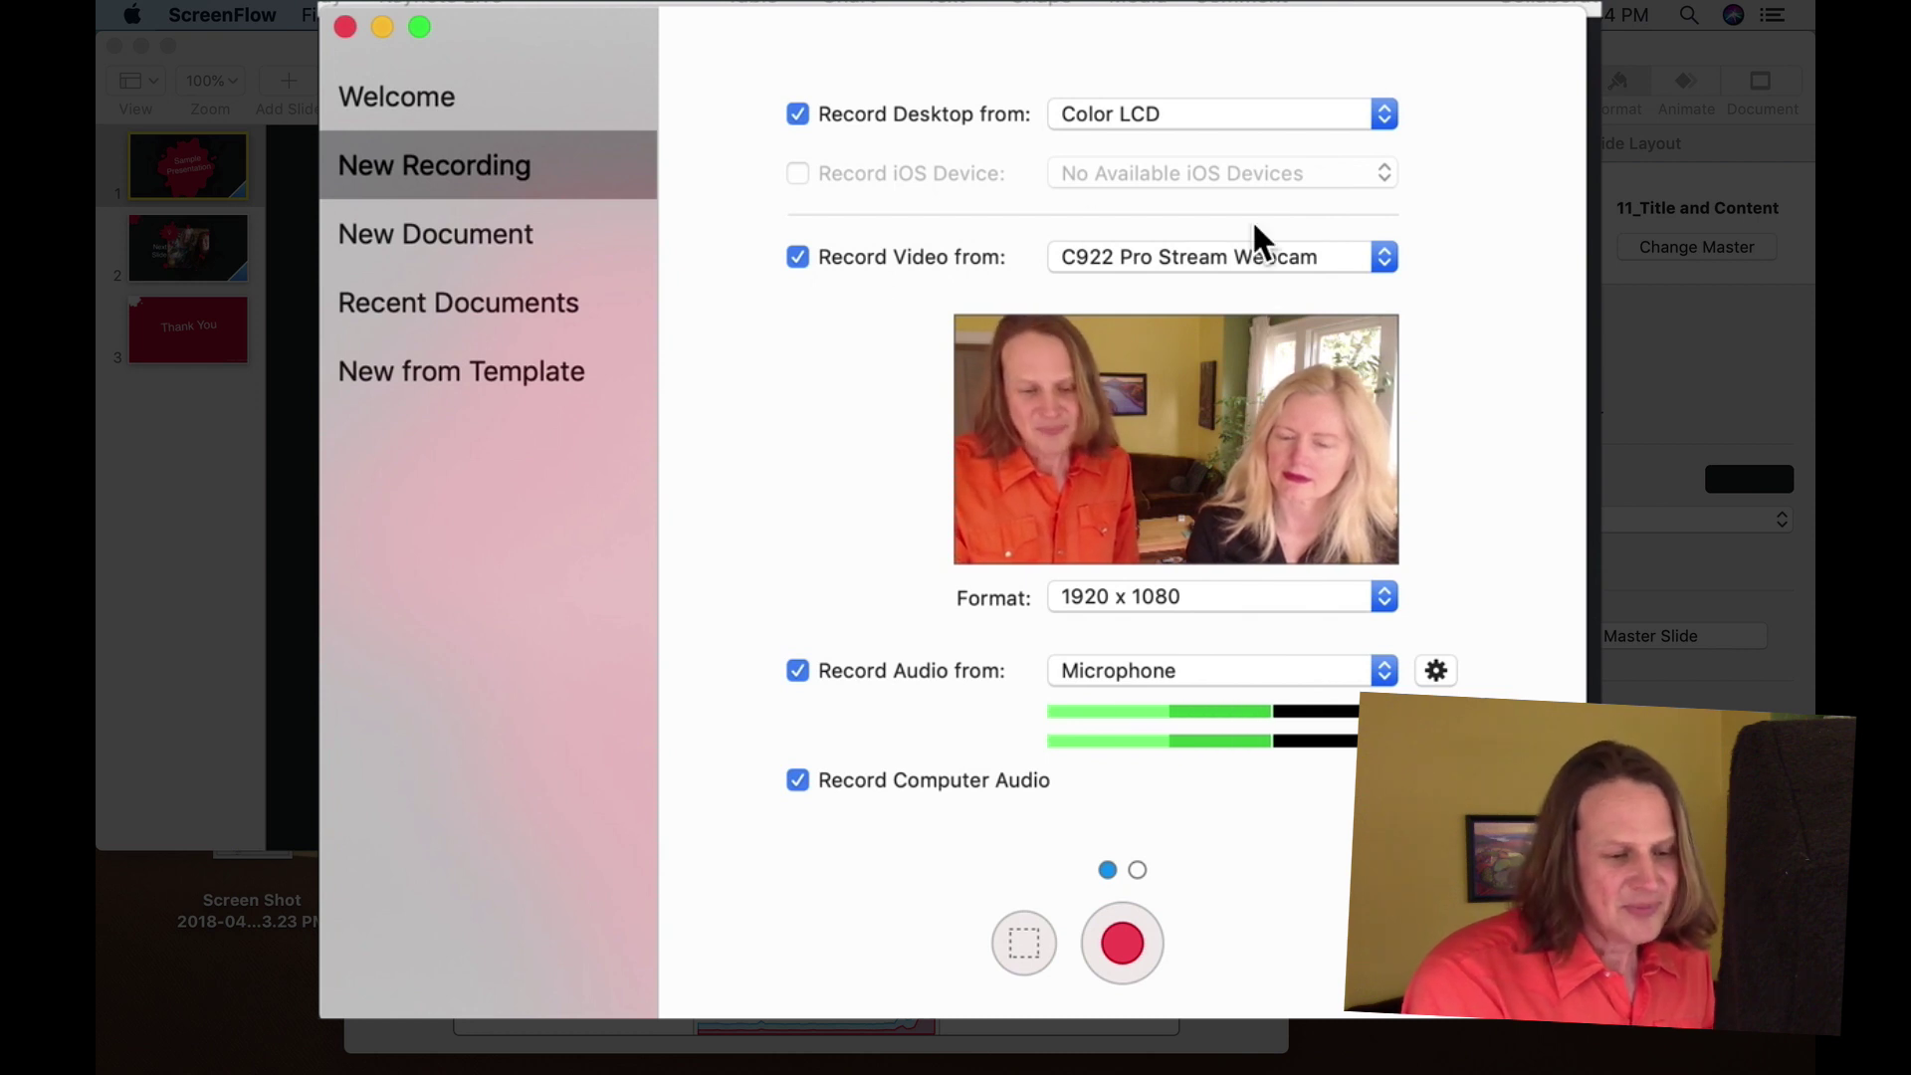
click(1386, 261)
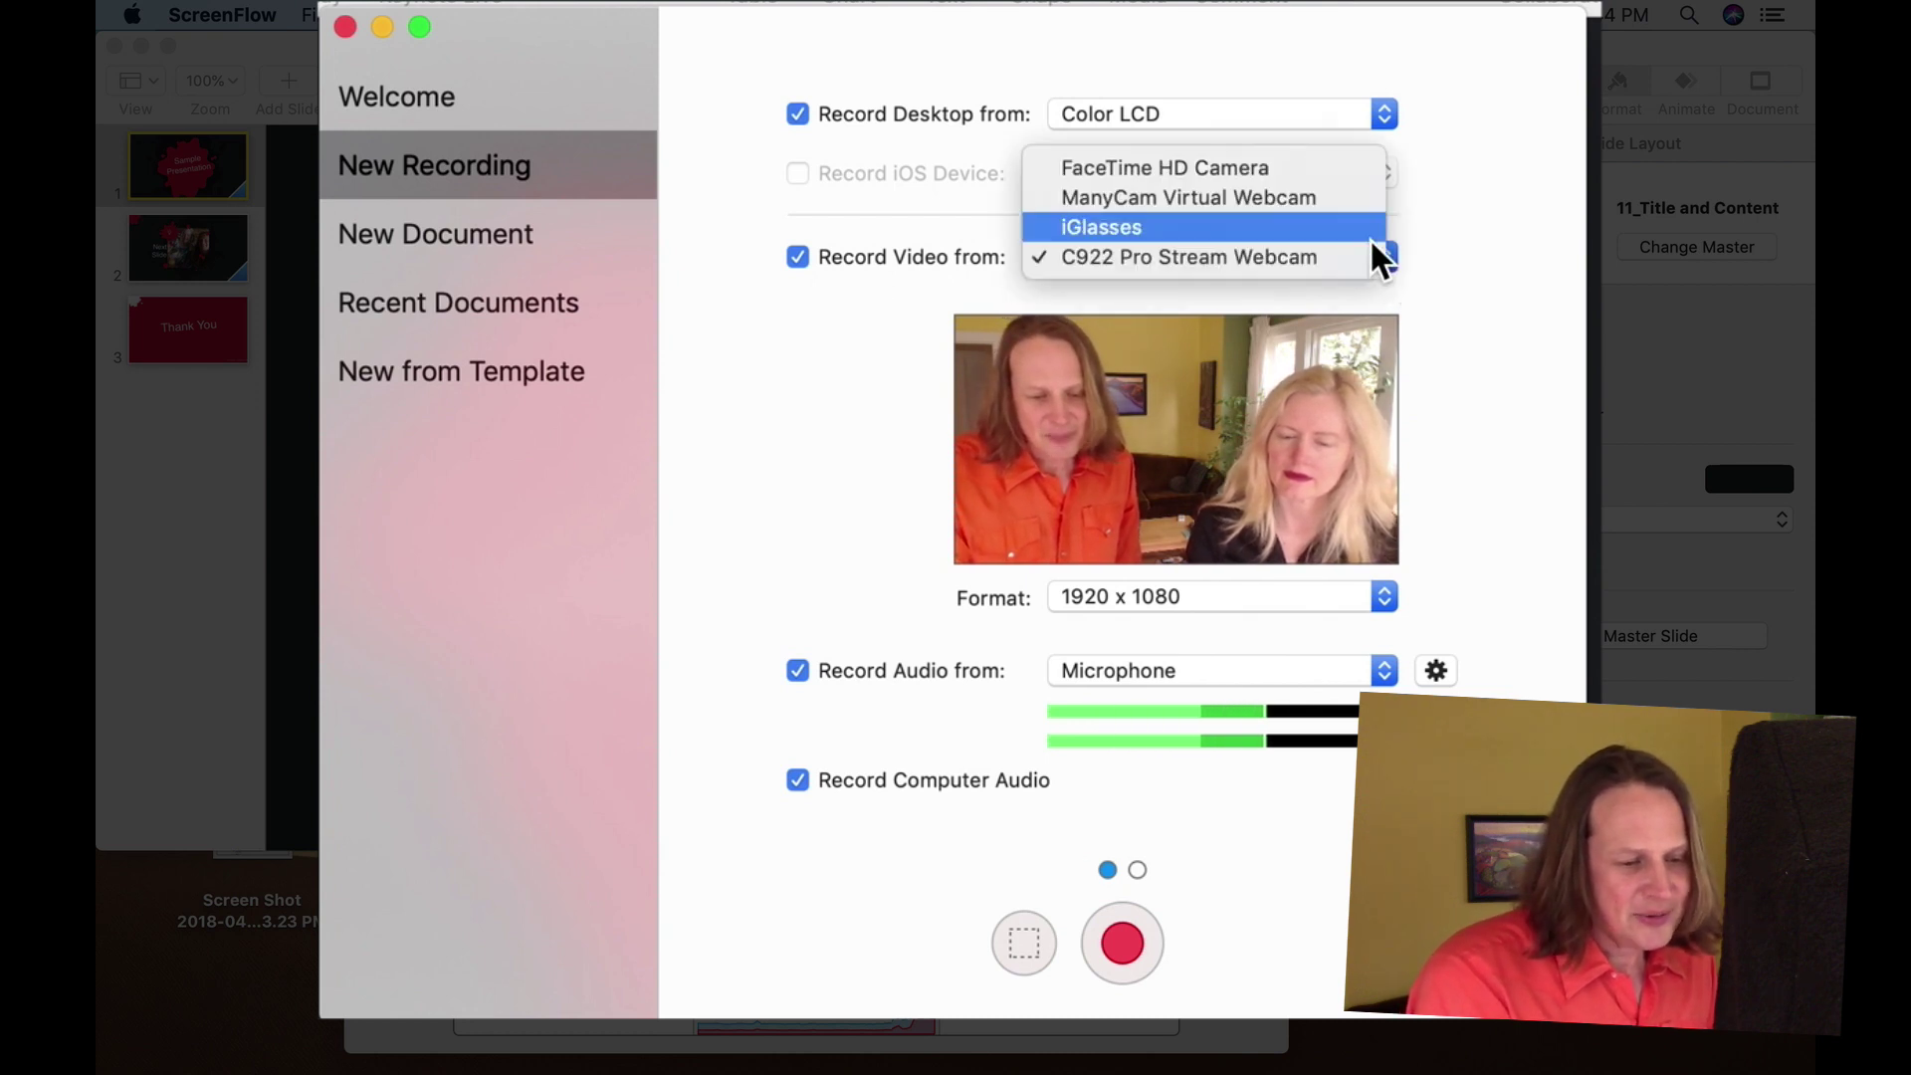
click(1309, 159)
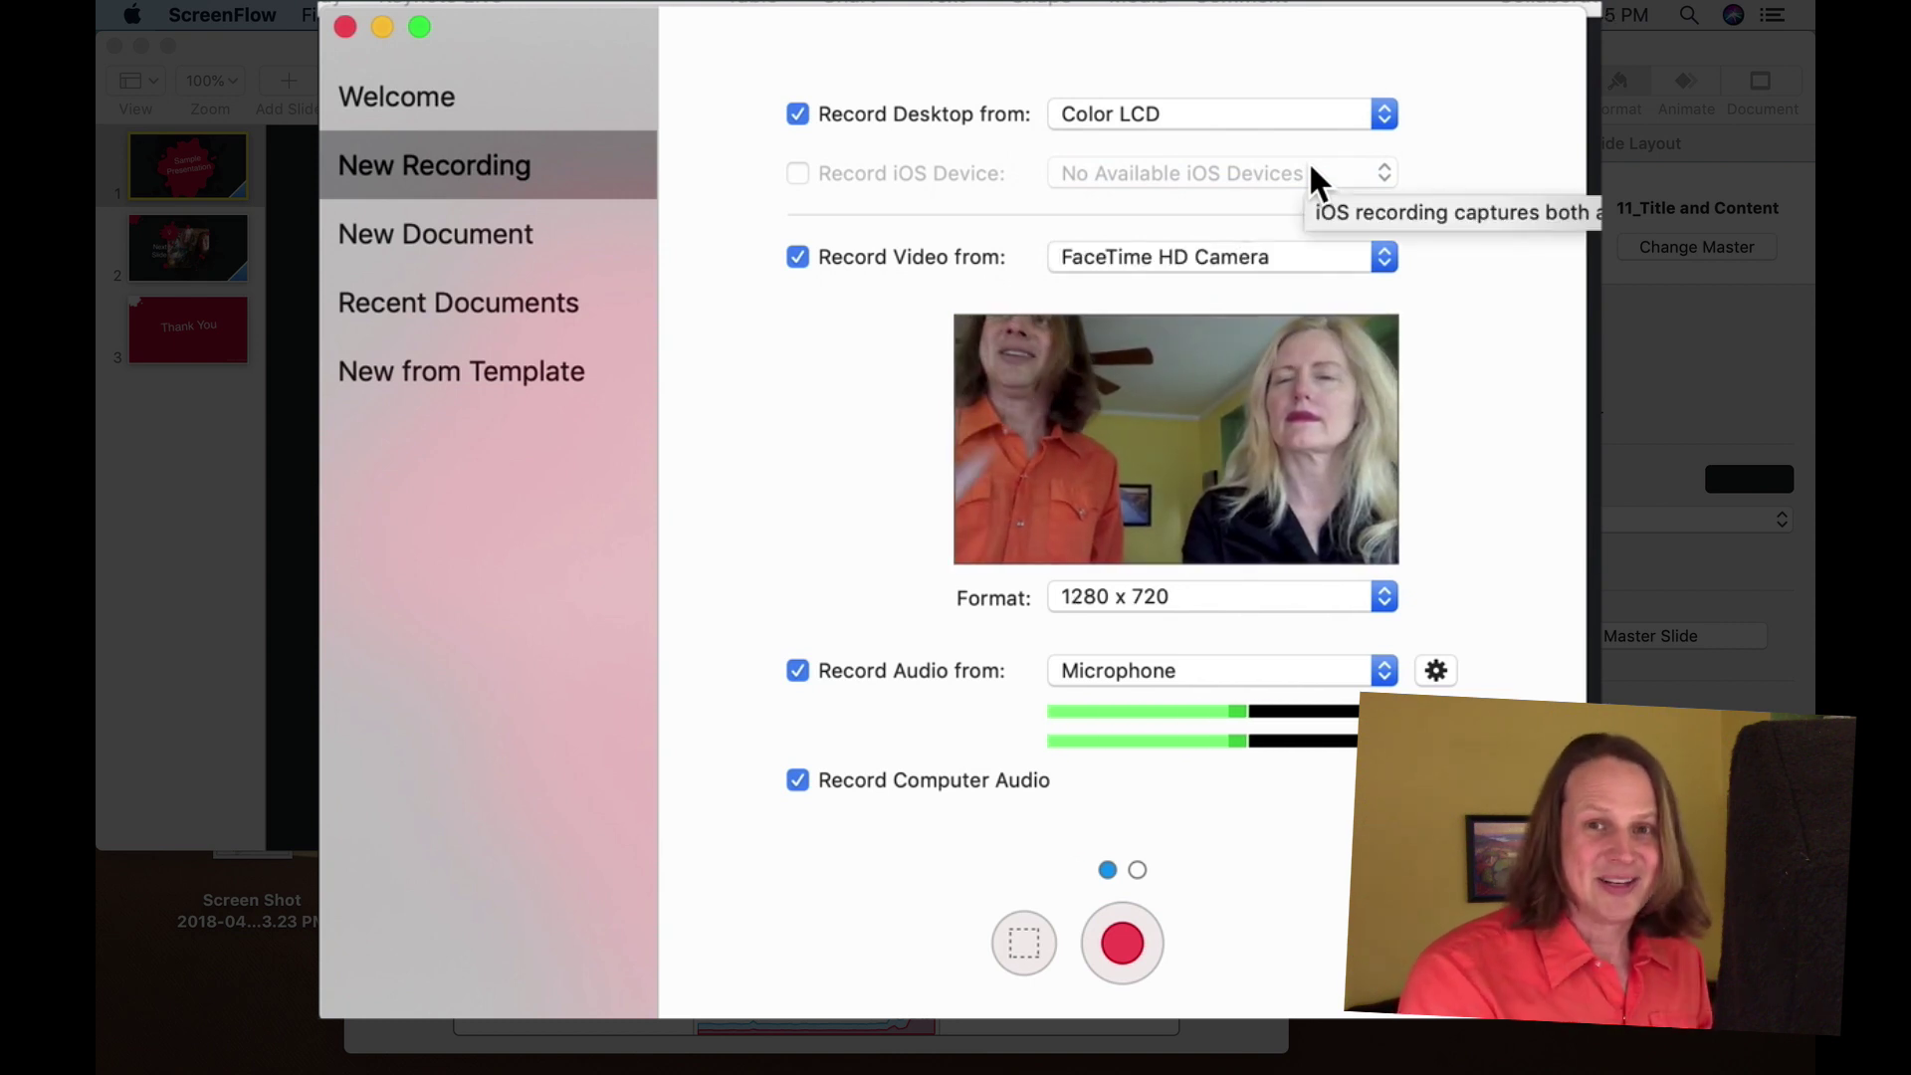
click(1386, 261)
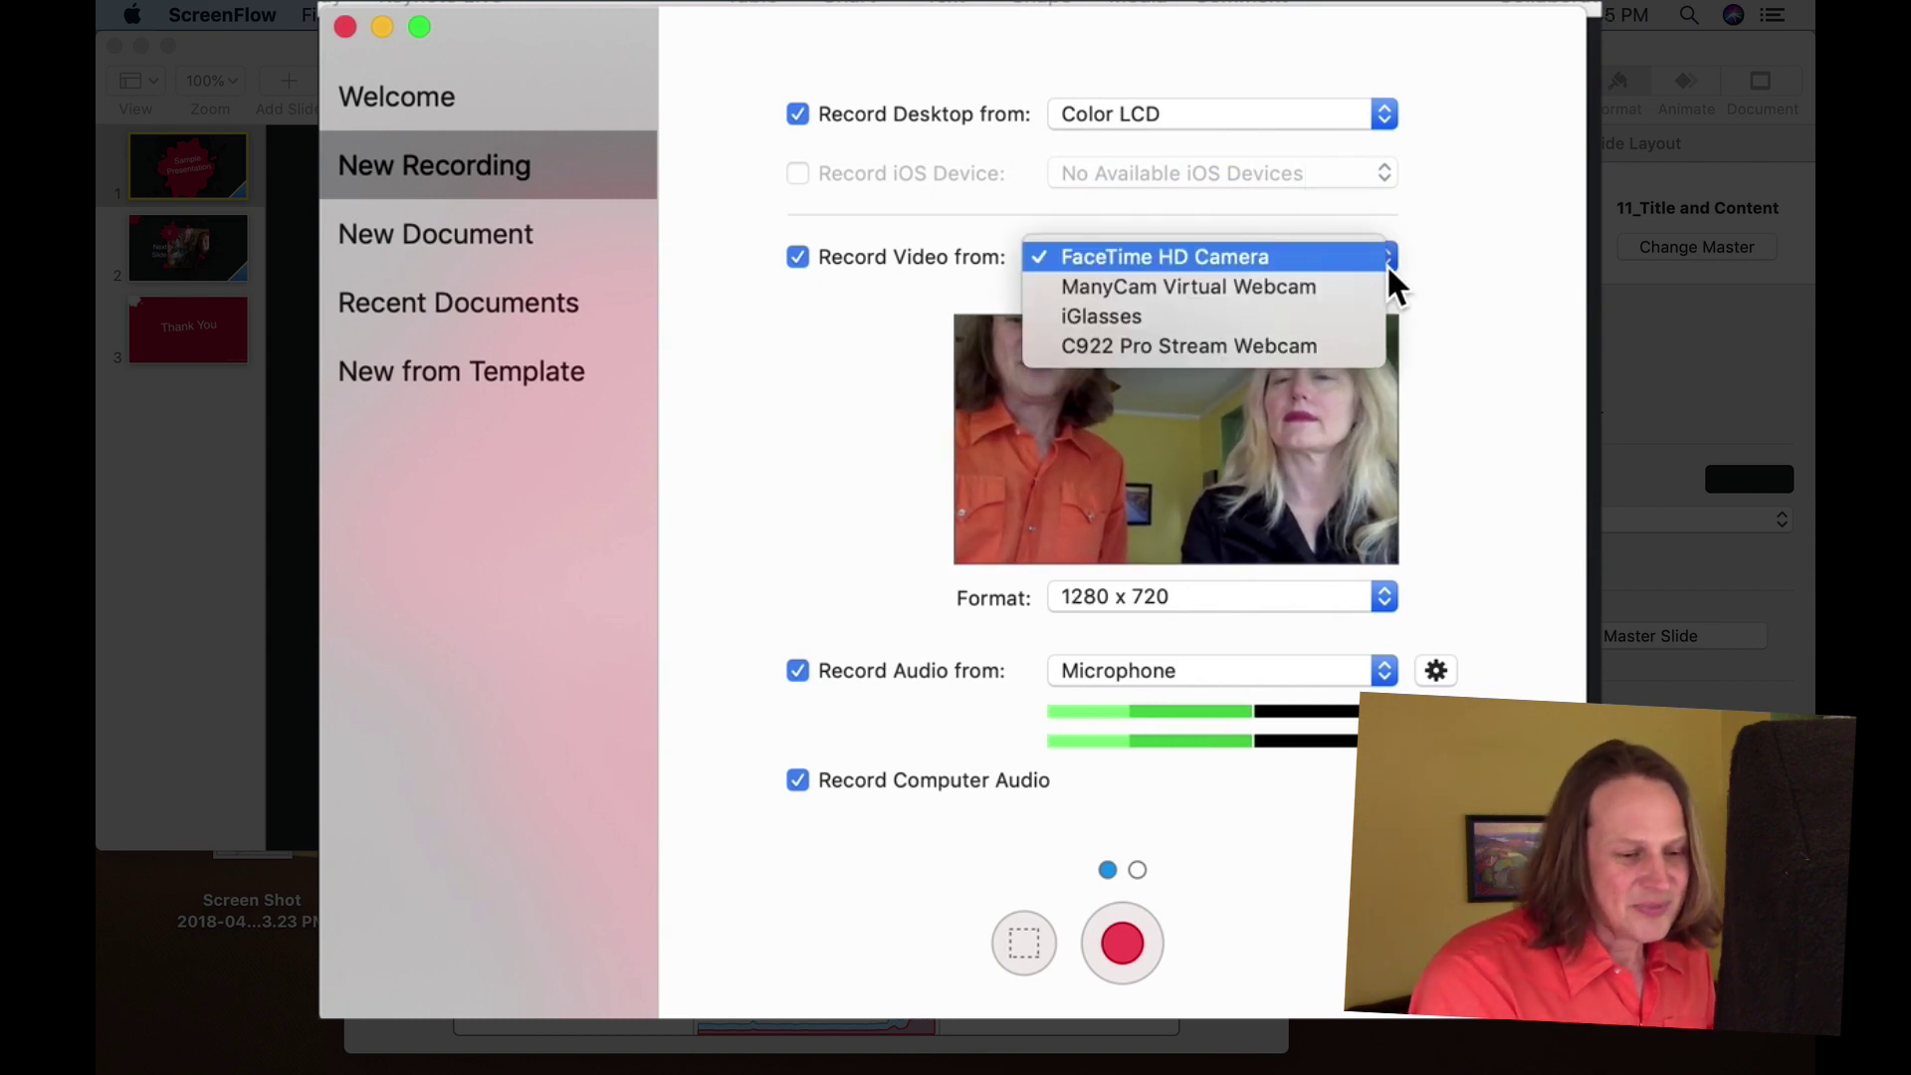
click(1308, 347)
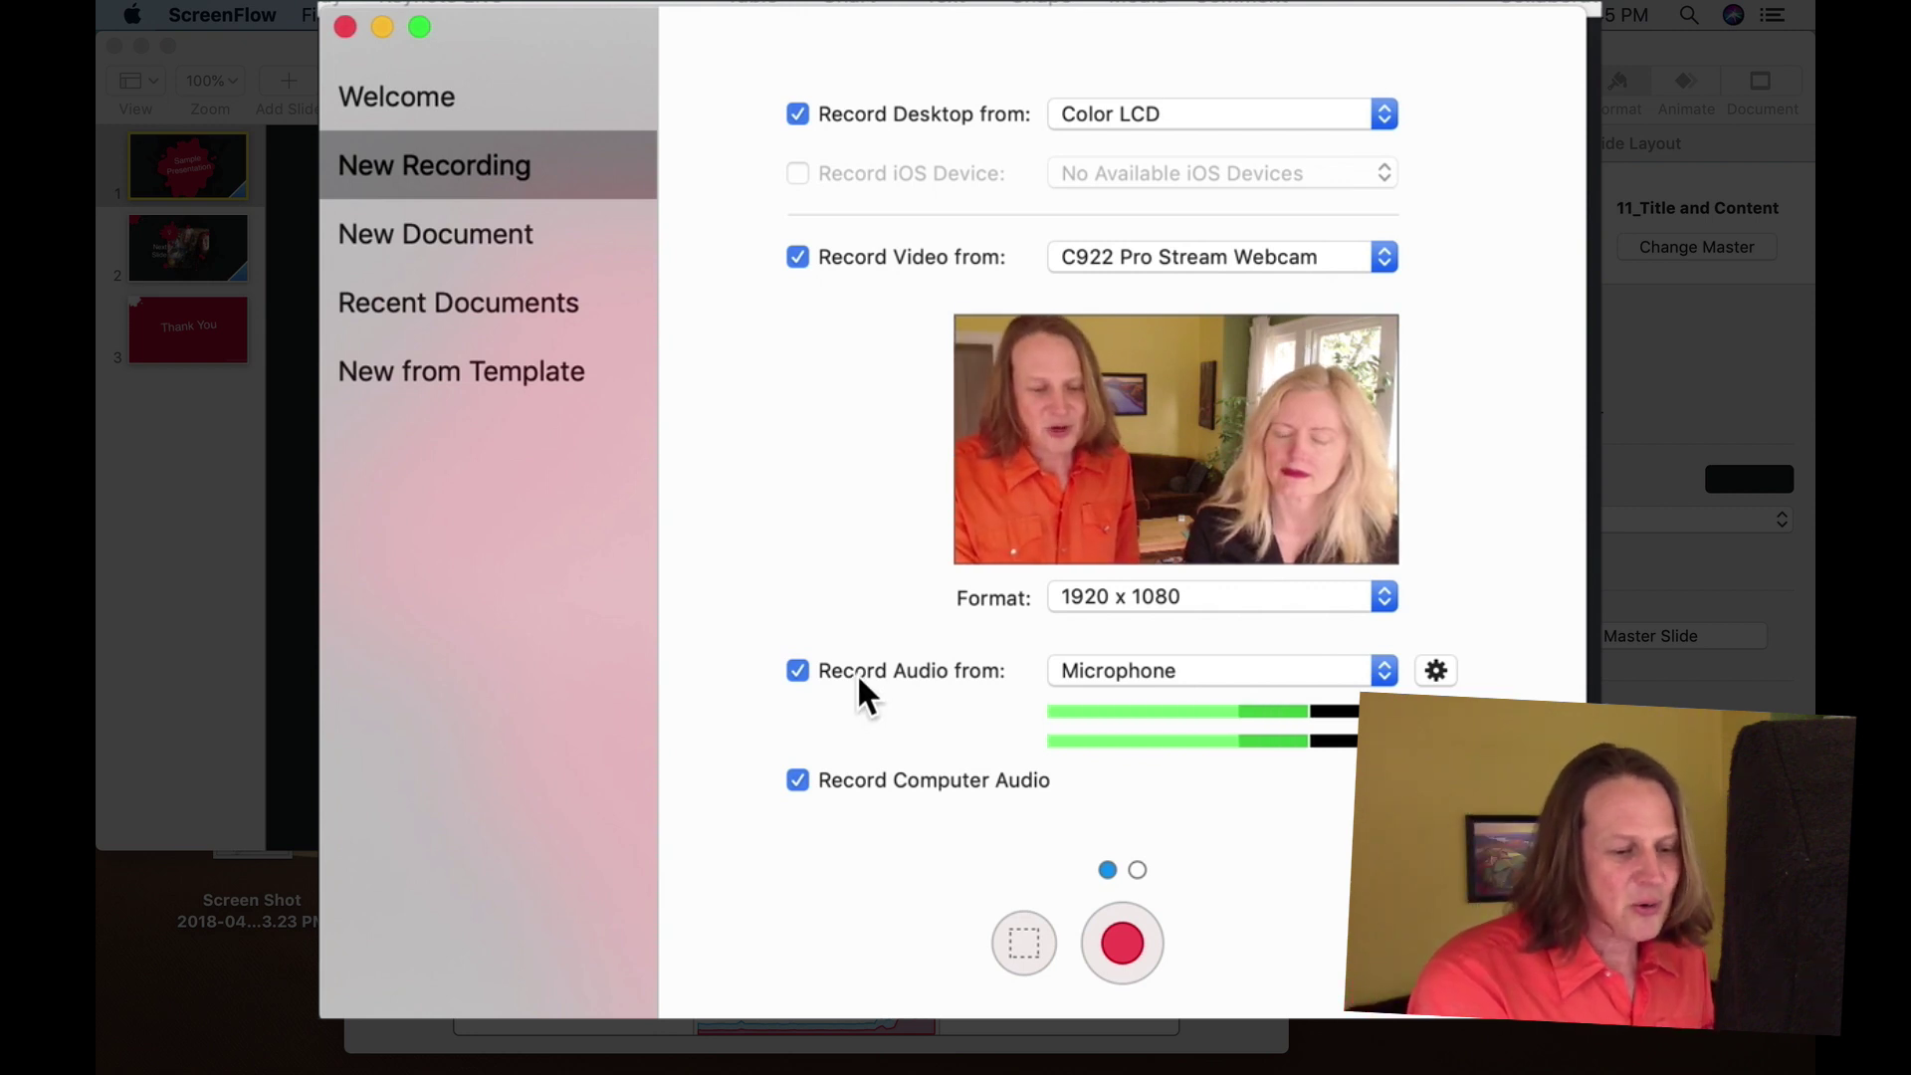
Keep Microphone as the audio source and start recording
click(1383, 672)
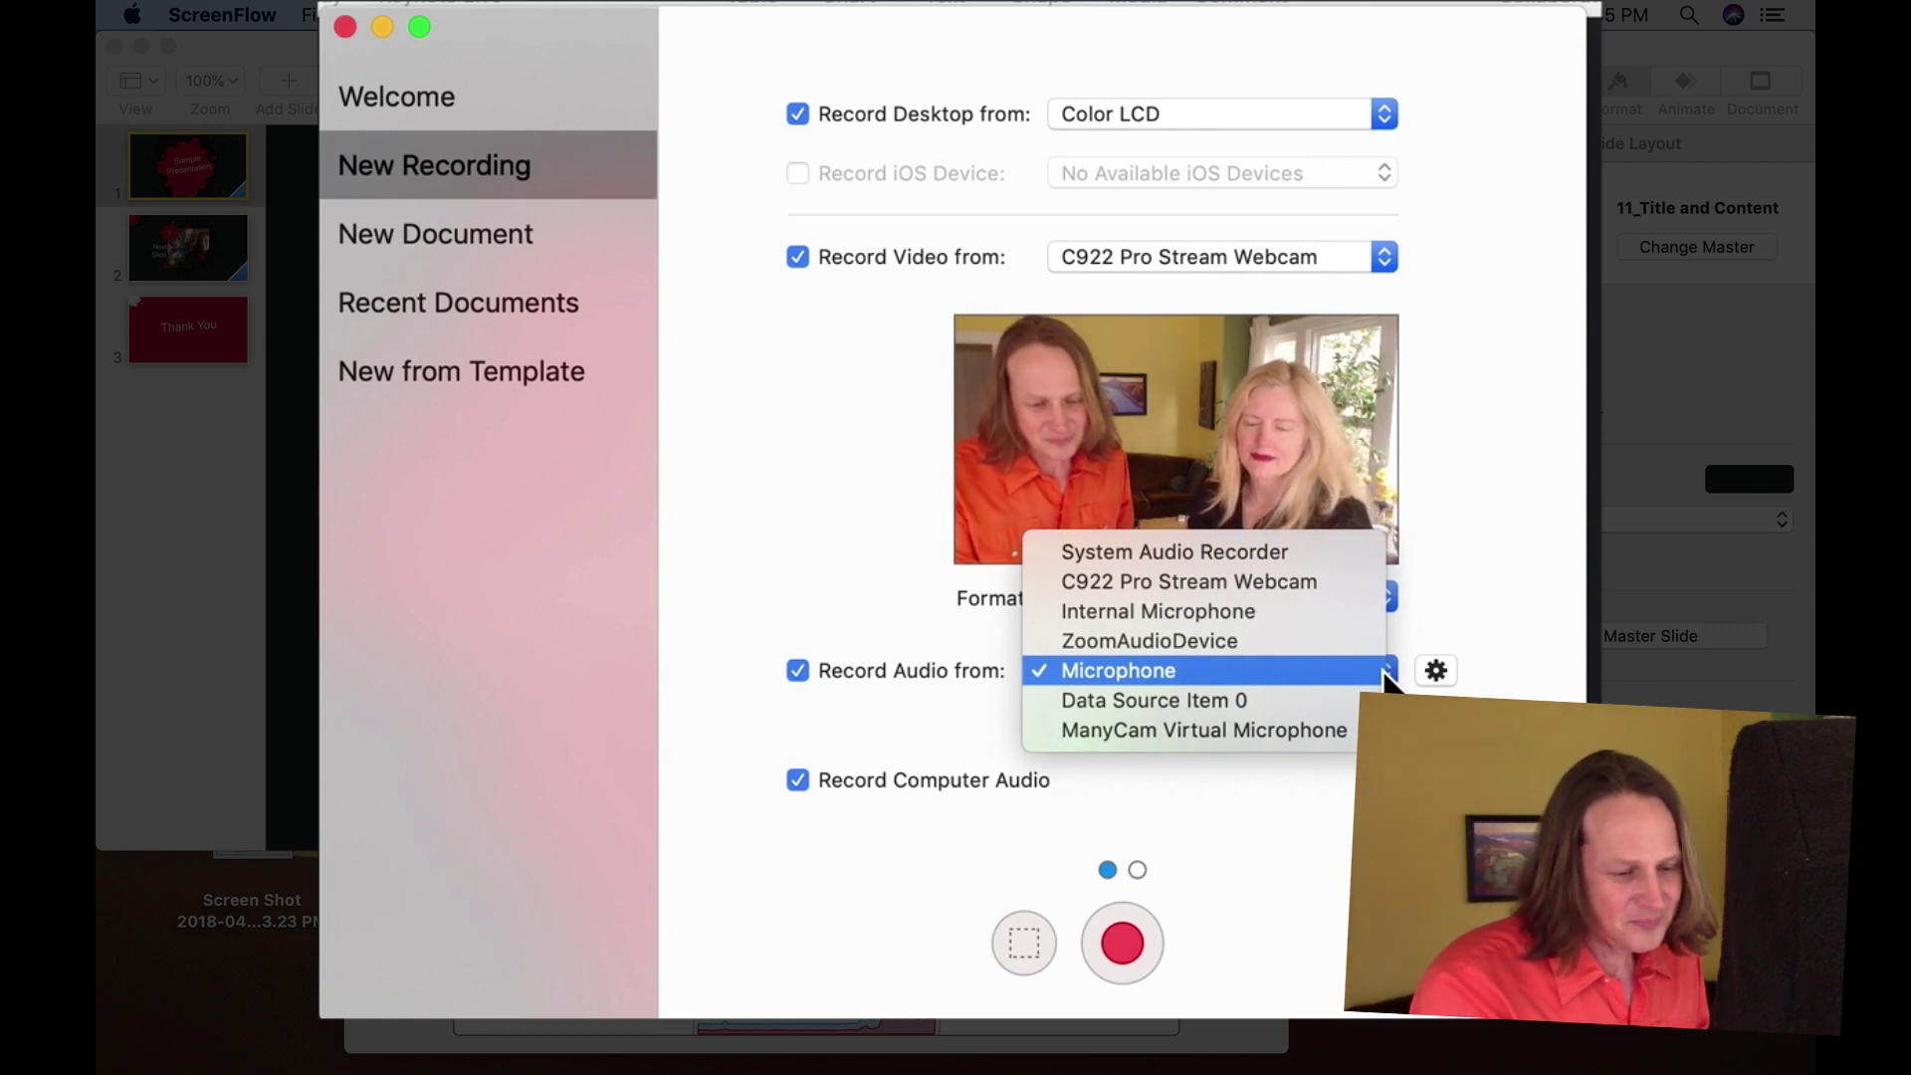
click(1318, 673)
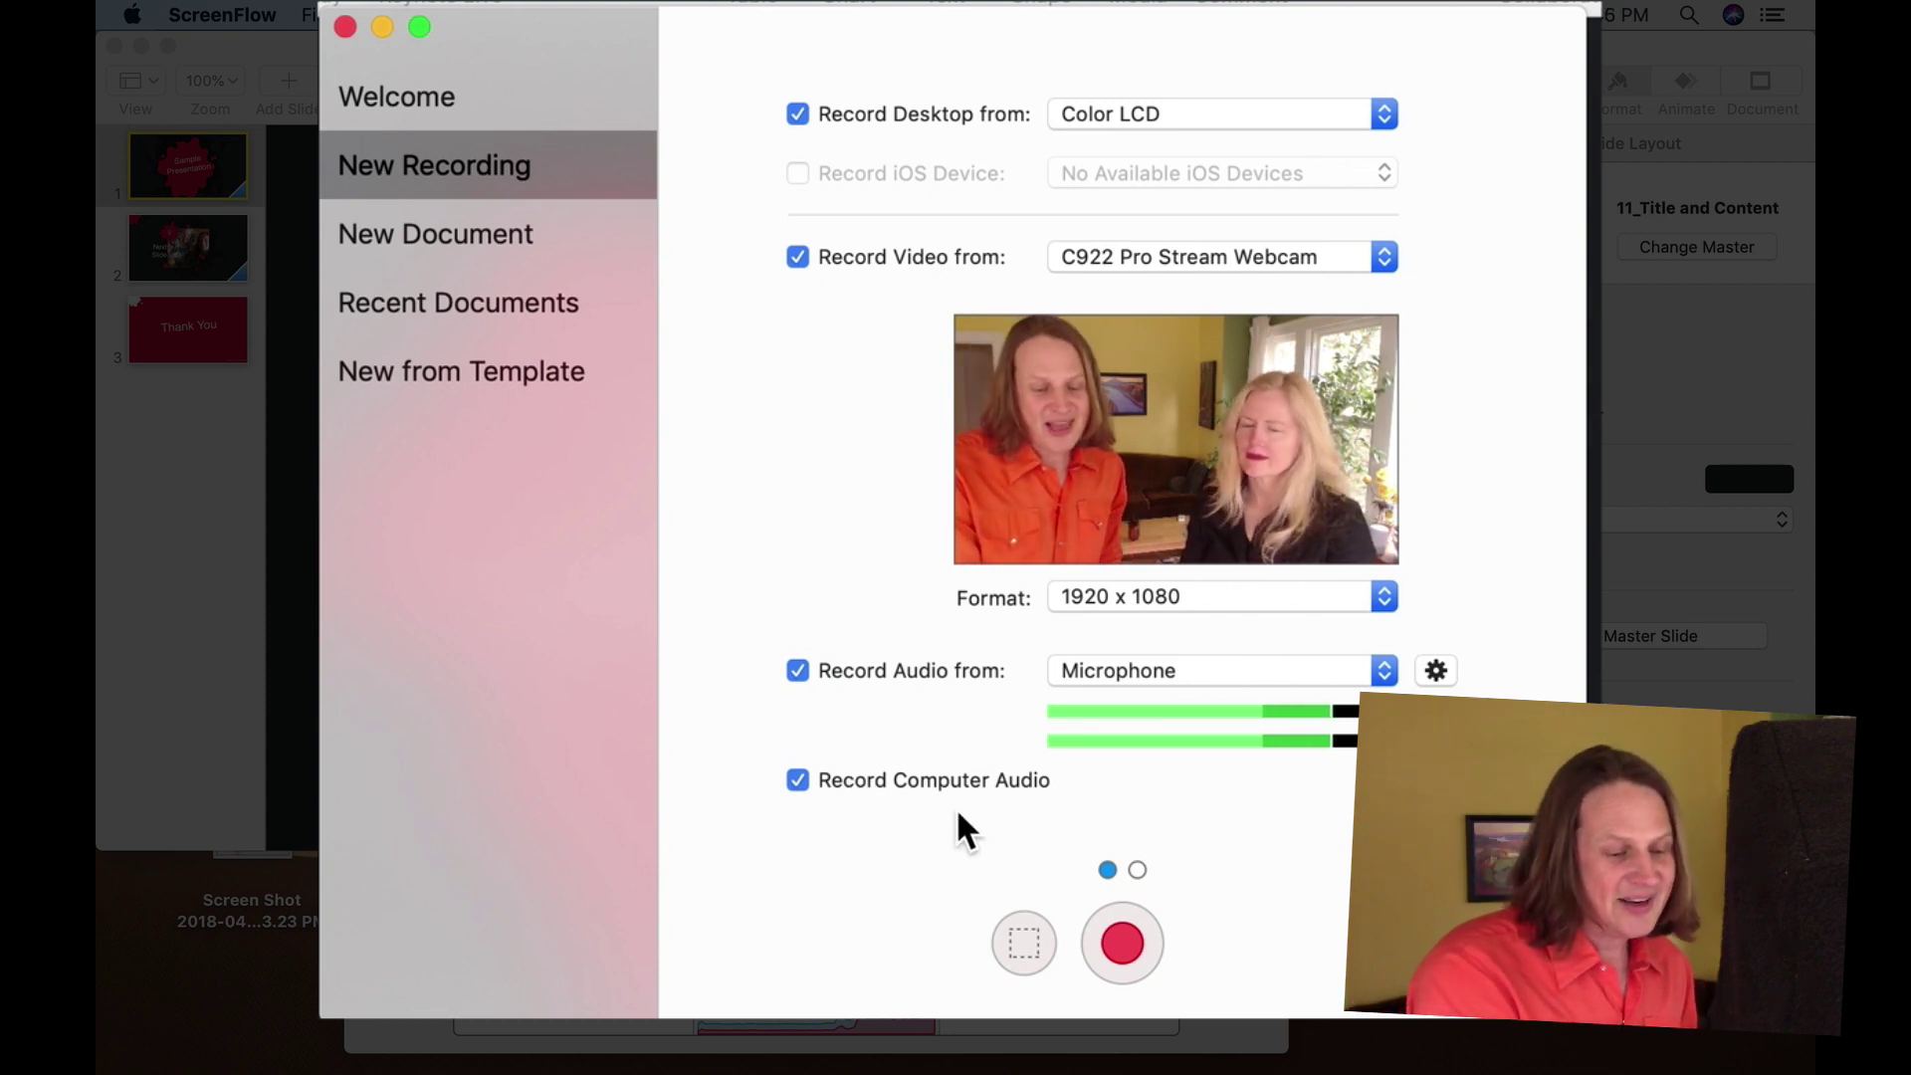
click(1122, 941)
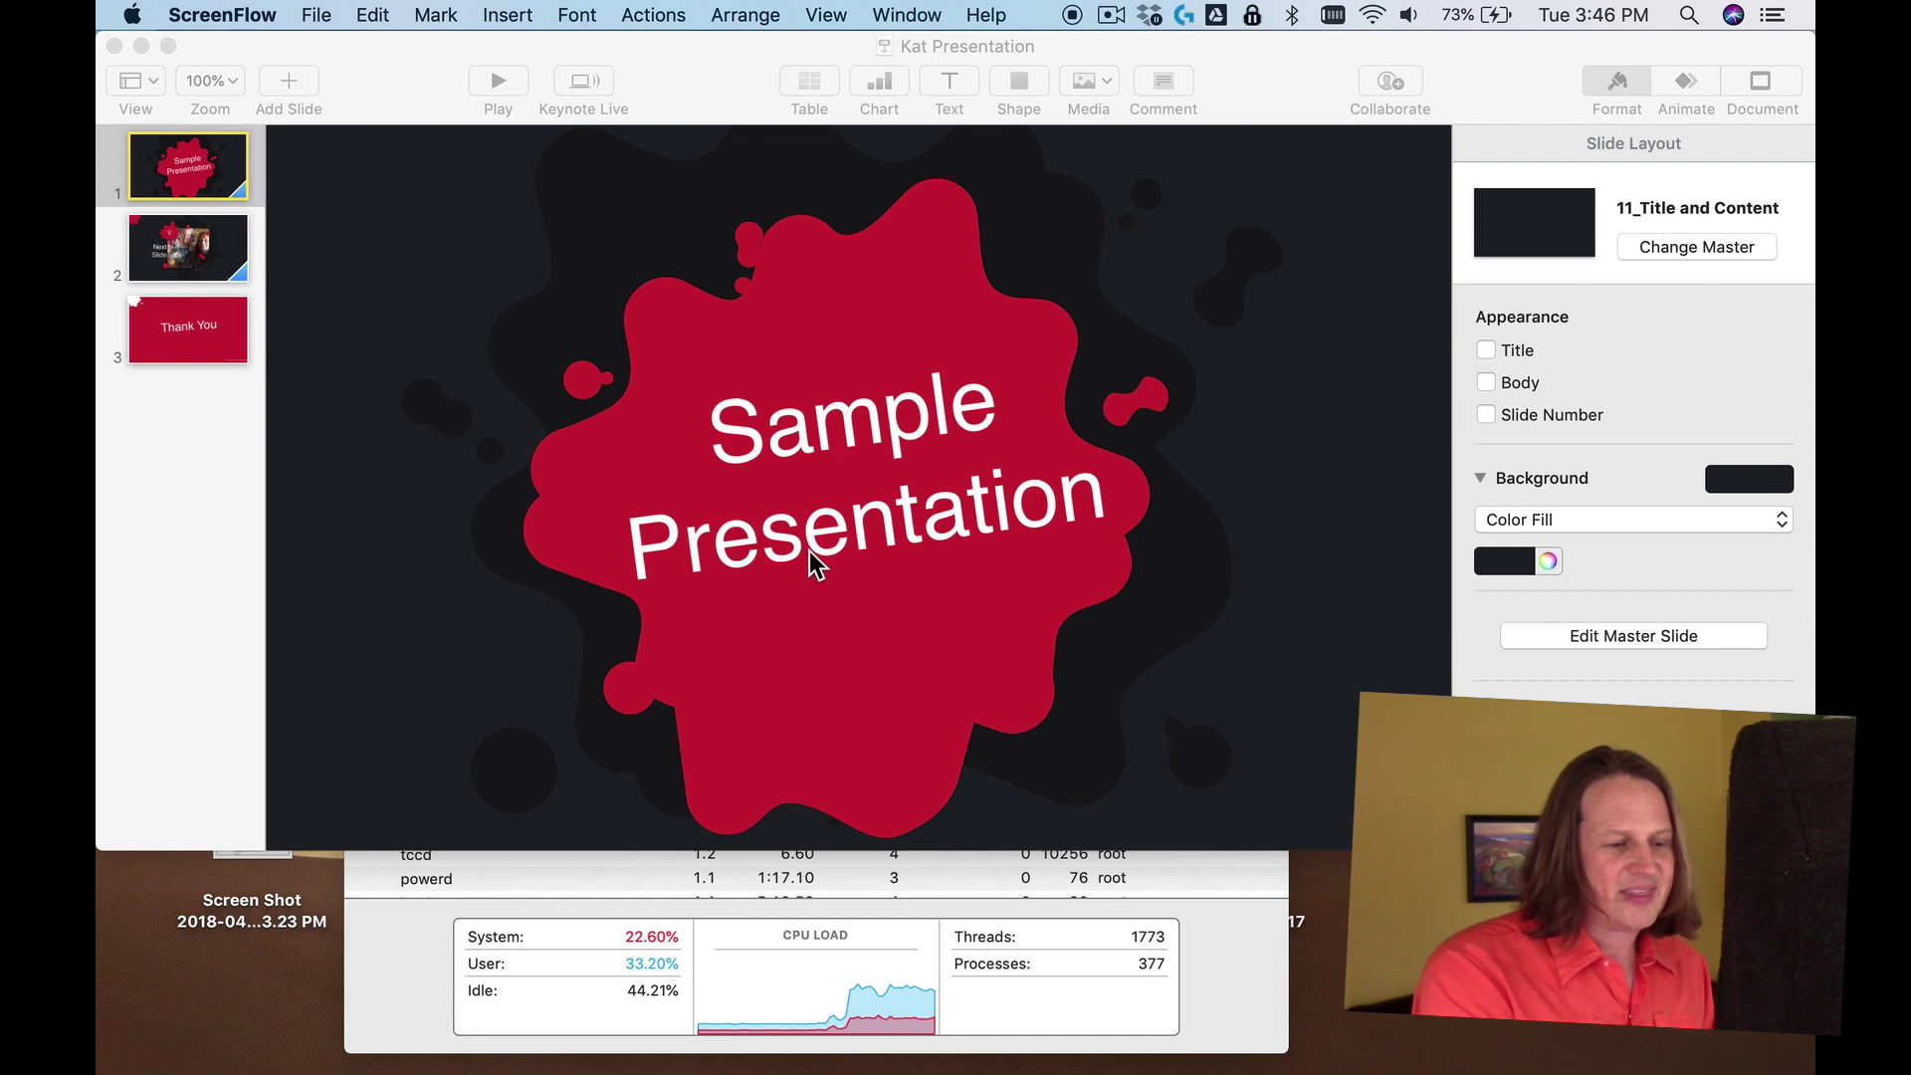
Bring Keynote forward and advance the slideshow to slide 2, 'Next Slide'
click(213, 181)
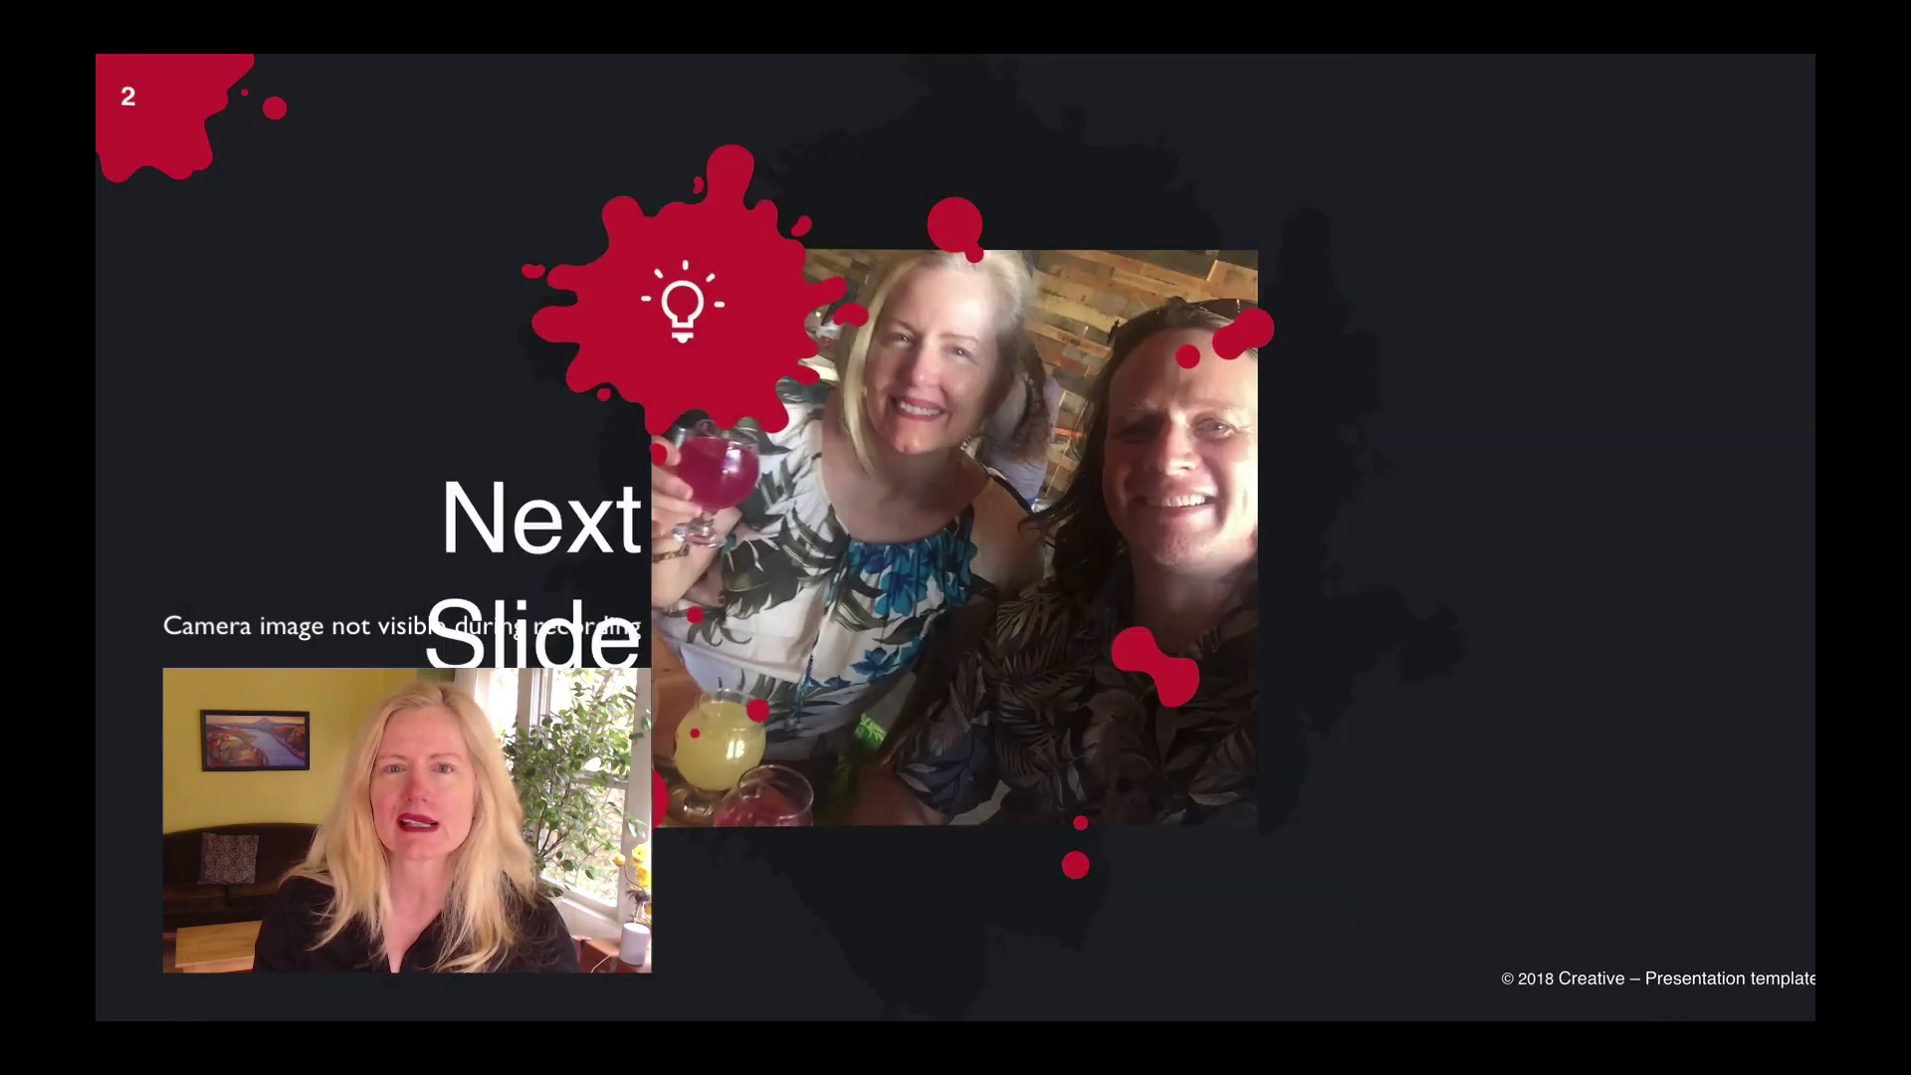
key(Right)
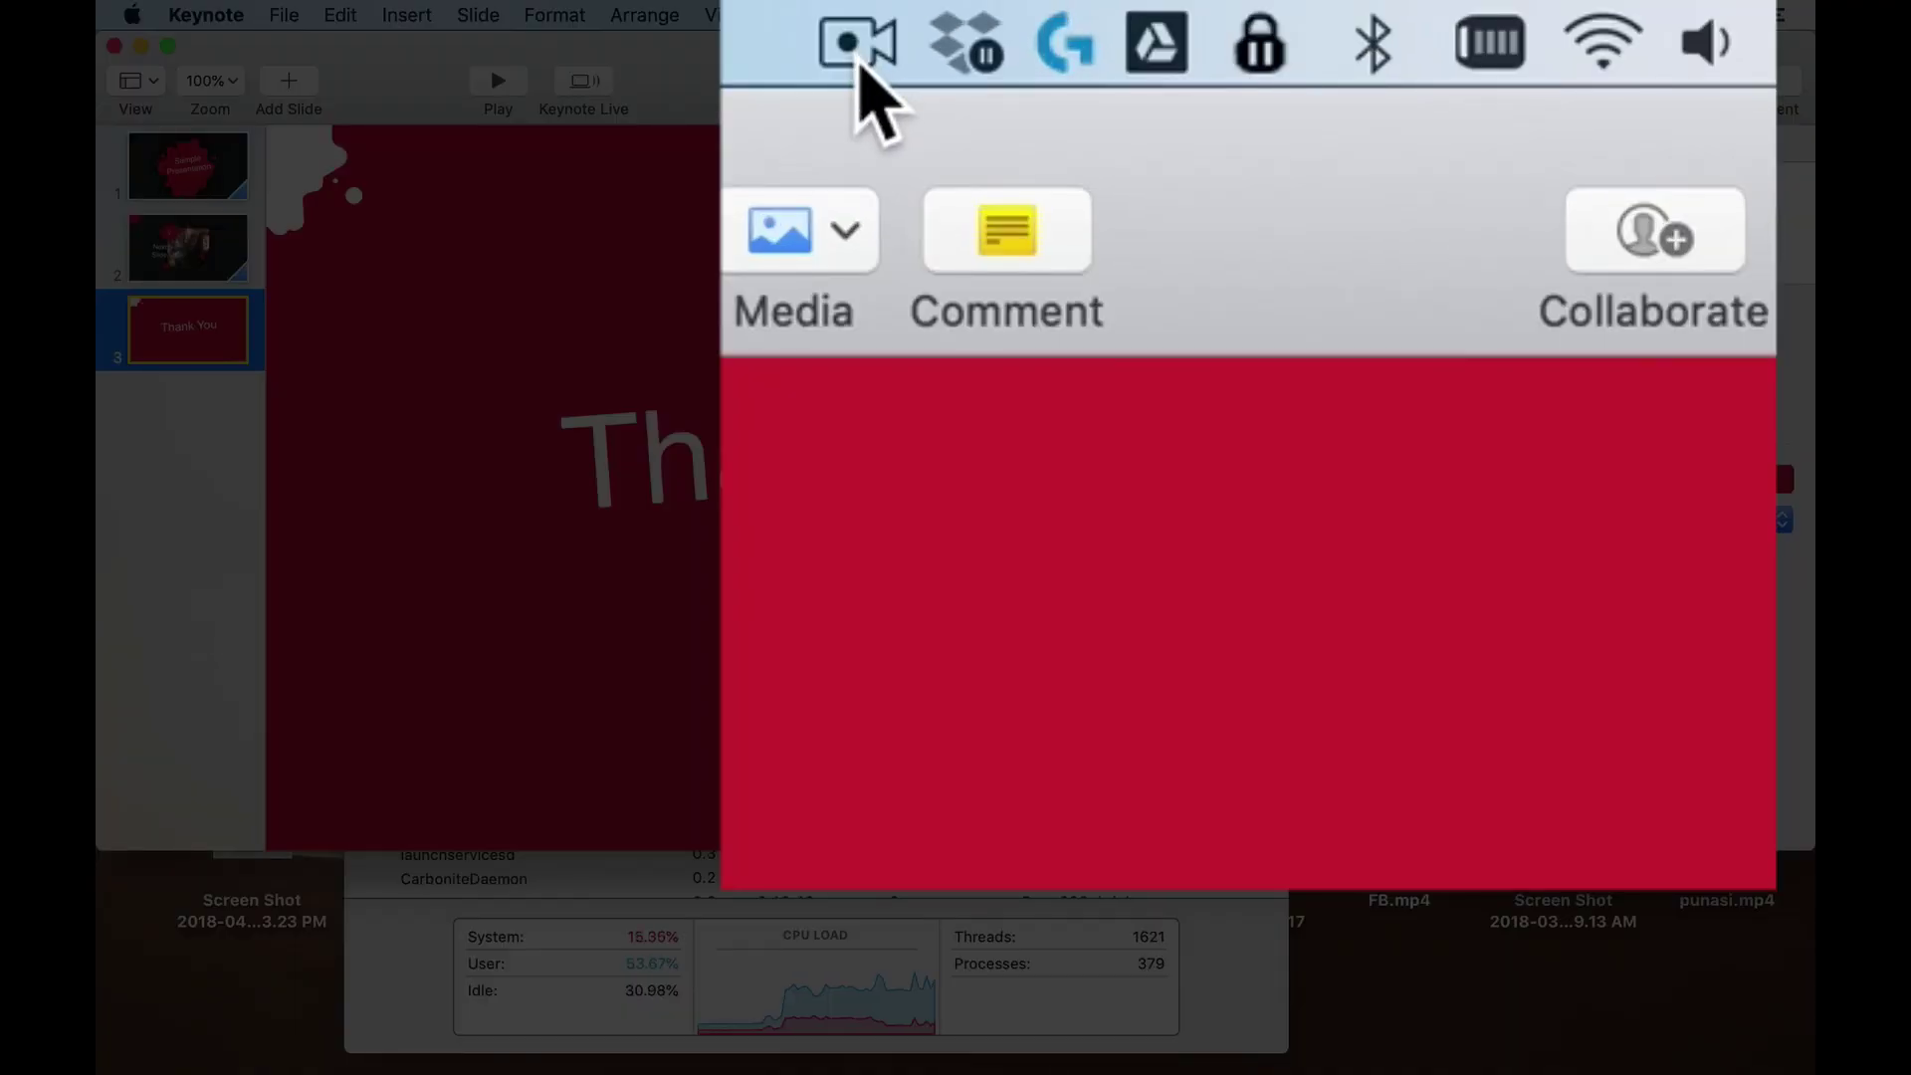
Stop the recording from ScreenFlow's menu-bar controls, yielding 1 min 25 sec webcam and screen clips
click(855, 60)
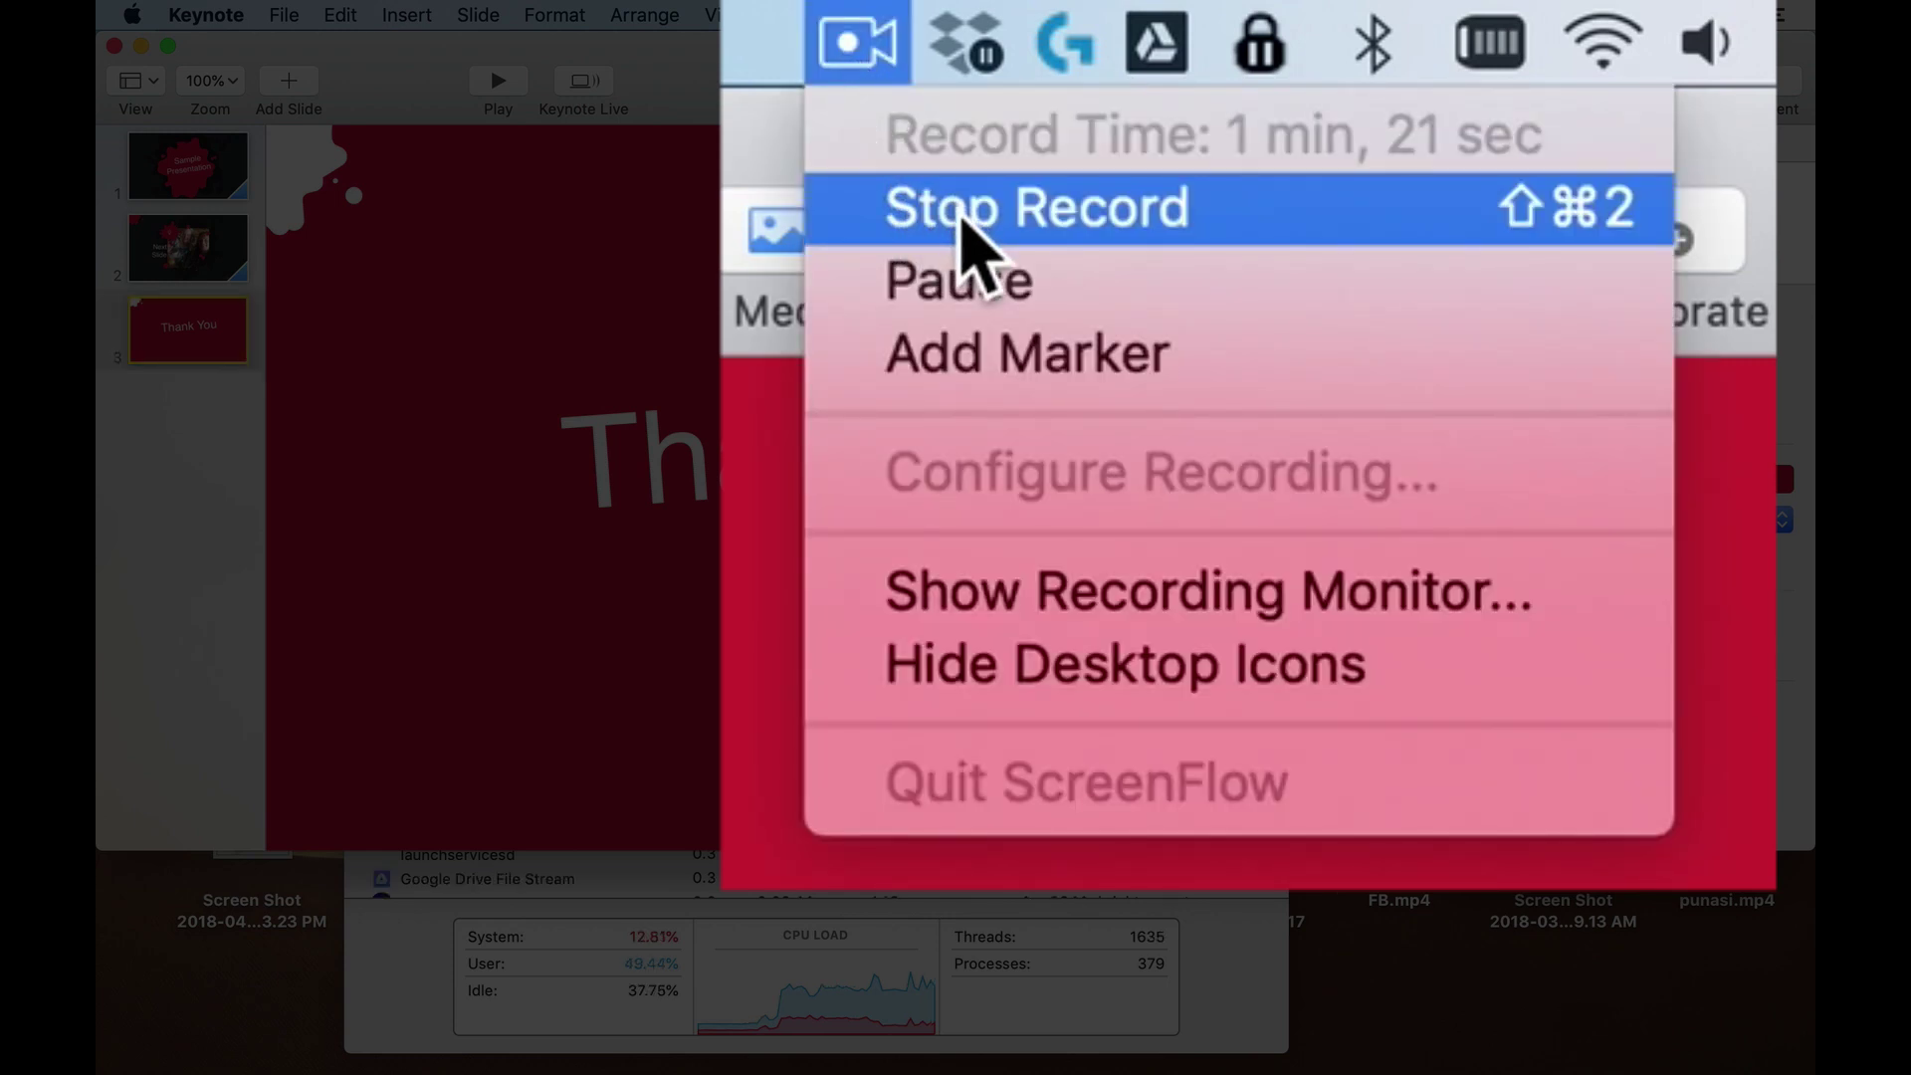
click(962, 211)
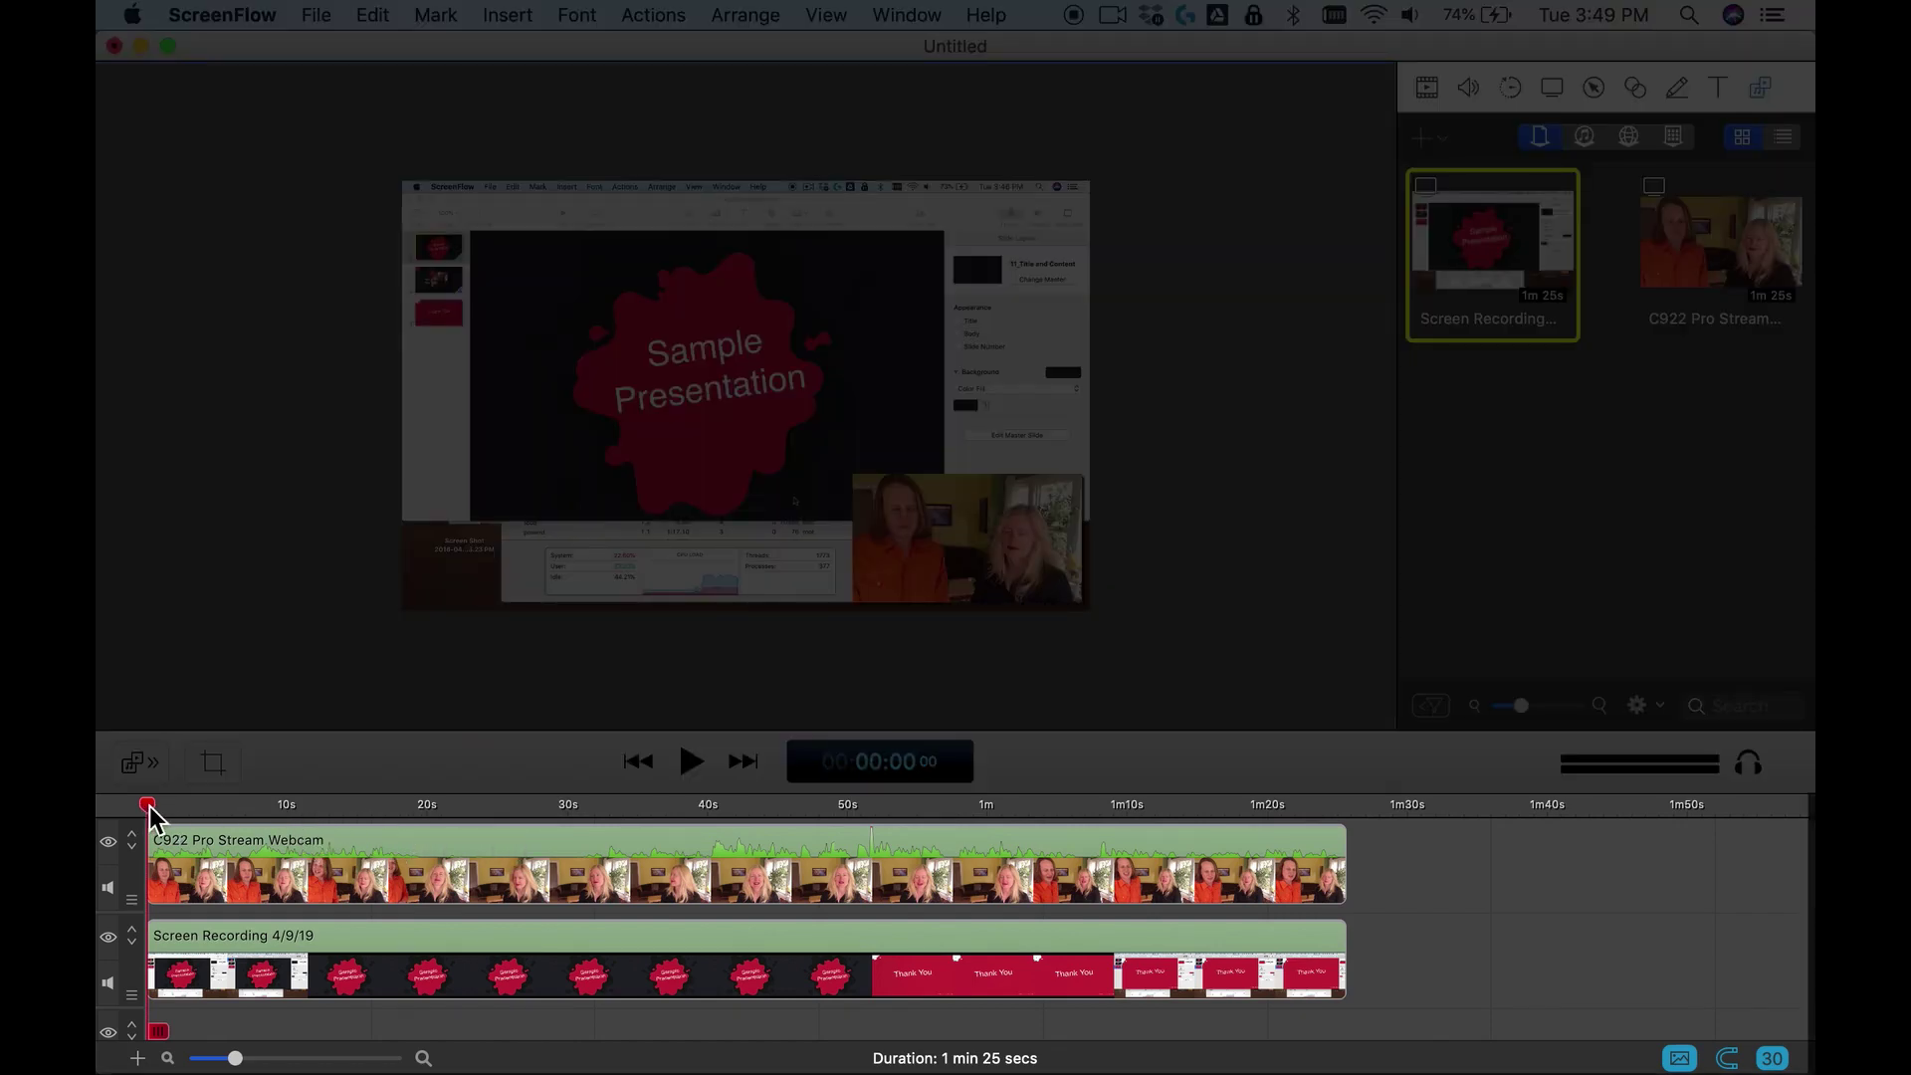
Scrub the playhead forward to about 1:10, where the Thank You slide appears
drag(149, 808, 1138, 844)
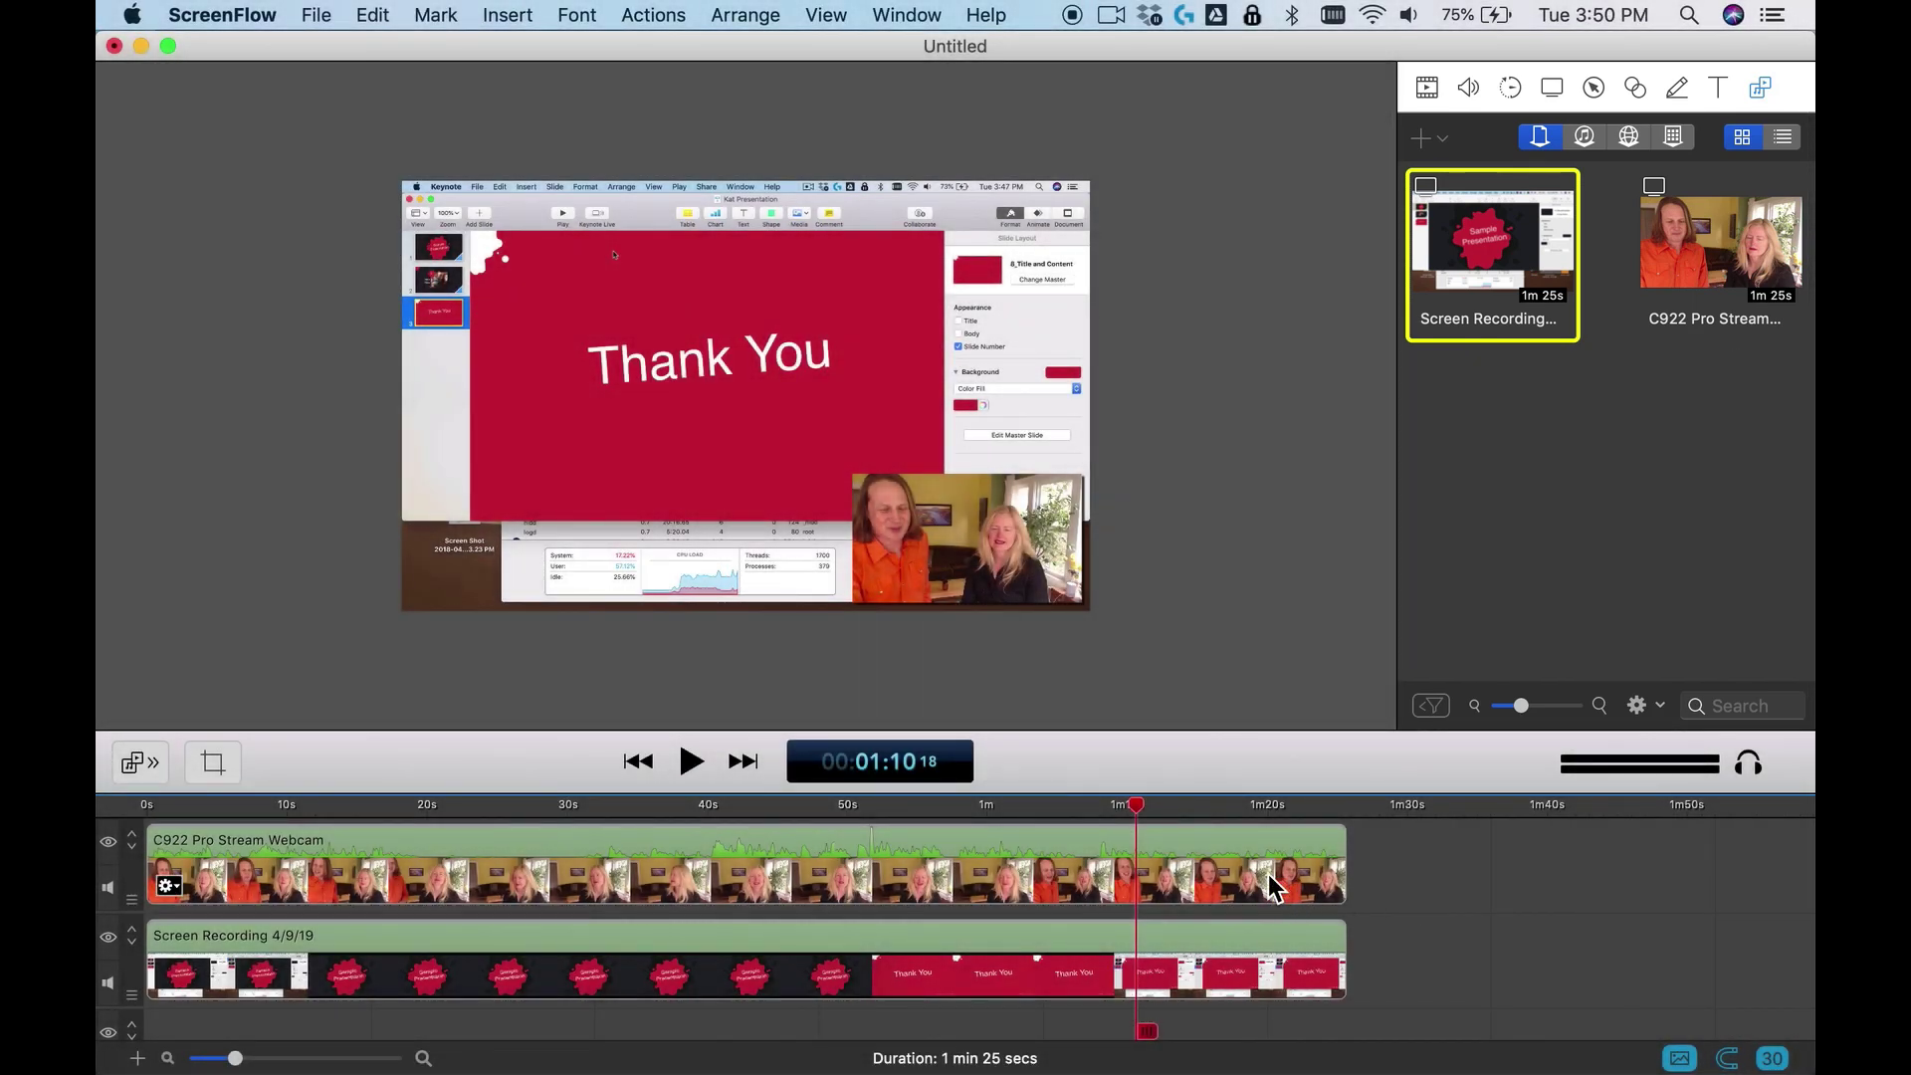
click(1268, 874)
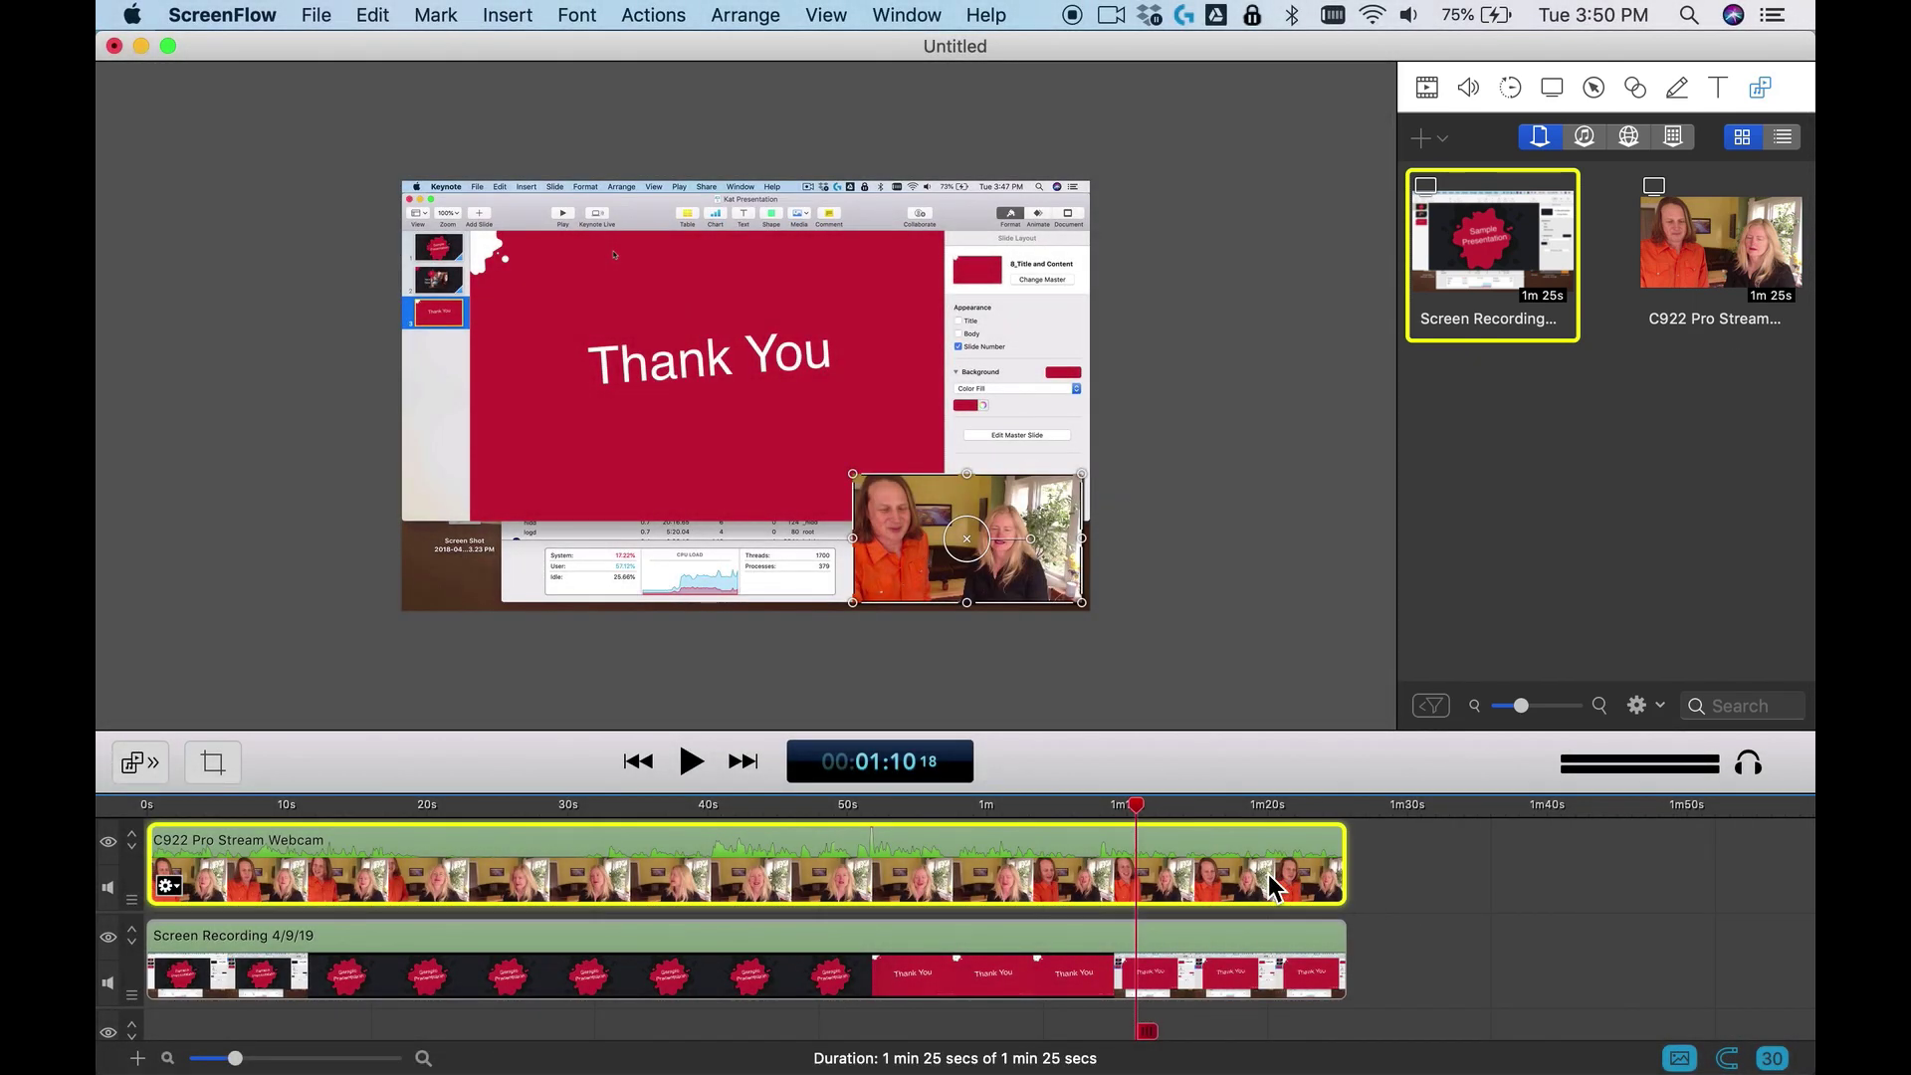
click(1173, 959)
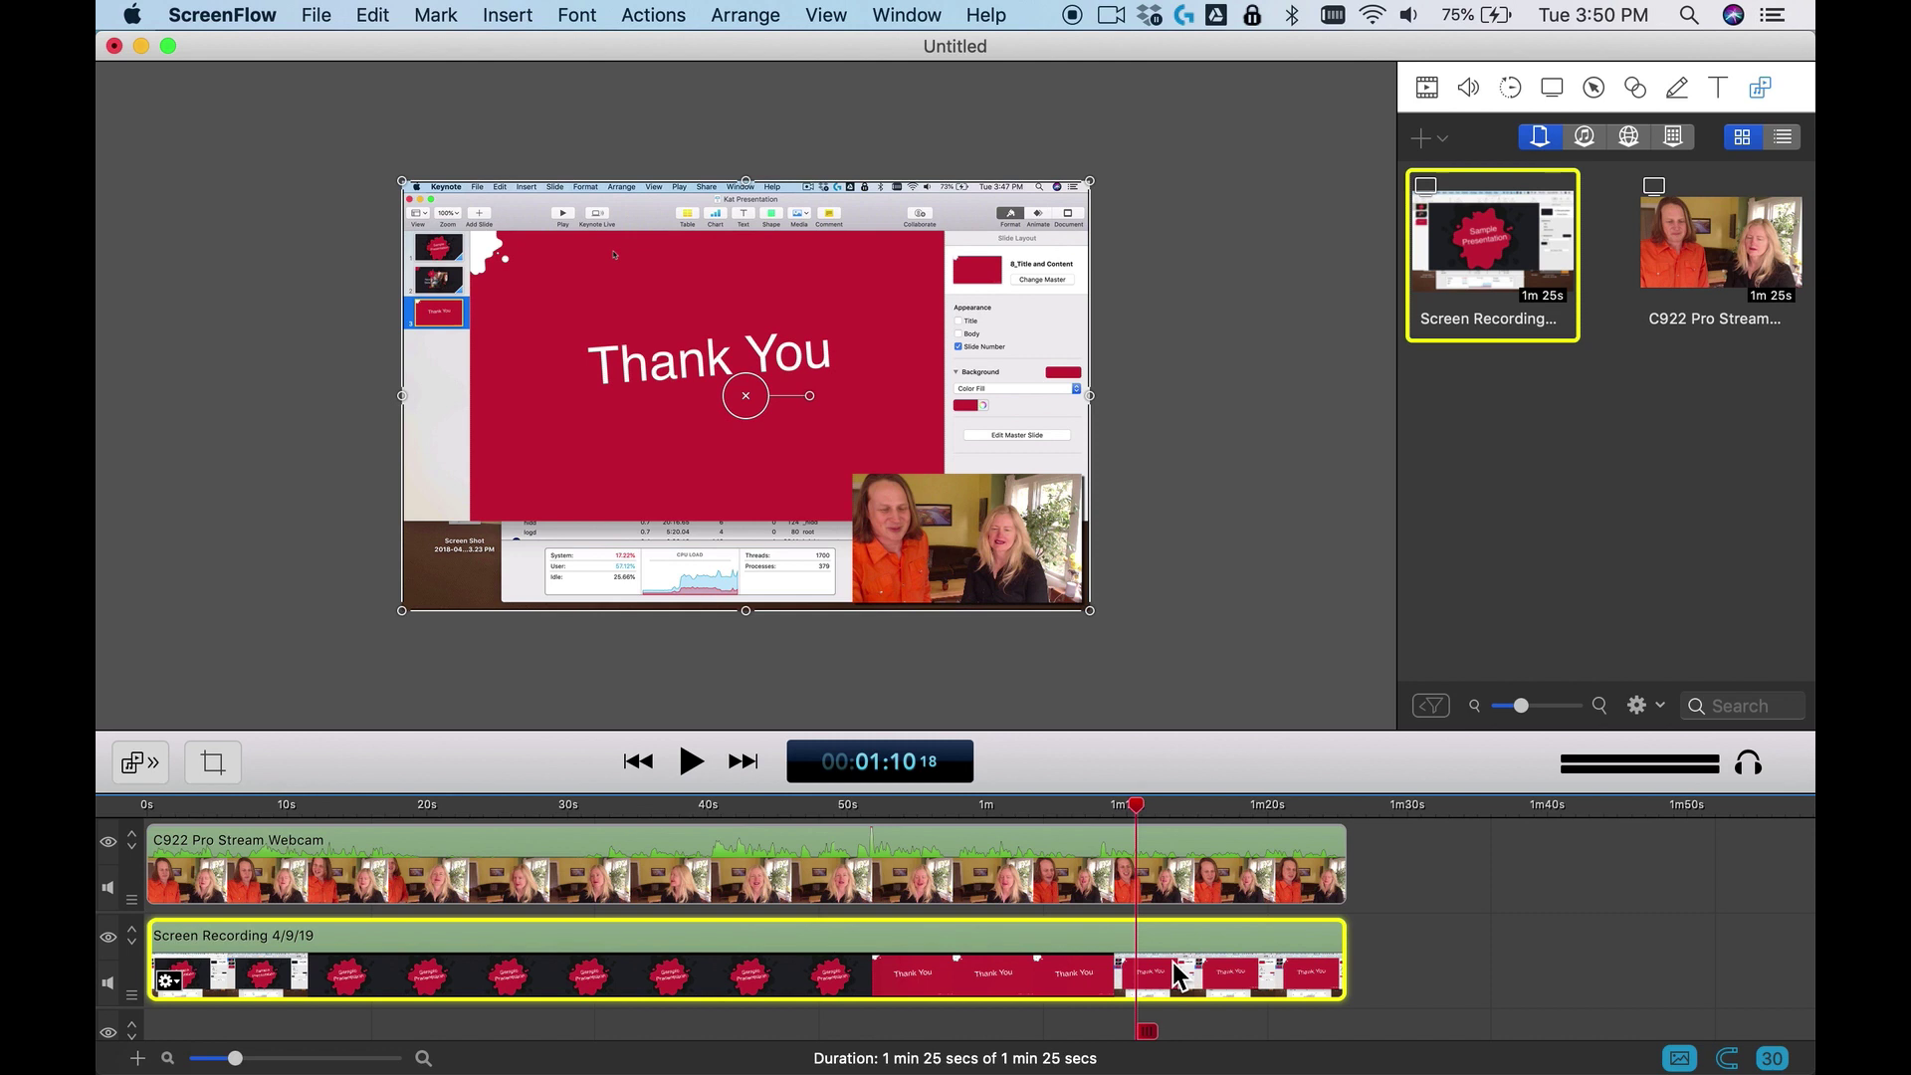
click(1089, 896)
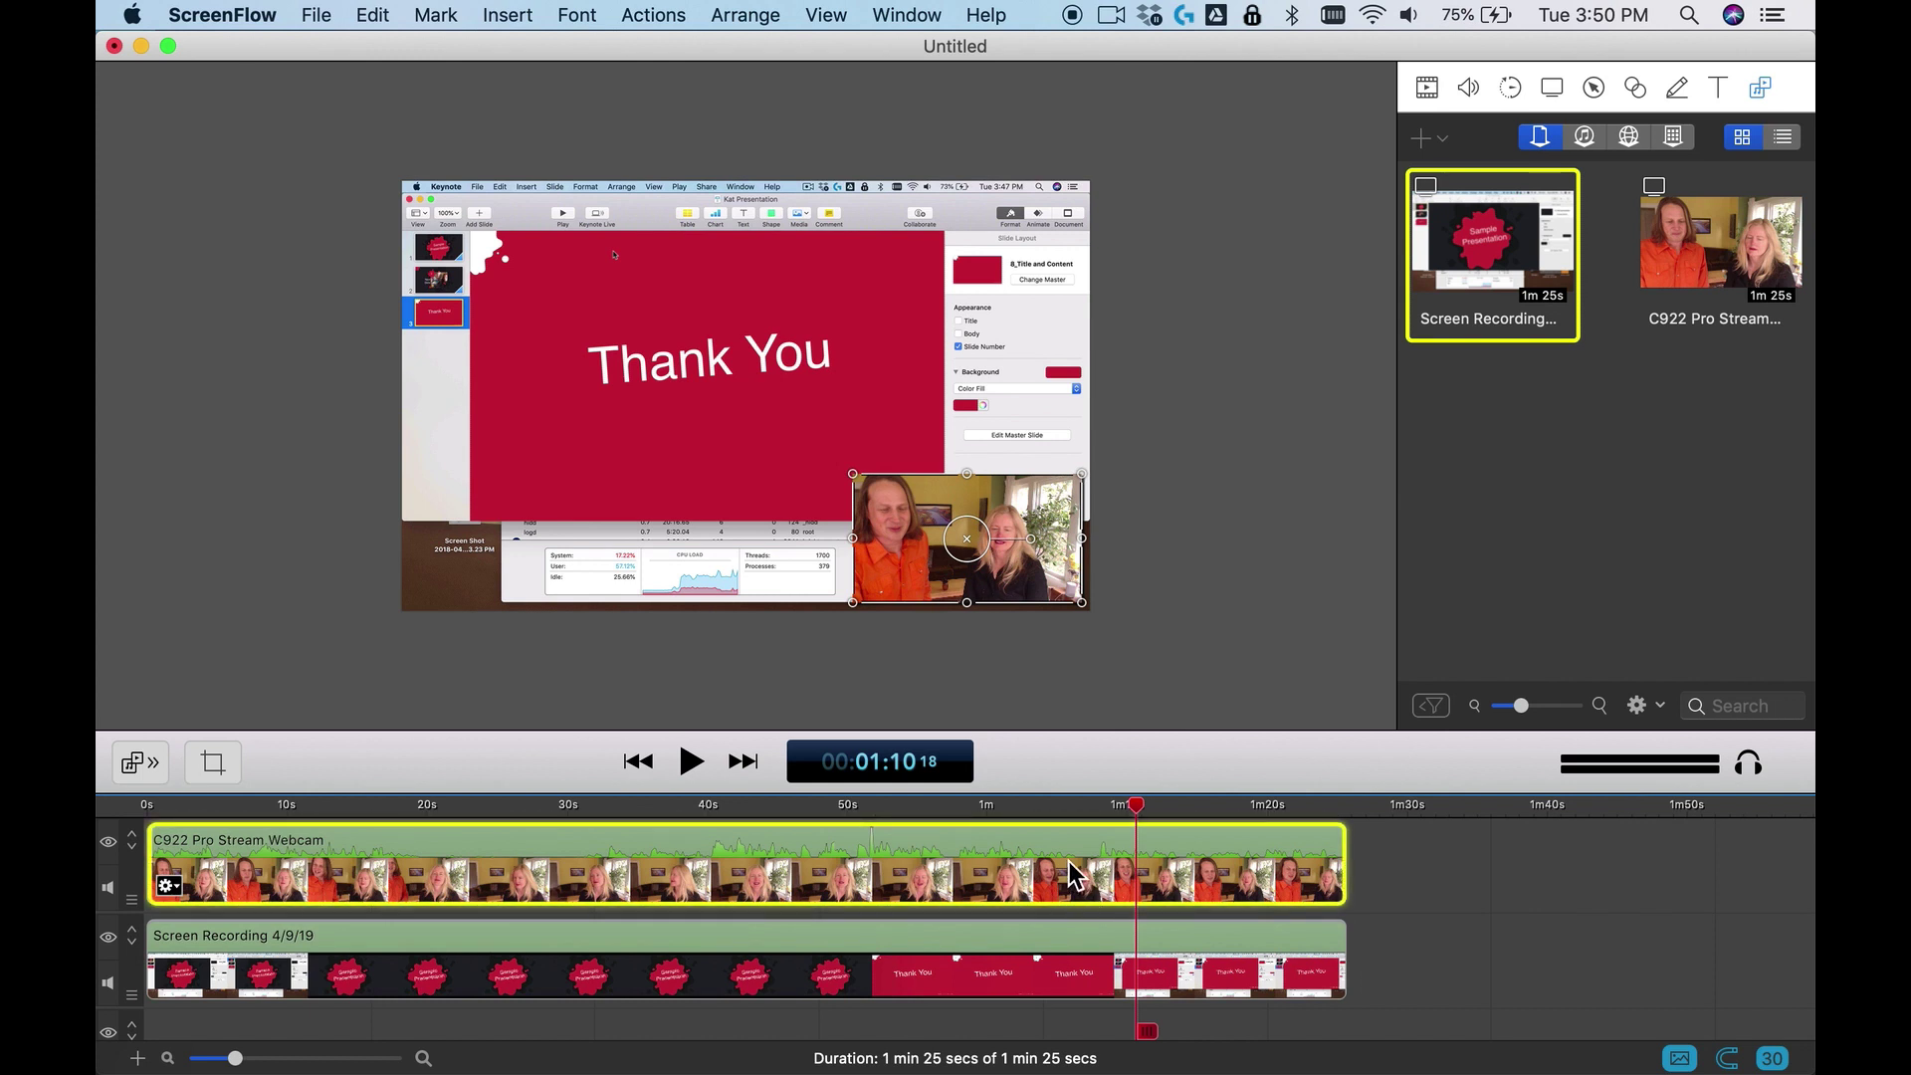
drag(1075, 876, 1045, 1027)
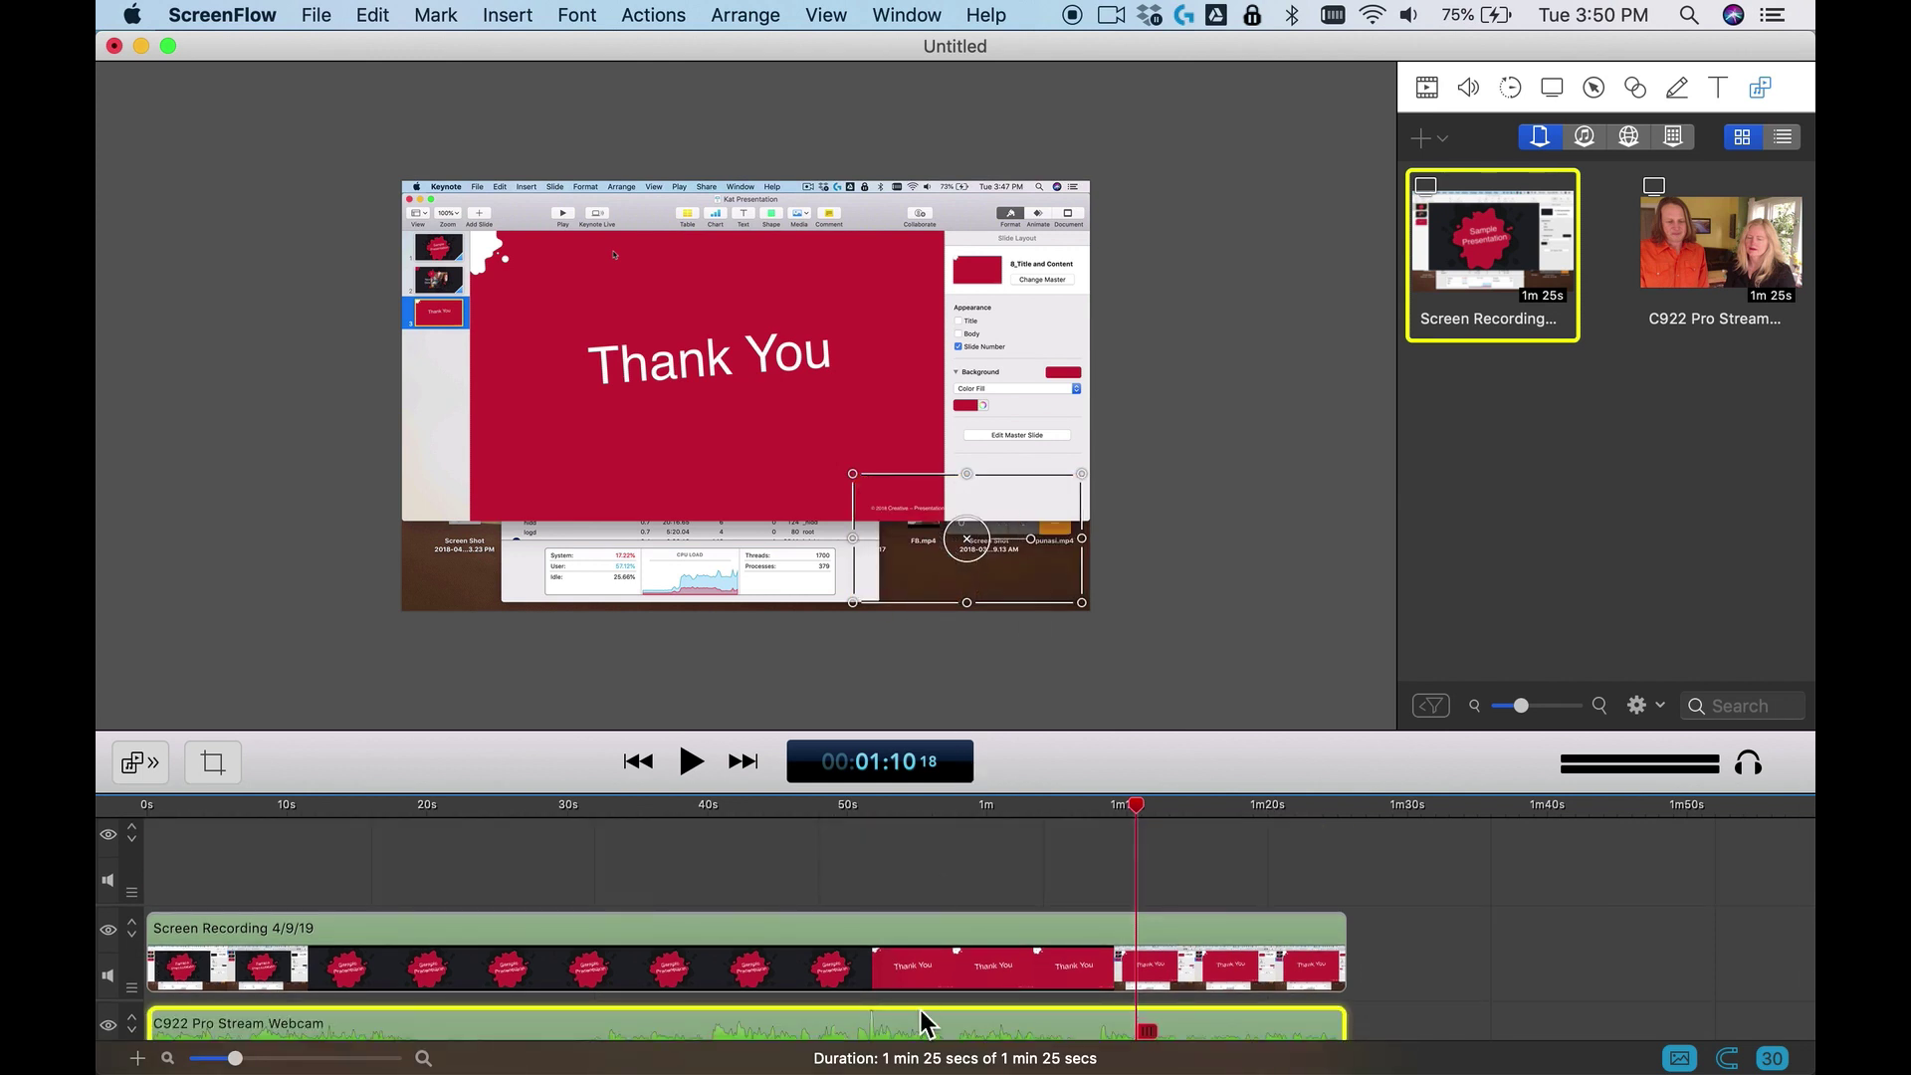
drag(917, 1028, 912, 880)
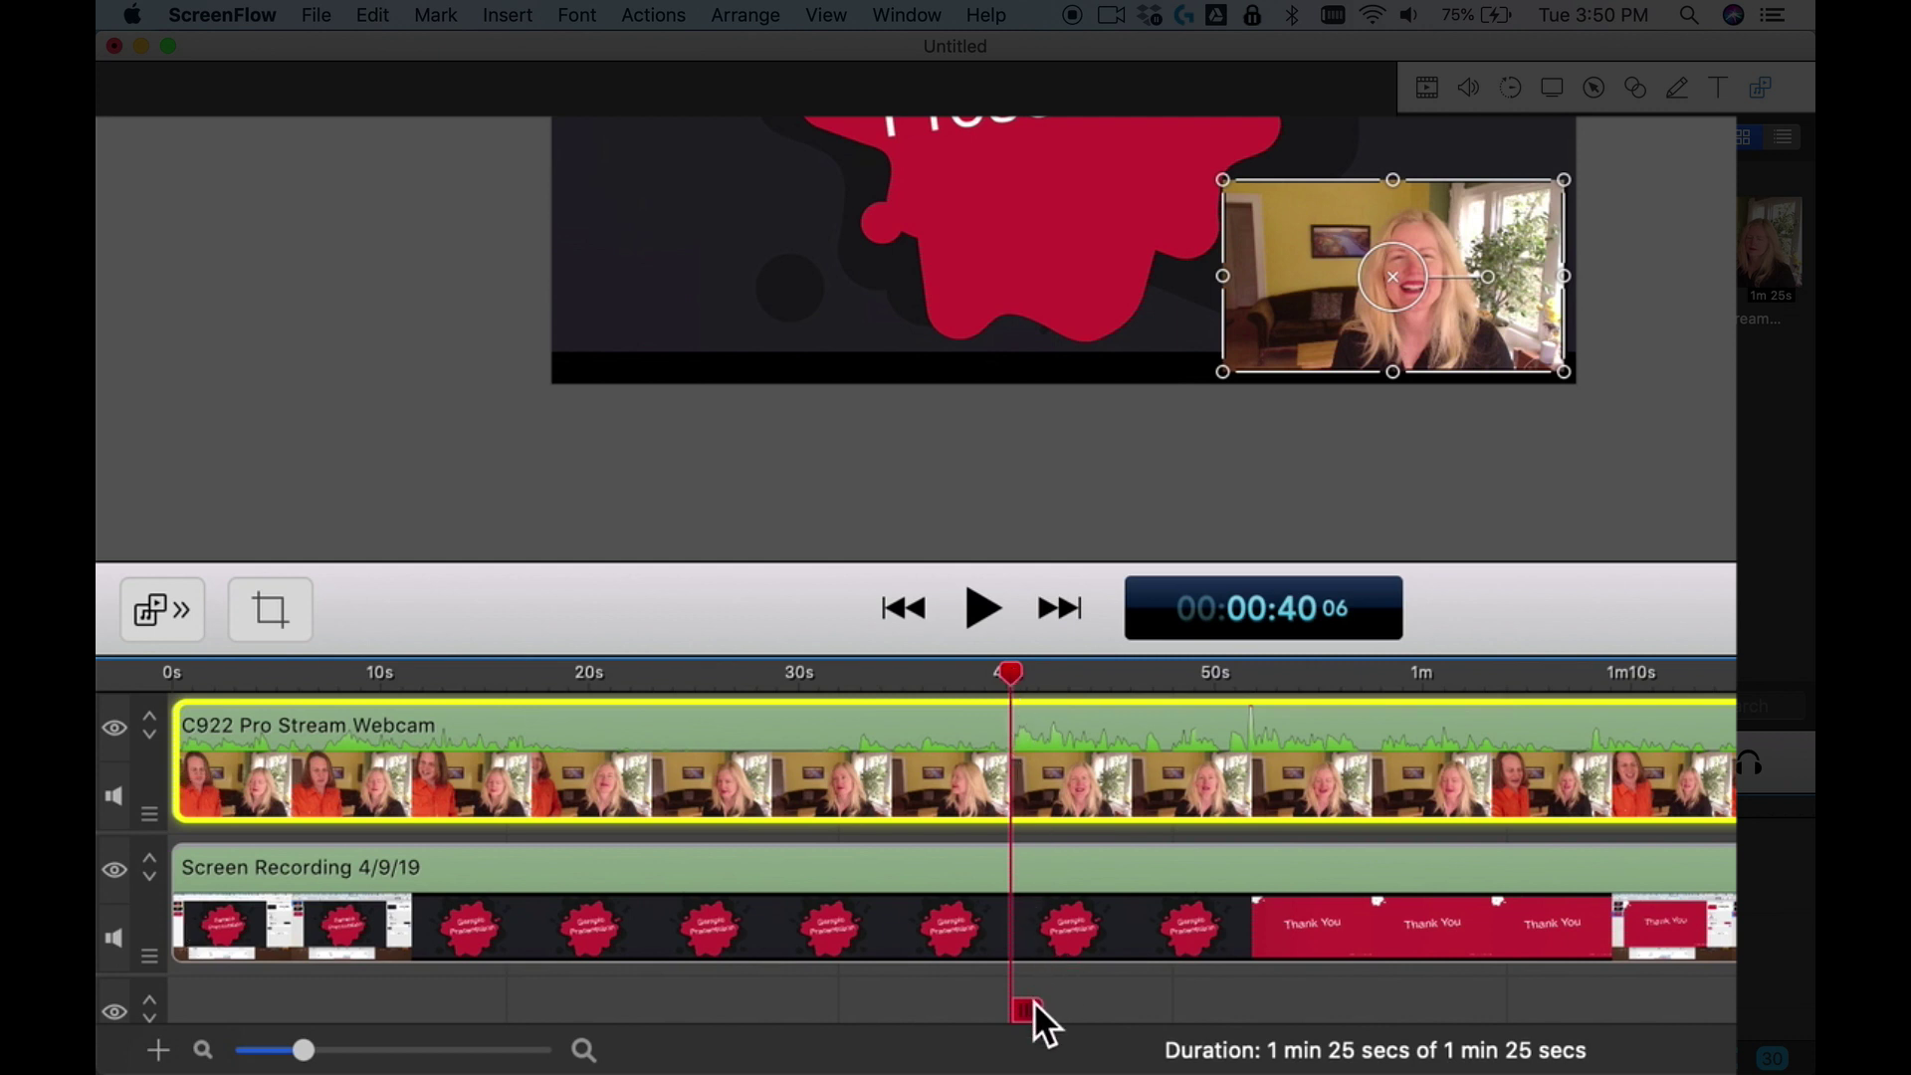
Split both clips and delete their opening and trailing portions, keeping a 16-second section
key(t)
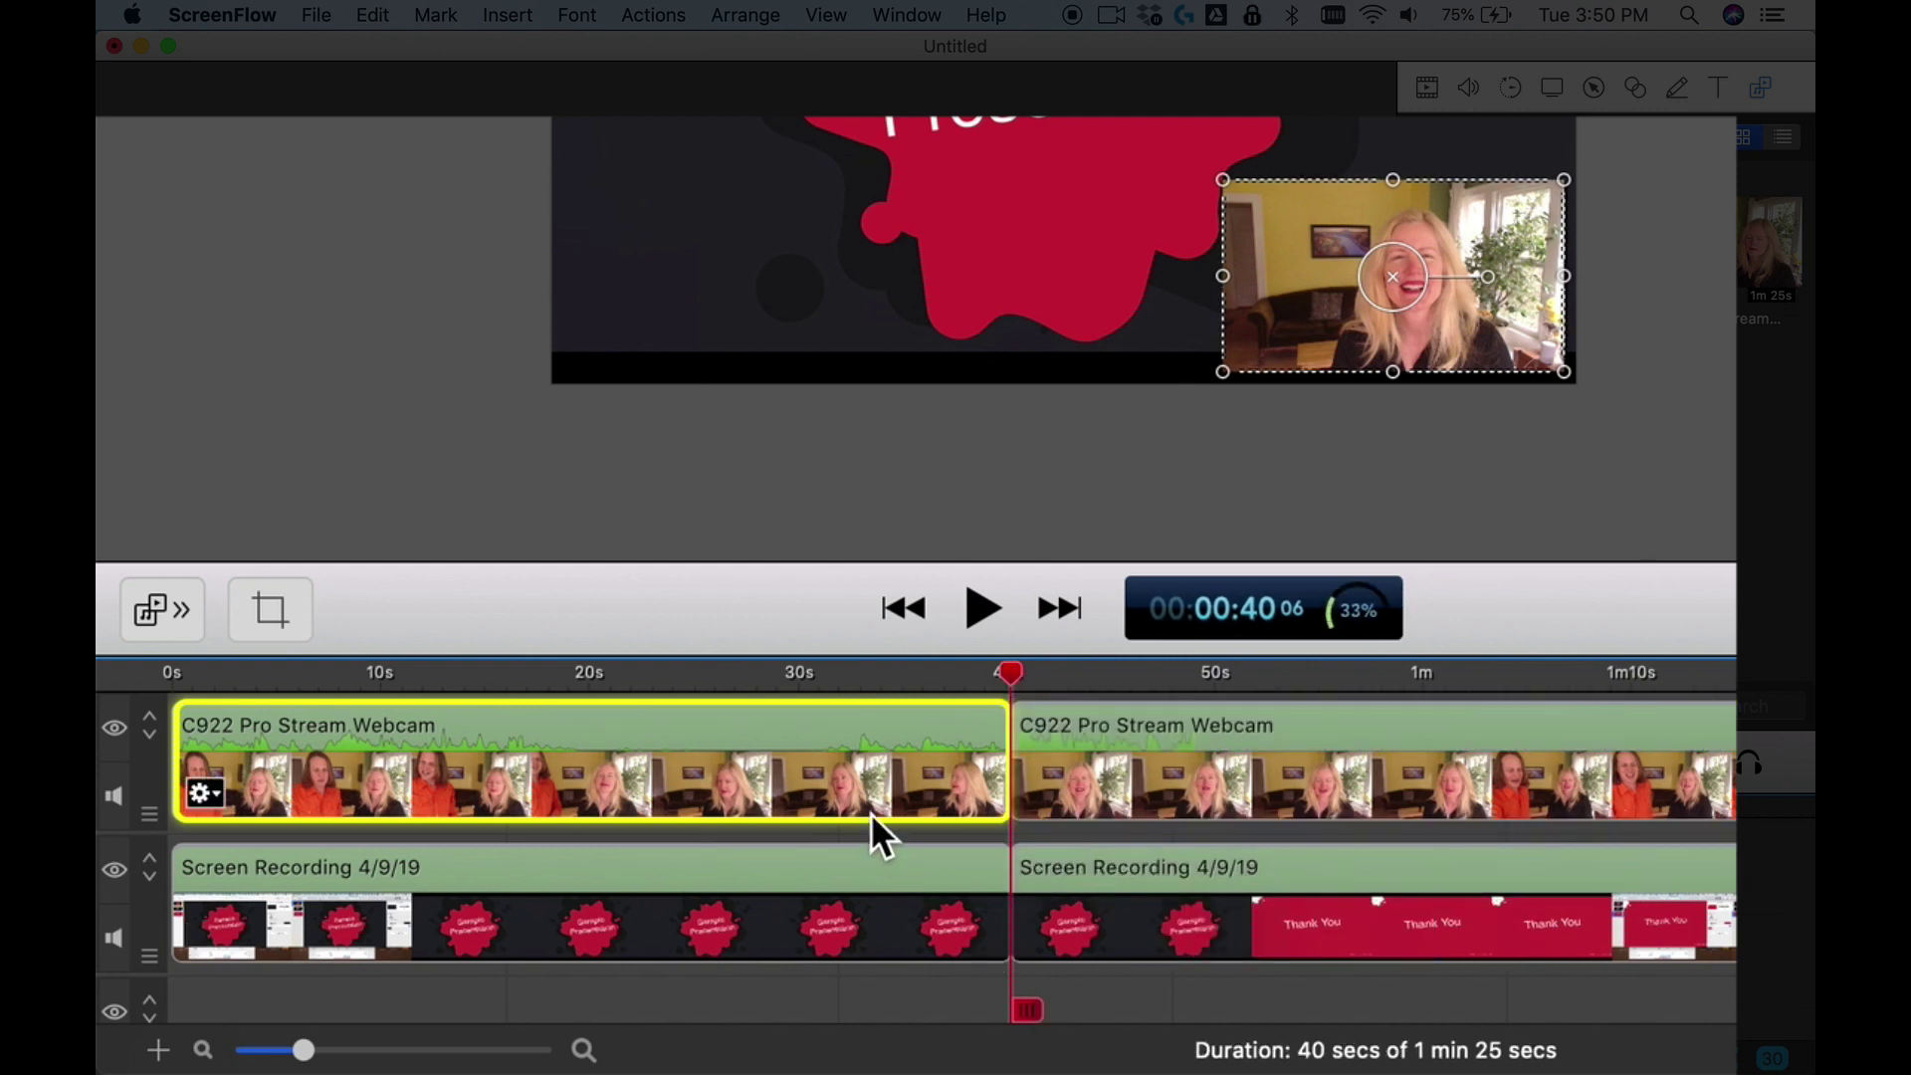
shift+click(779, 877)
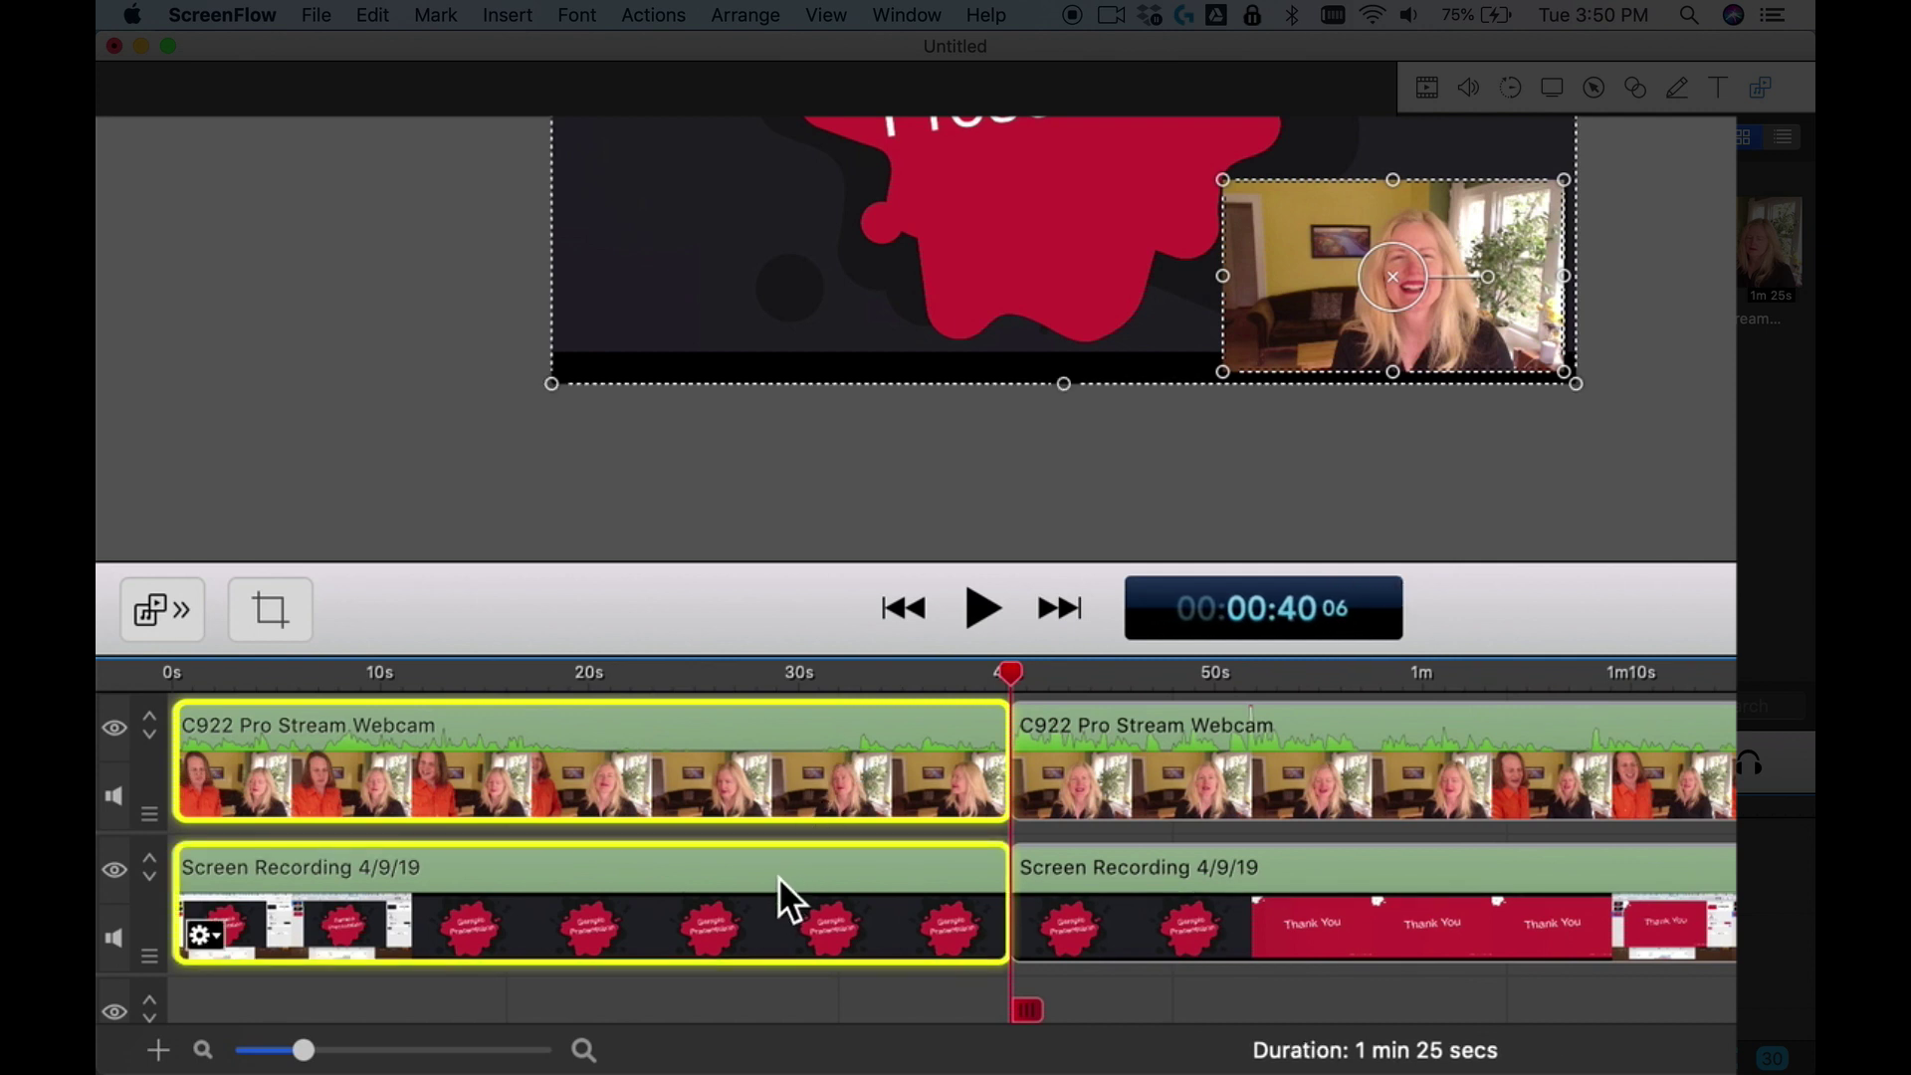
key(Delete)
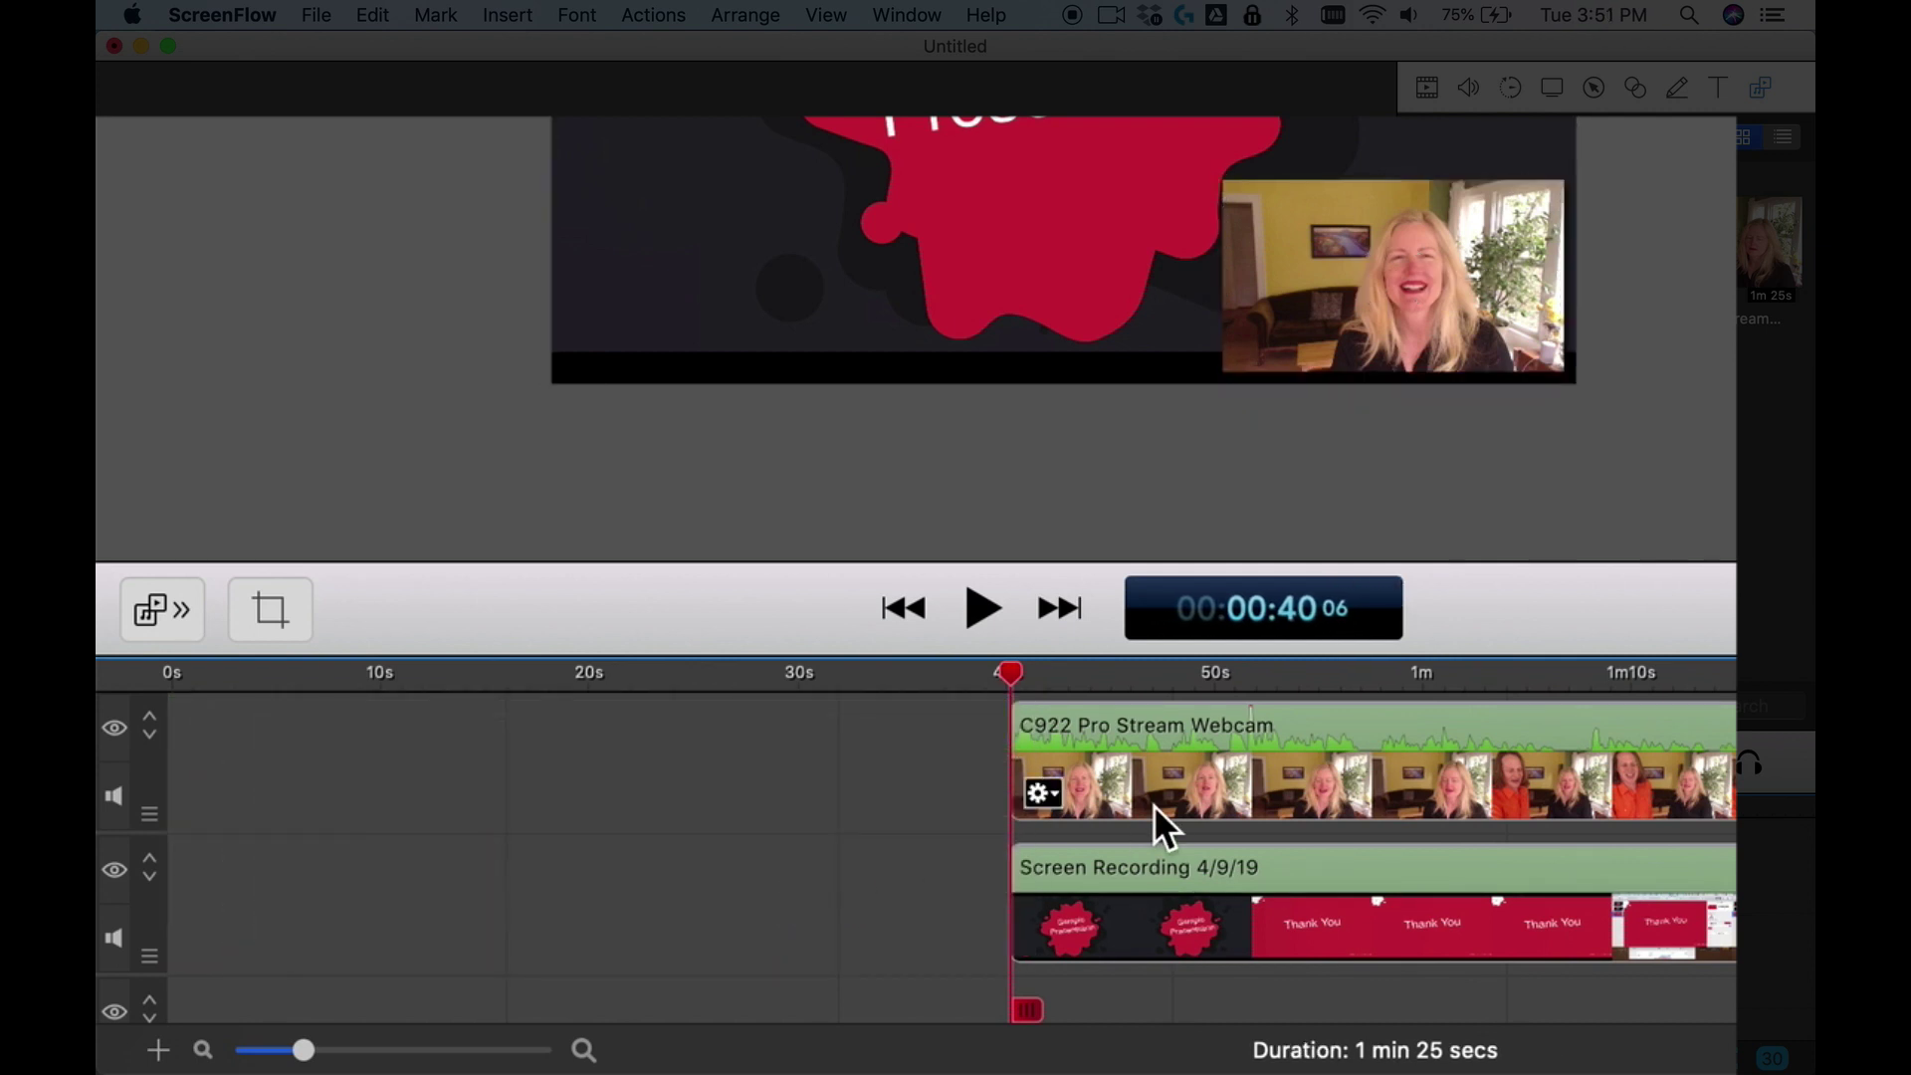
drag(1018, 677, 1358, 675)
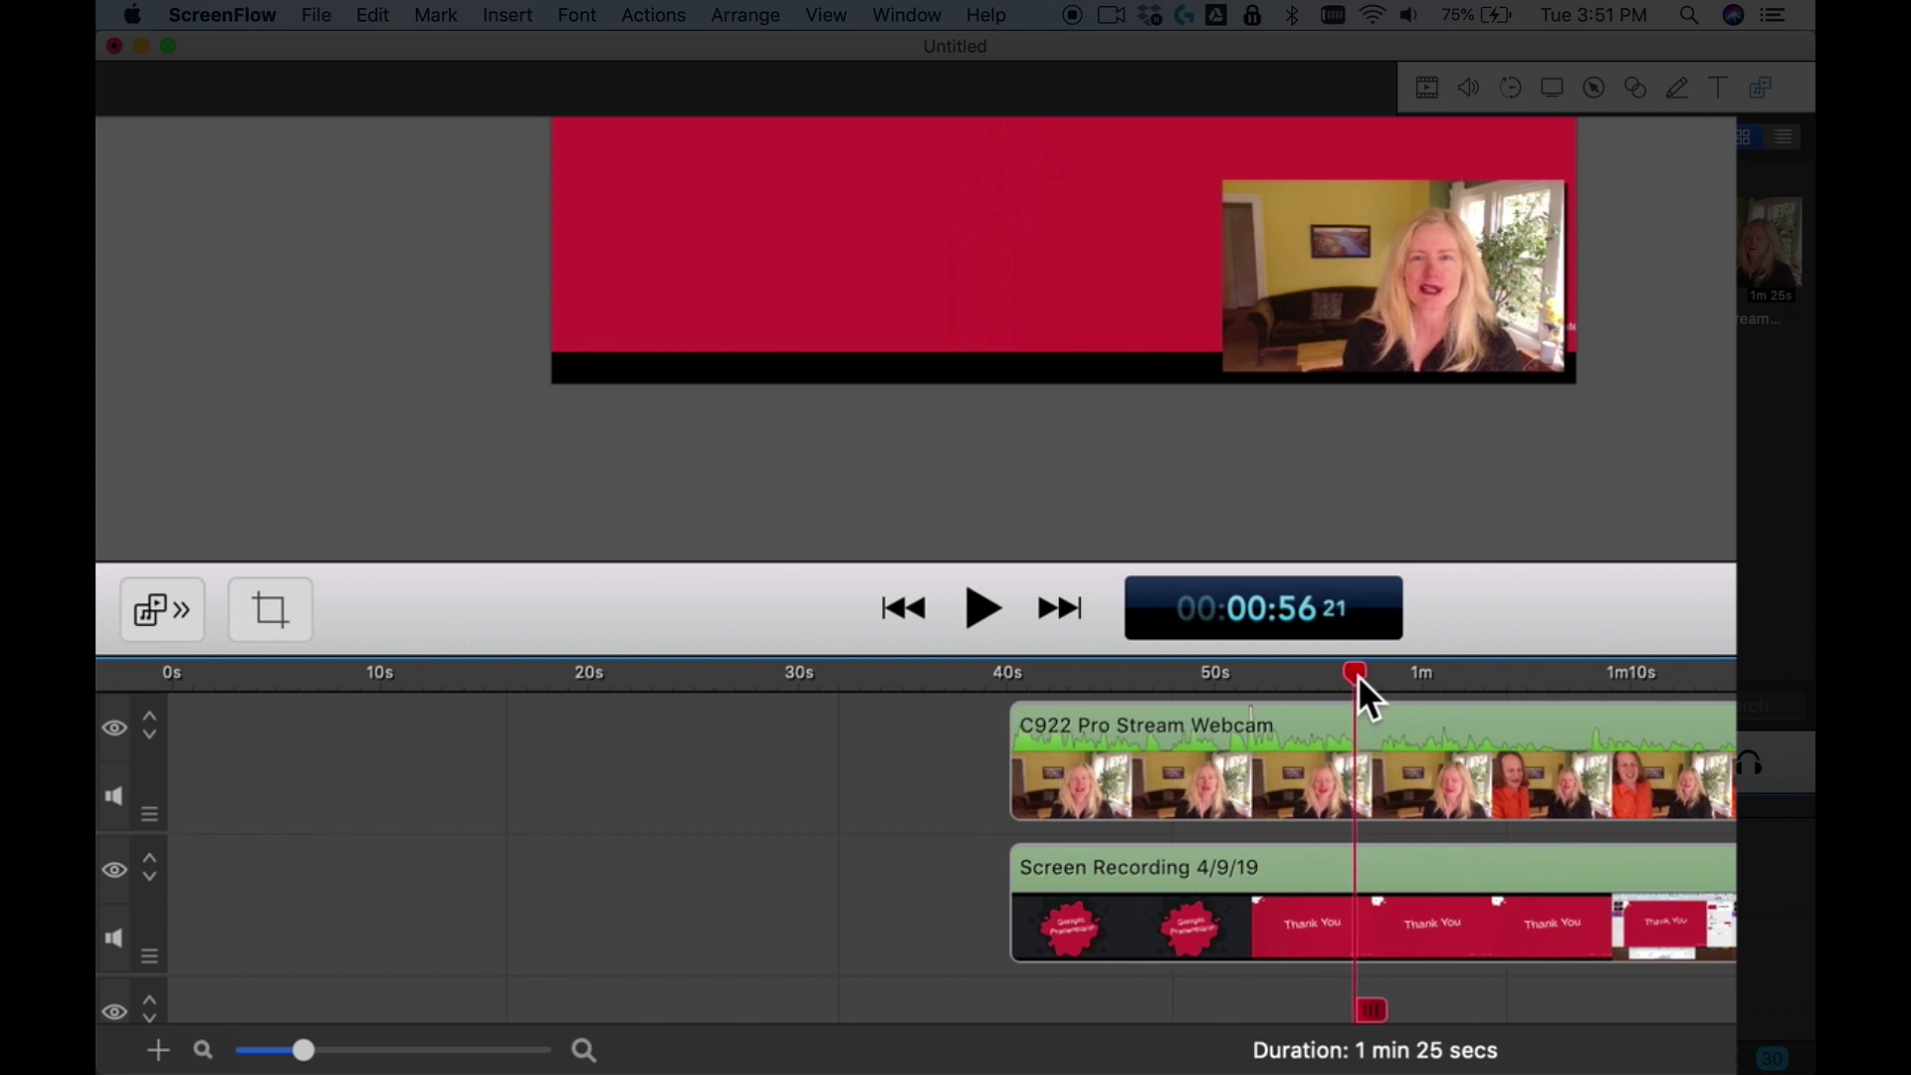
click(1379, 1007)
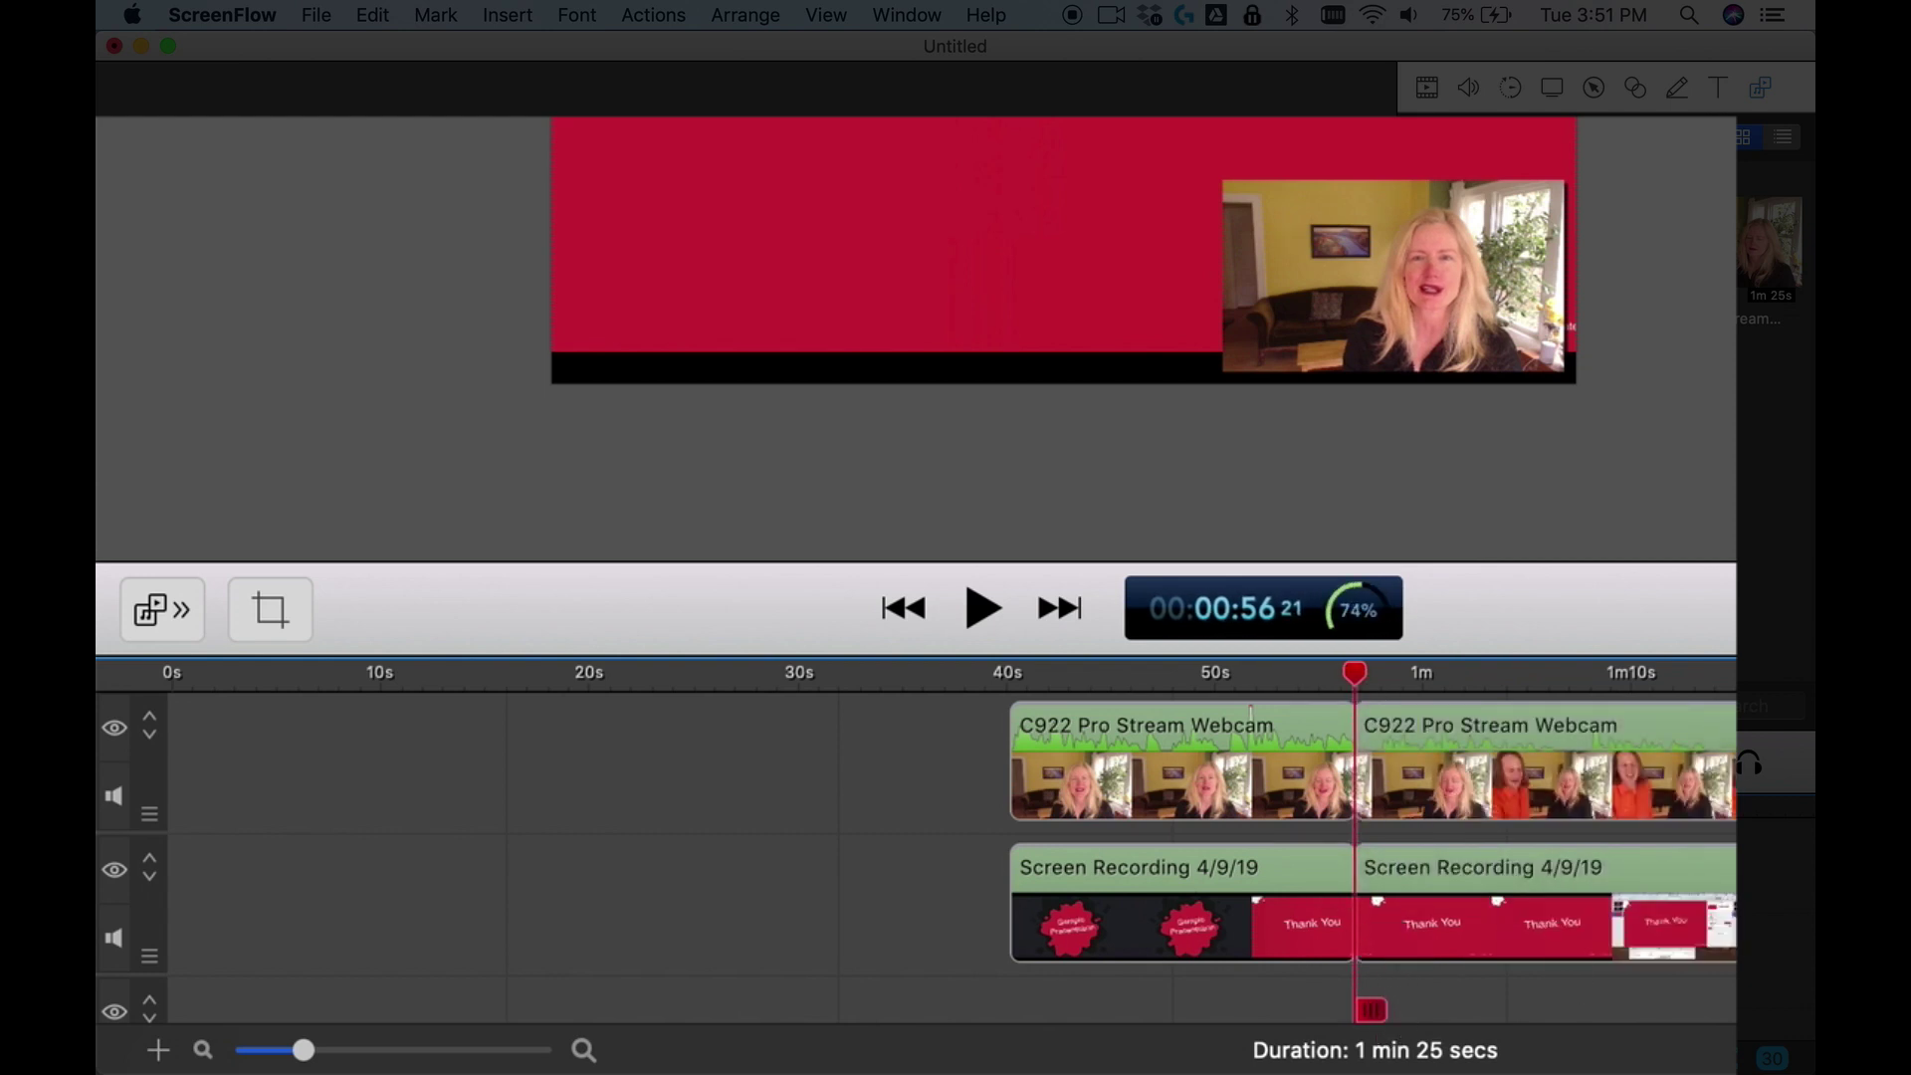
key(Delete)
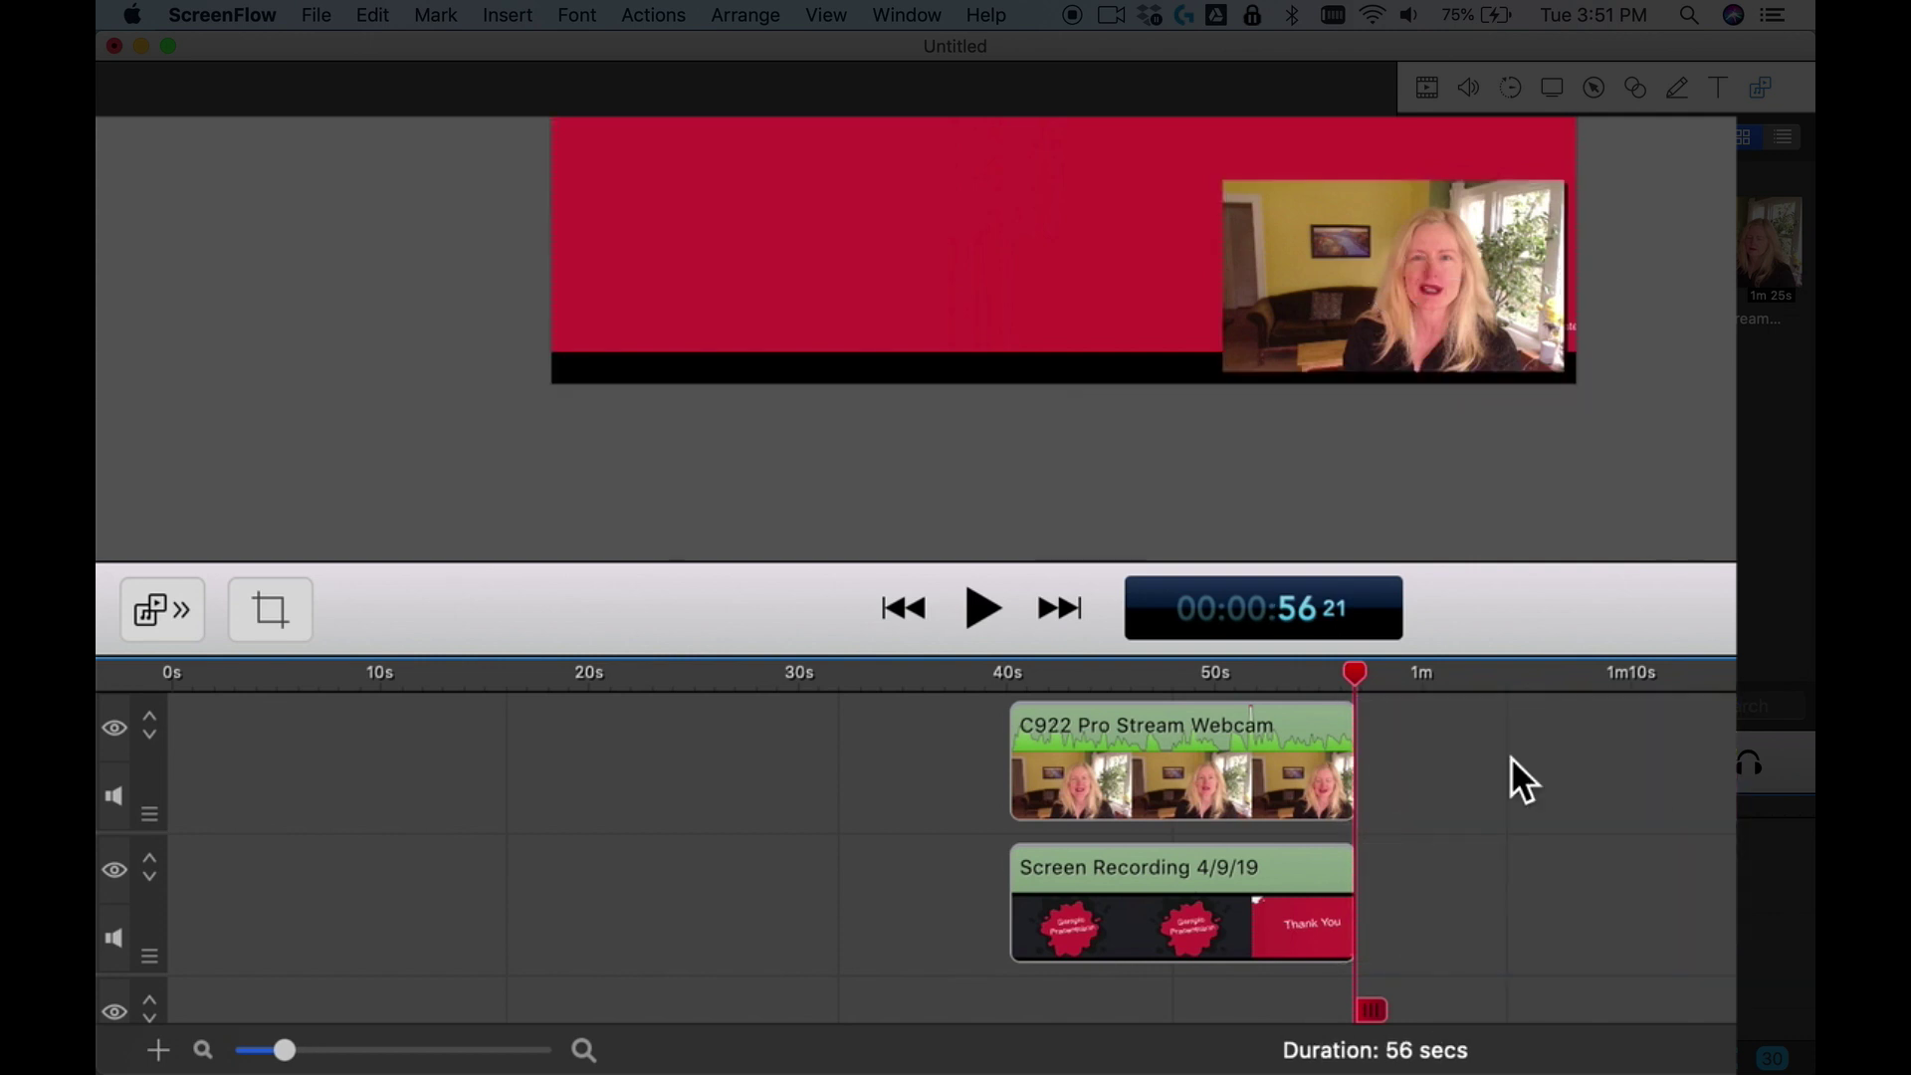
Remove the empty gaps so both clips start at 0s, then select the webcam clip
click(915, 769)
shift+click(836, 896)
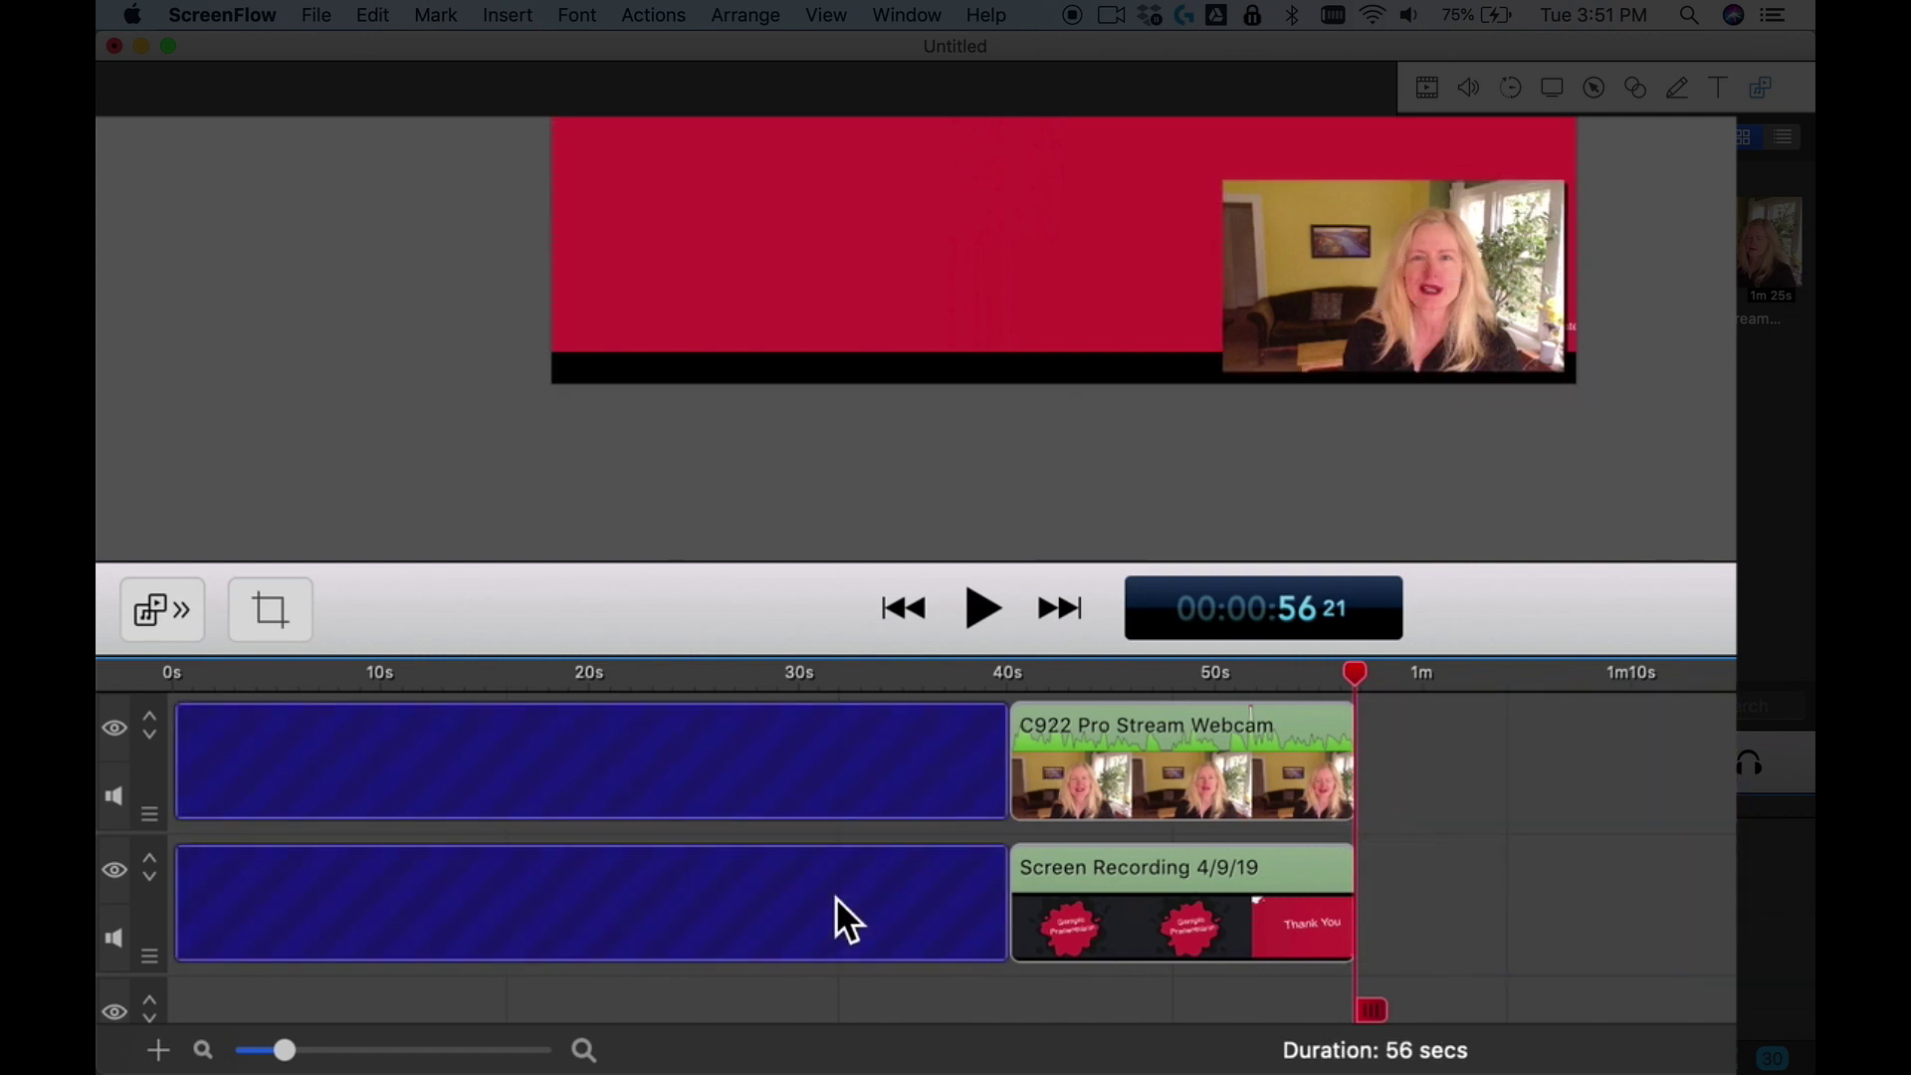
key(Delete)
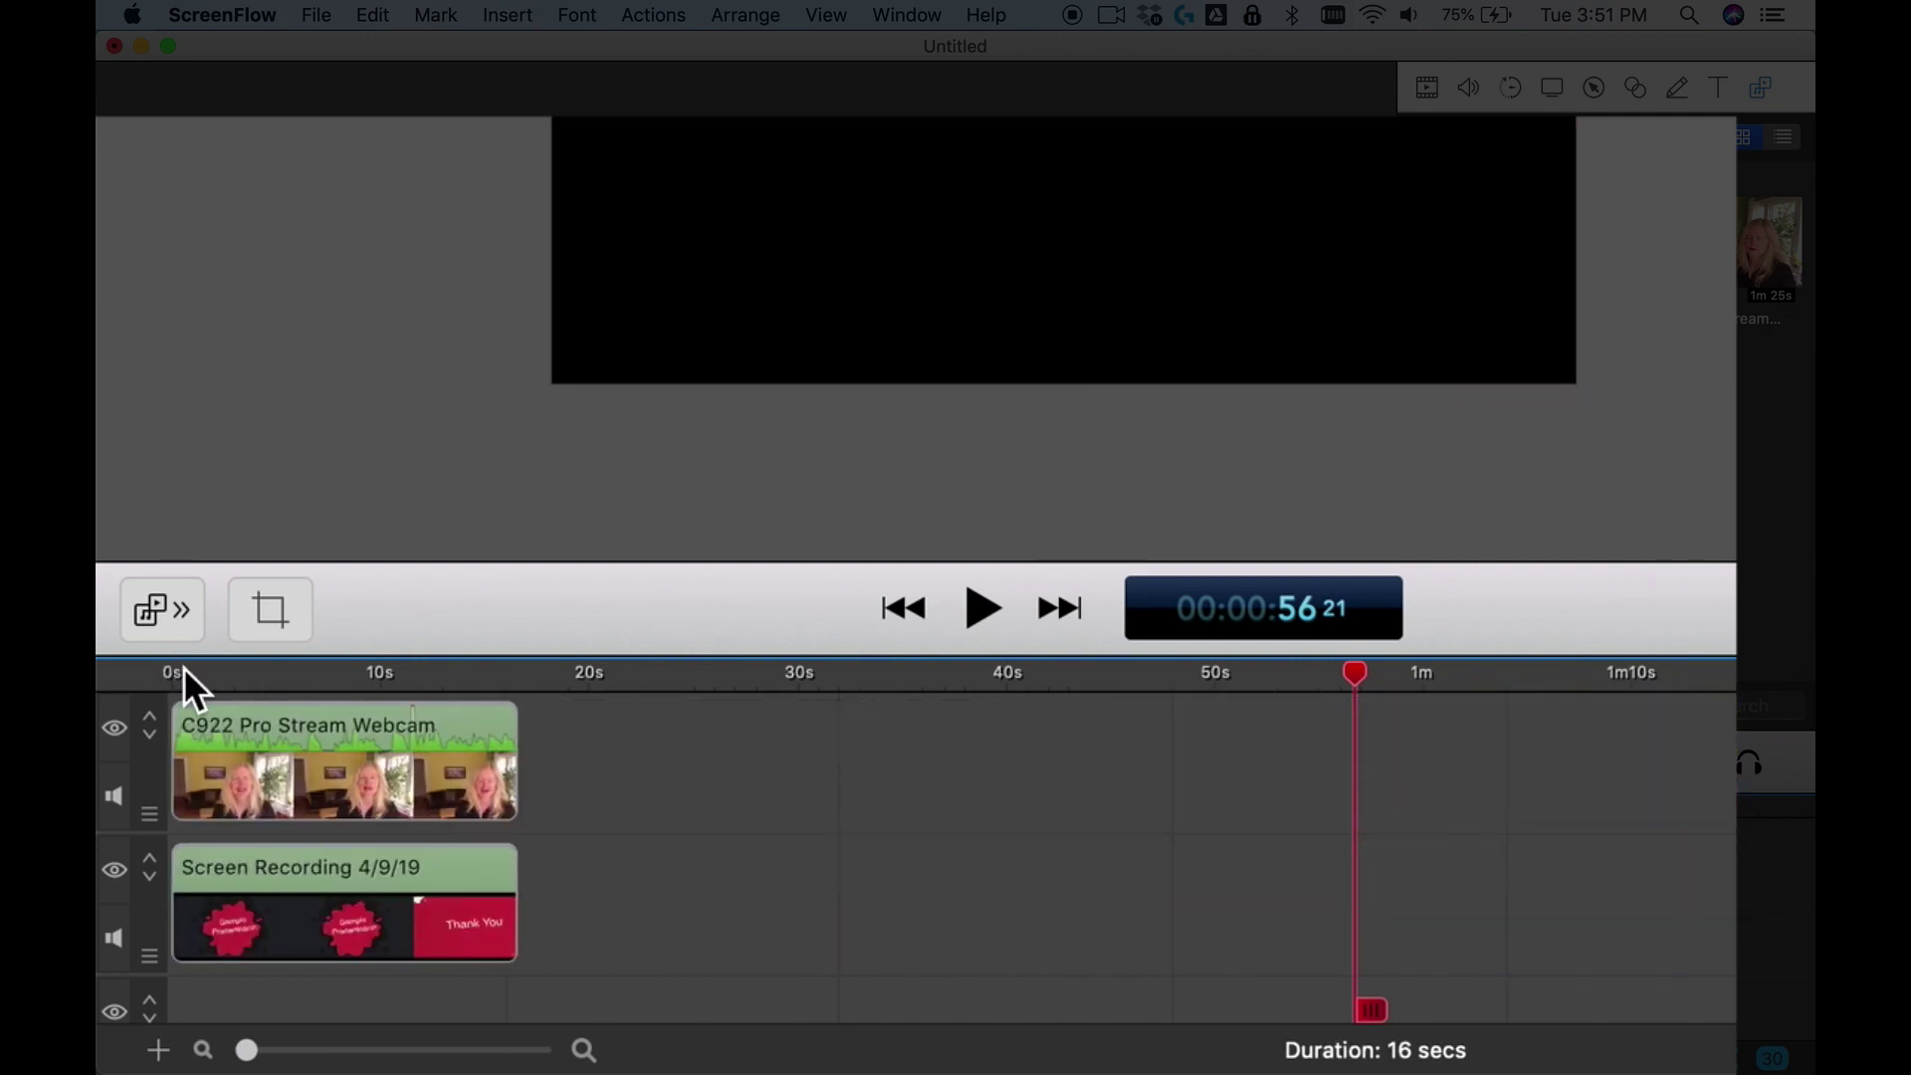
click(191, 709)
click(180, 680)
click(214, 682)
At about 8s, move the webcam inset to the top-right corner and shrink it slightly
mouse_move(175, 810)
mouse_down()
mouse_move(380, 816)
mouse_move(152, 809)
mouse_up()
mouse_move(249, 841)
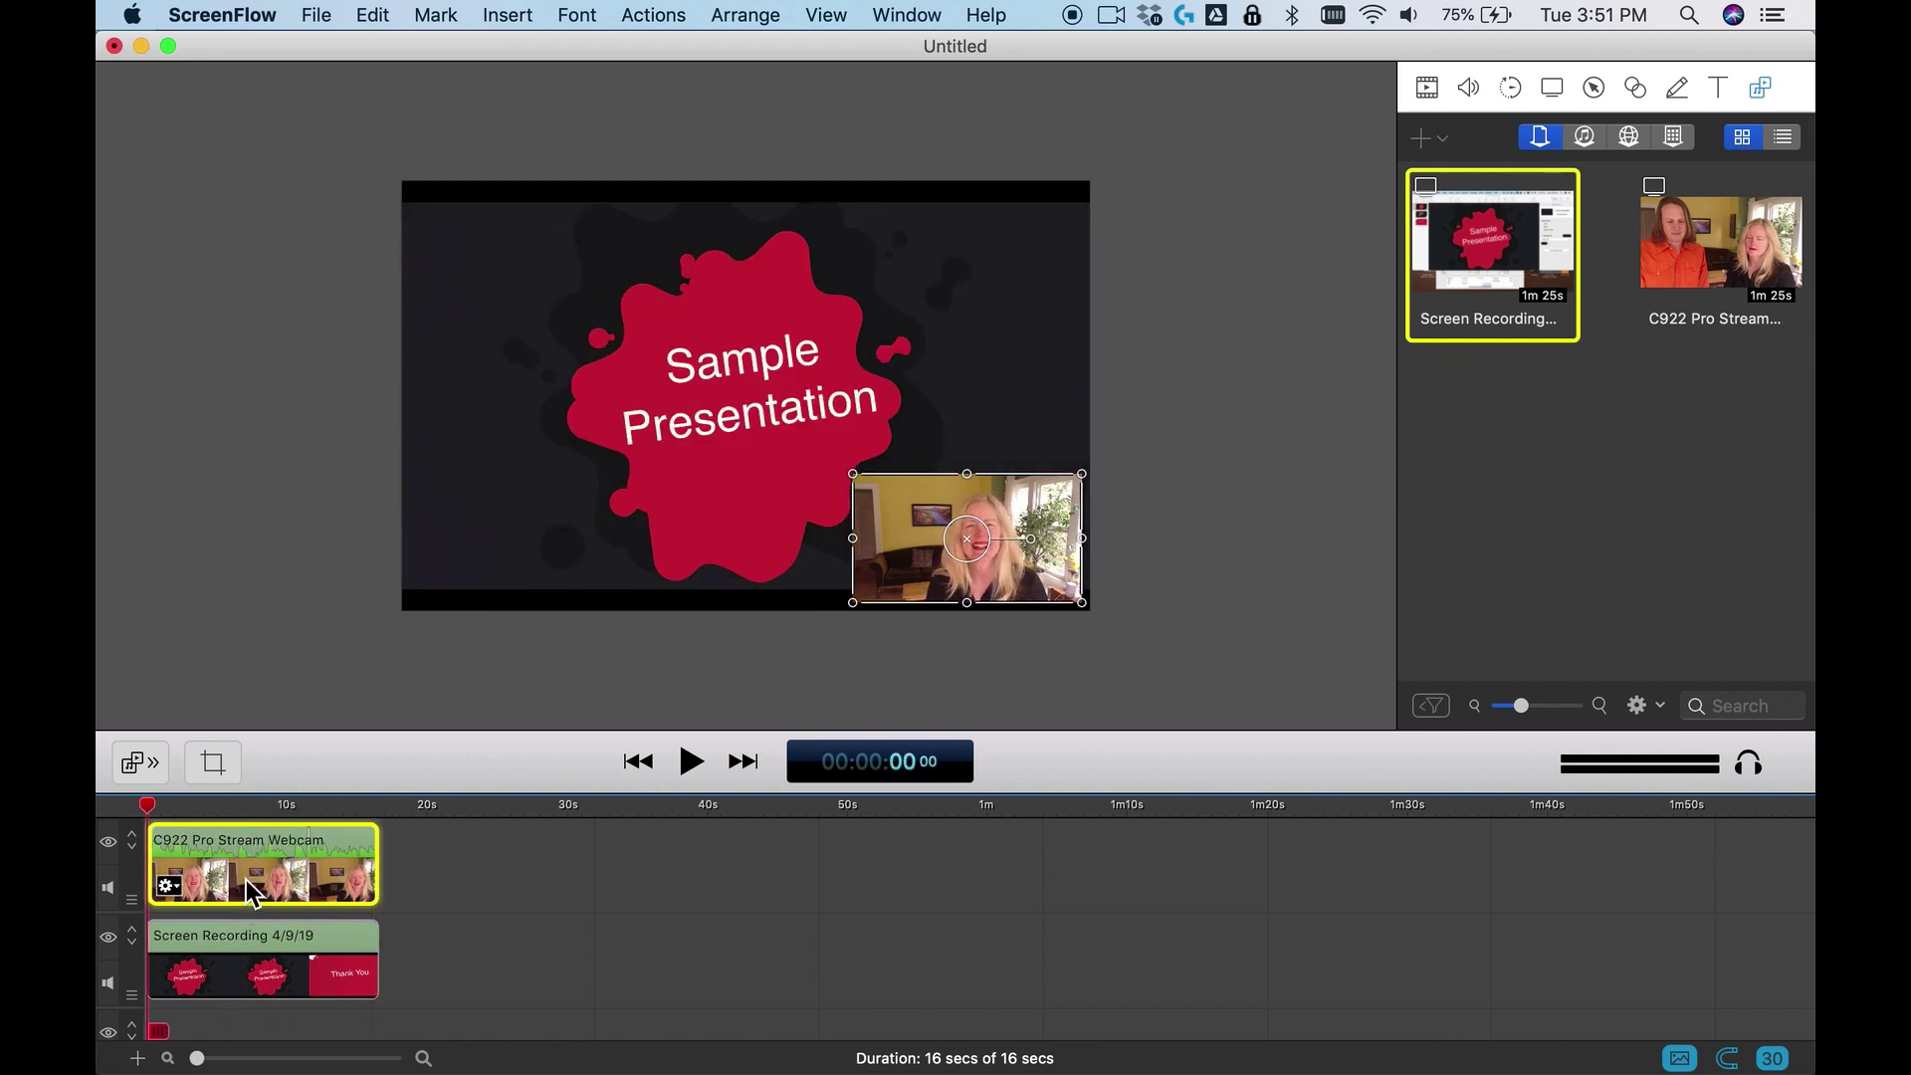
click(276, 809)
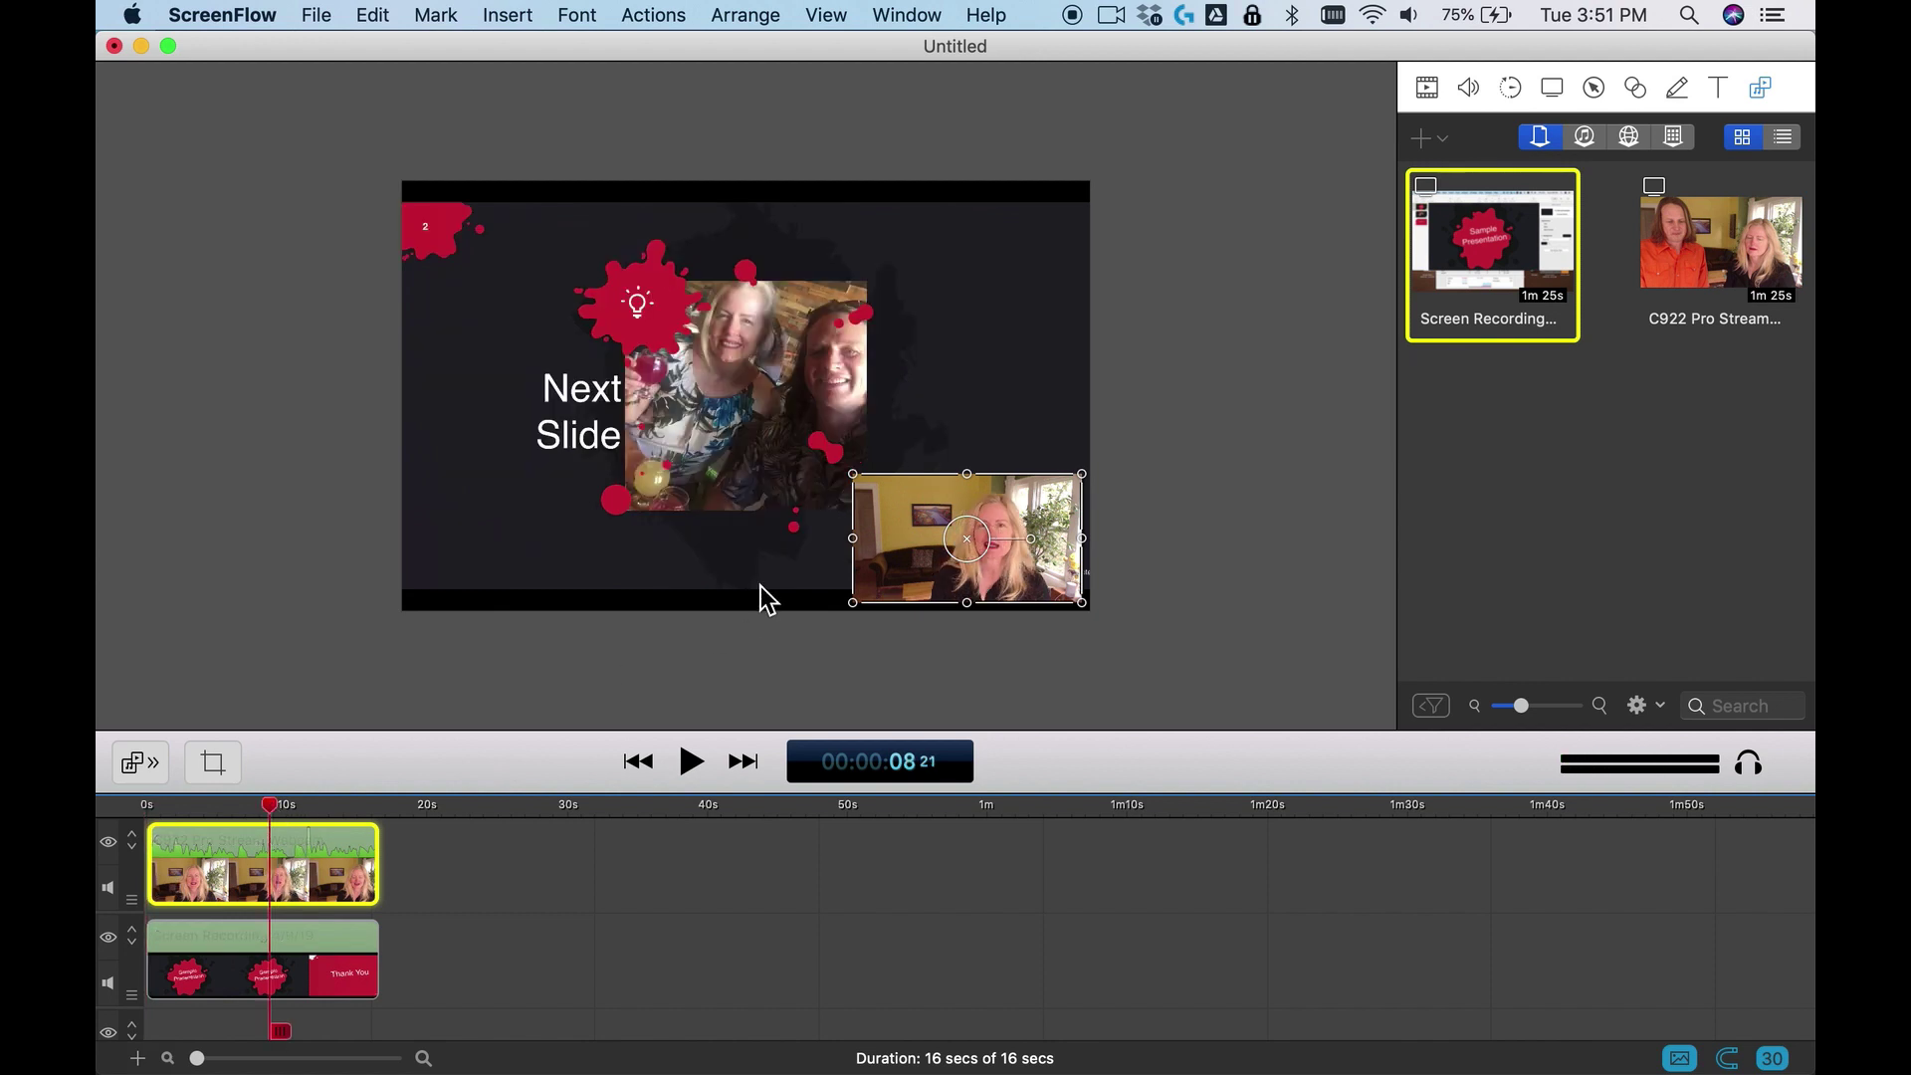
drag(1019, 553, 1011, 289)
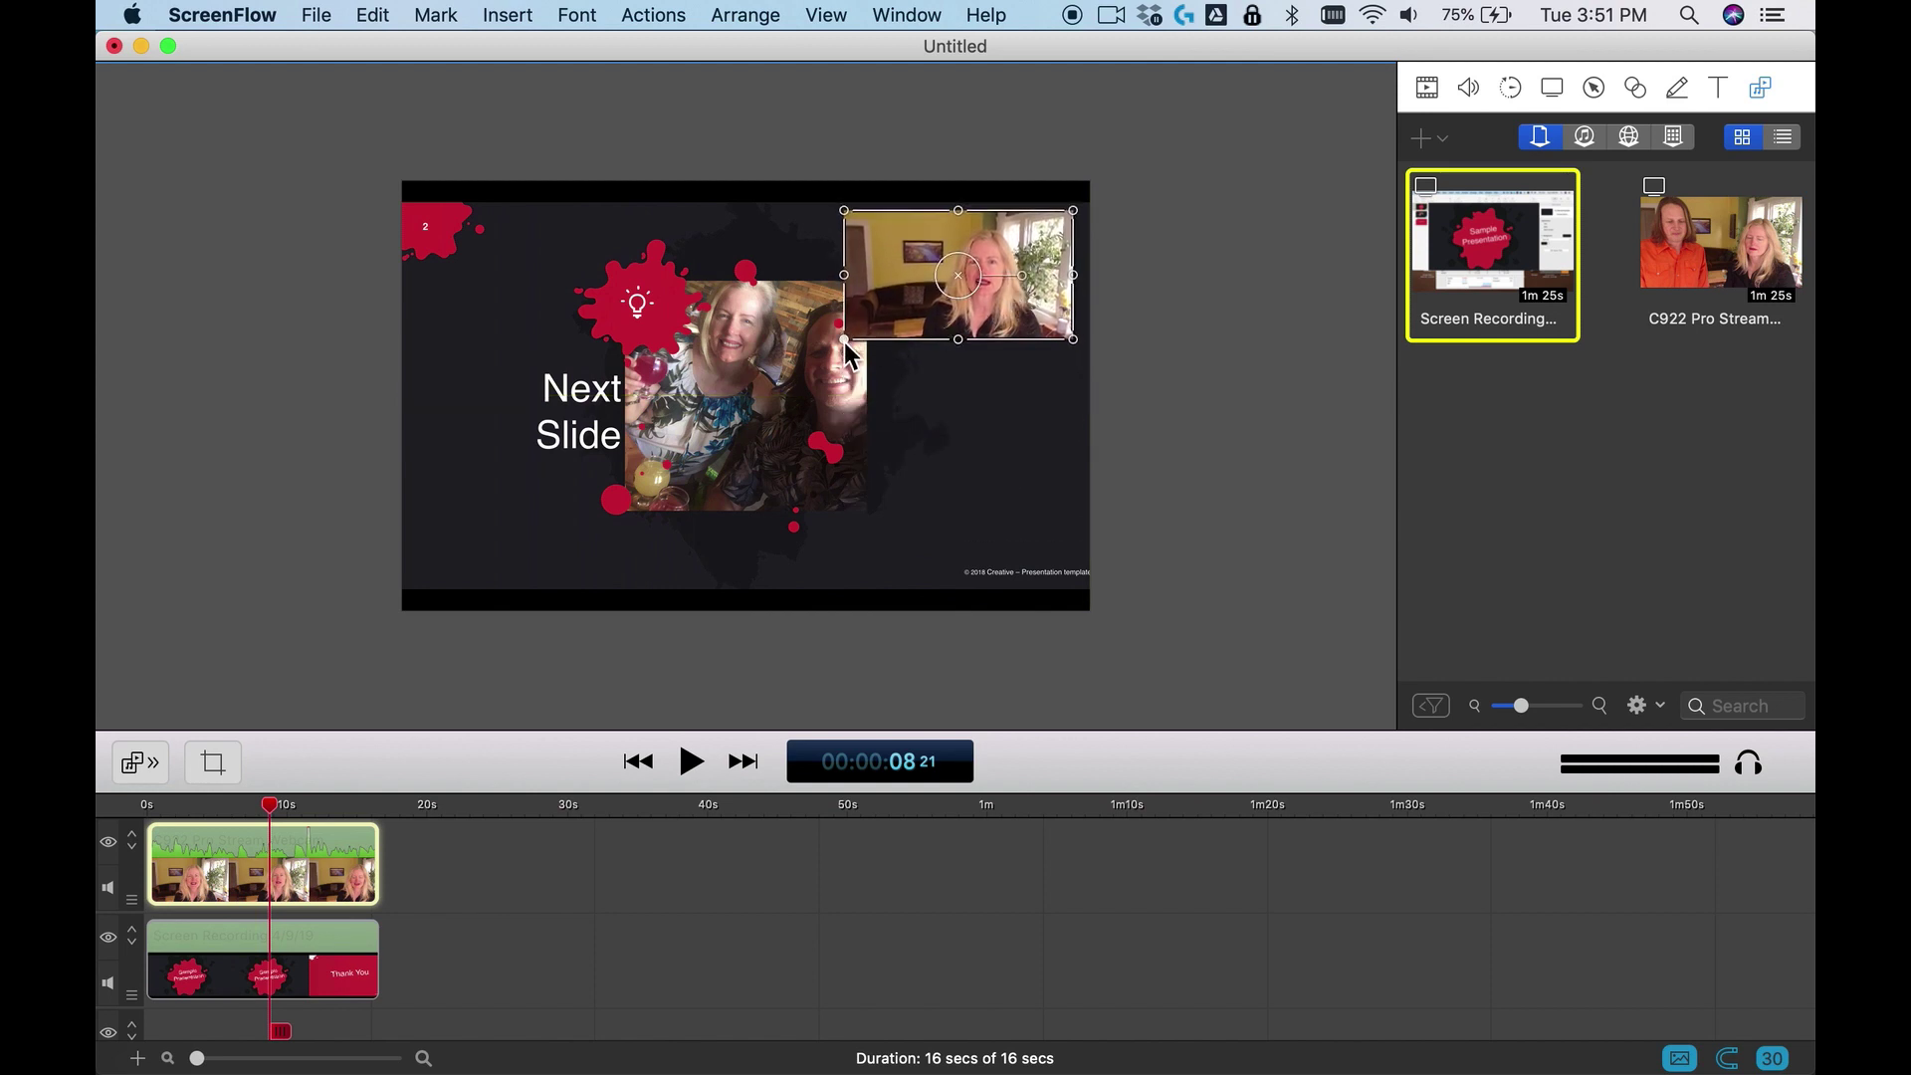
mouse_move(845, 340)
mouse_down()
mouse_move(790, 372)
mouse_move(852, 340)
mouse_up()
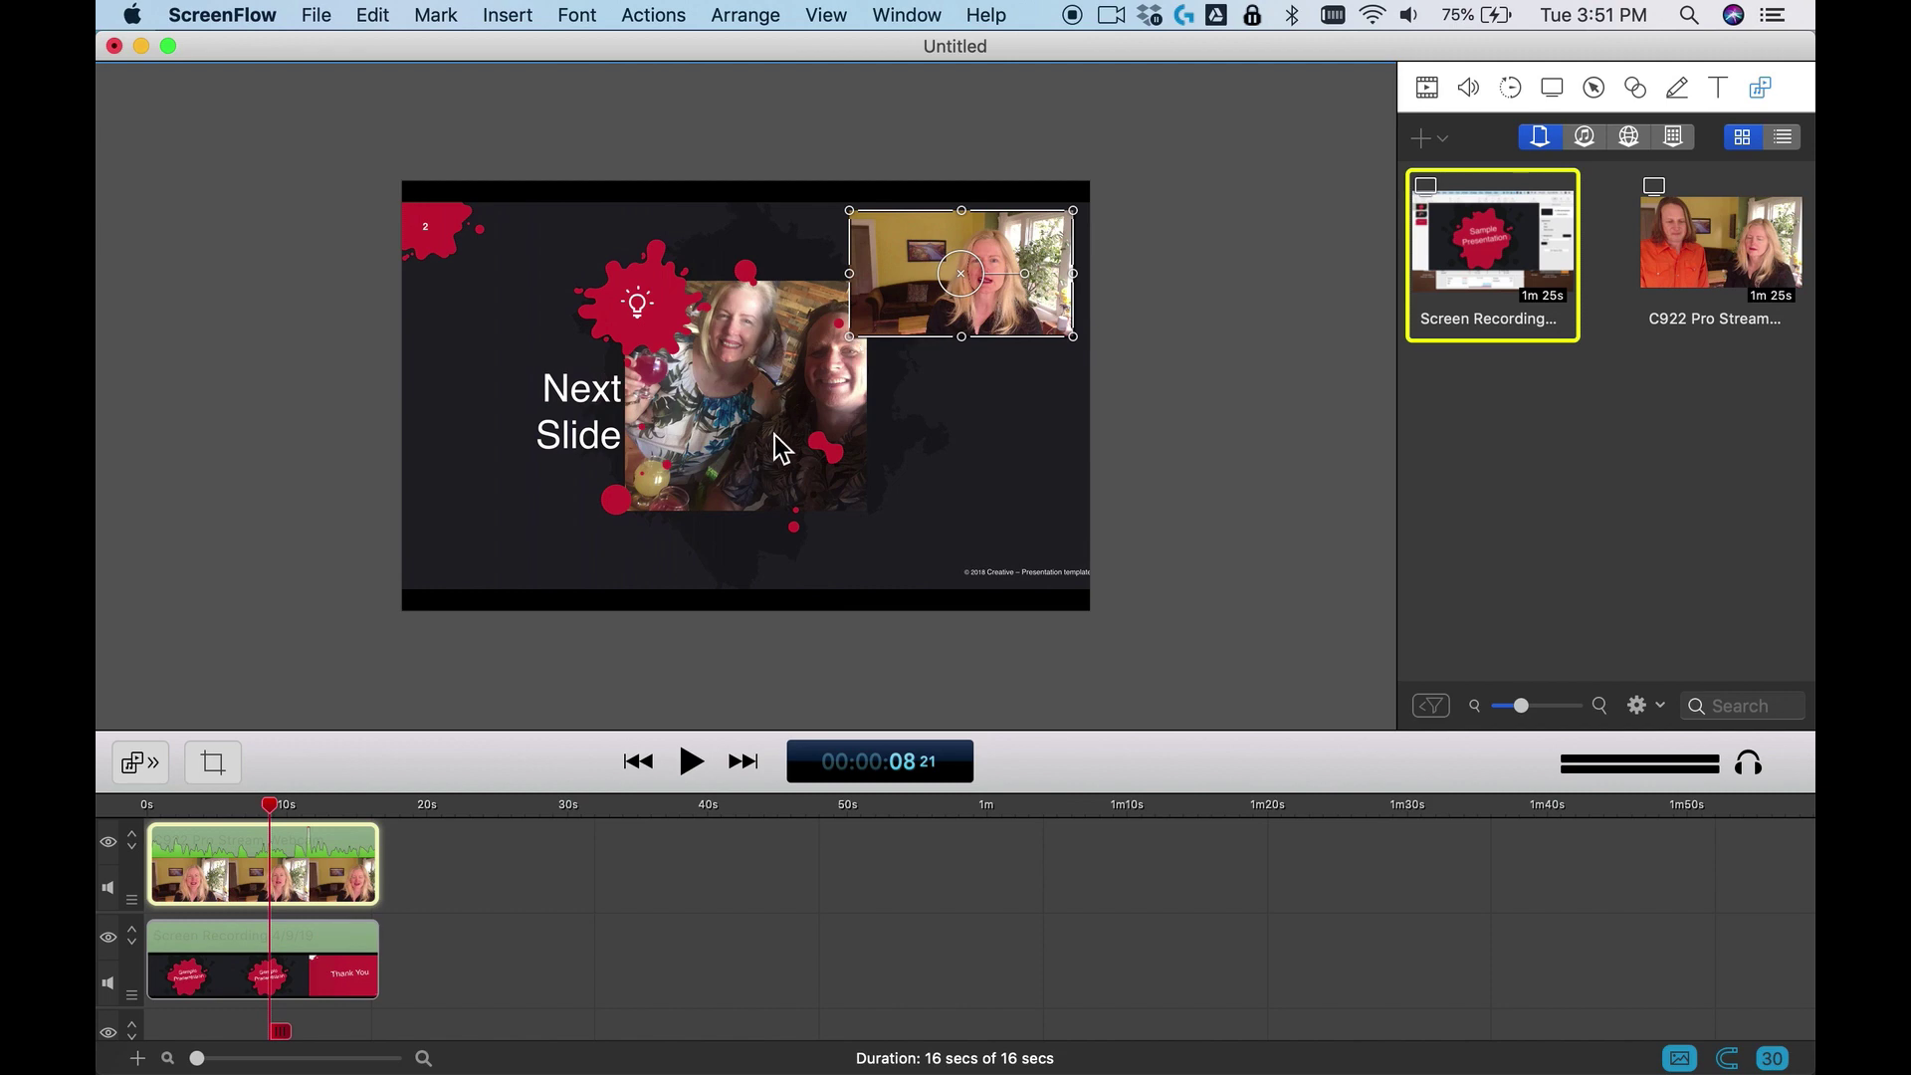
Crop the webcam inset to Left 343 and Top 99, keeping it near the top right
click(1424, 90)
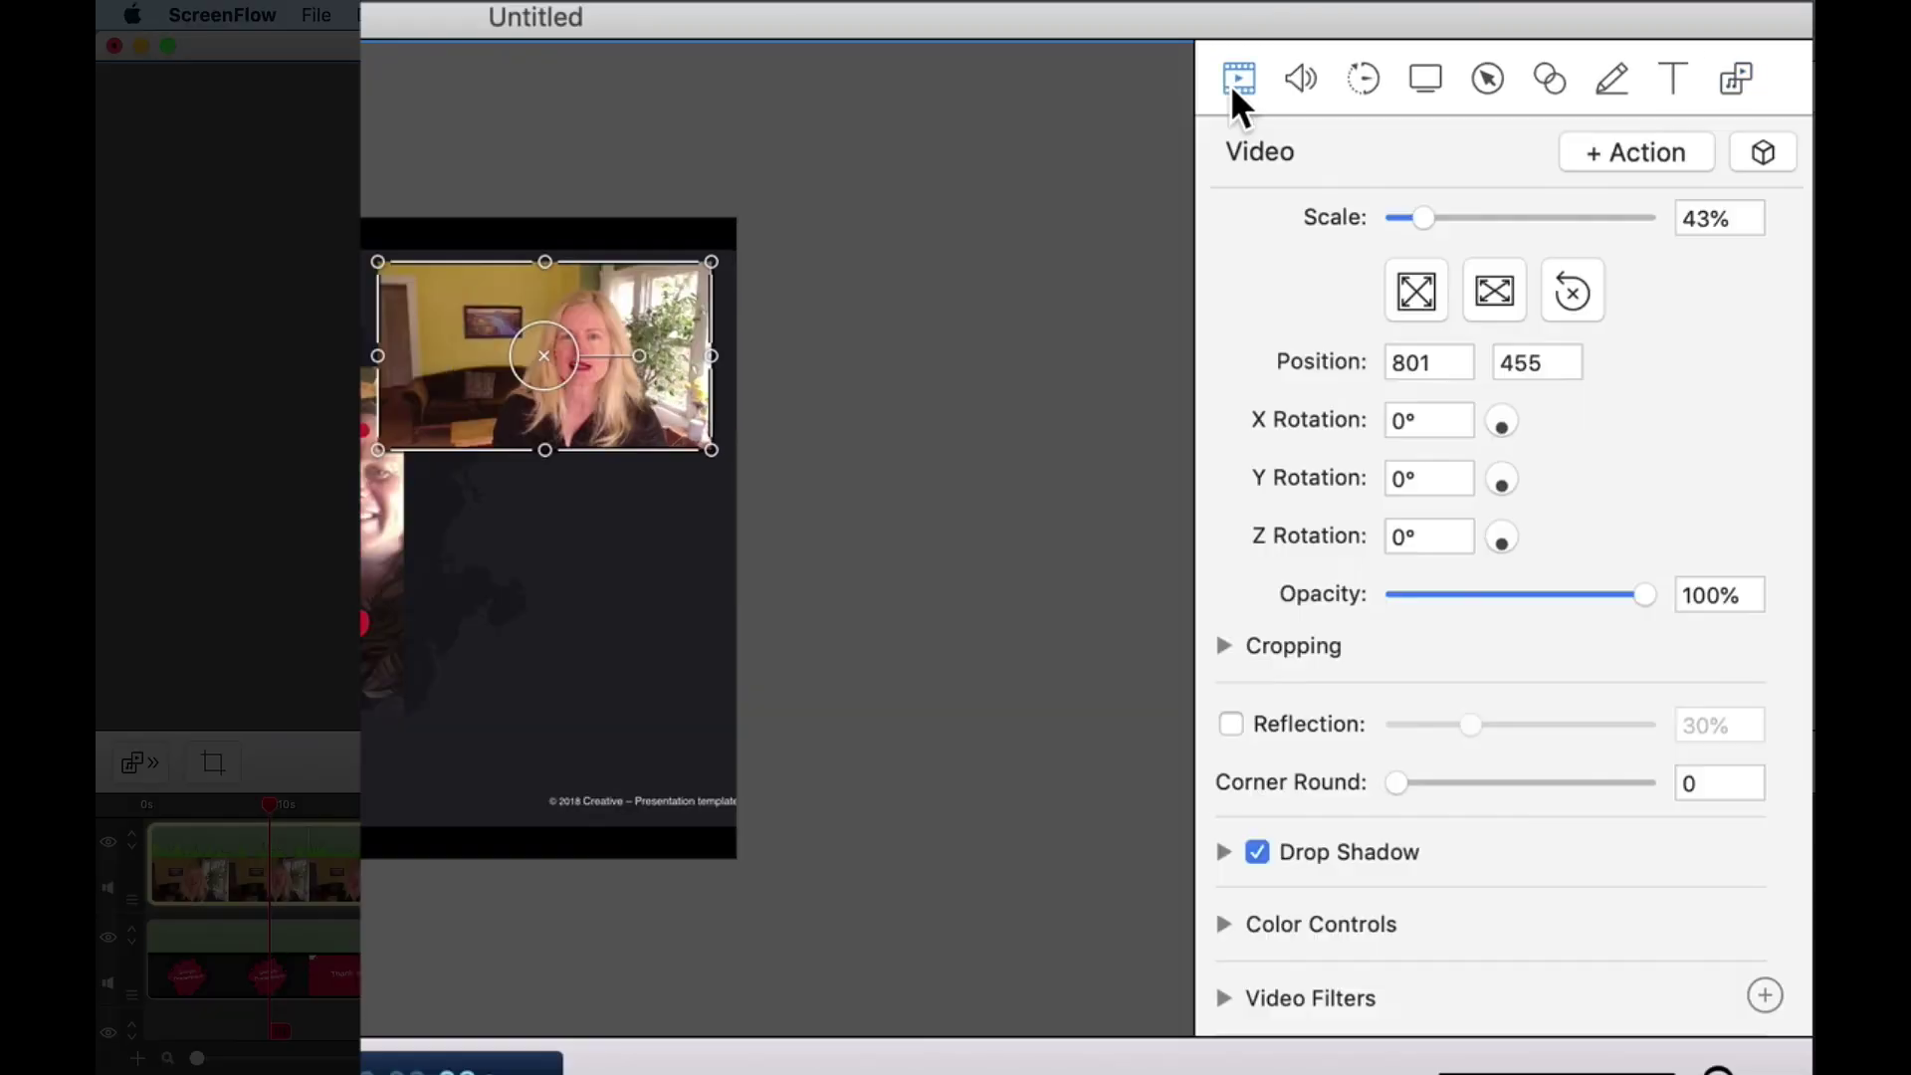
click(1226, 646)
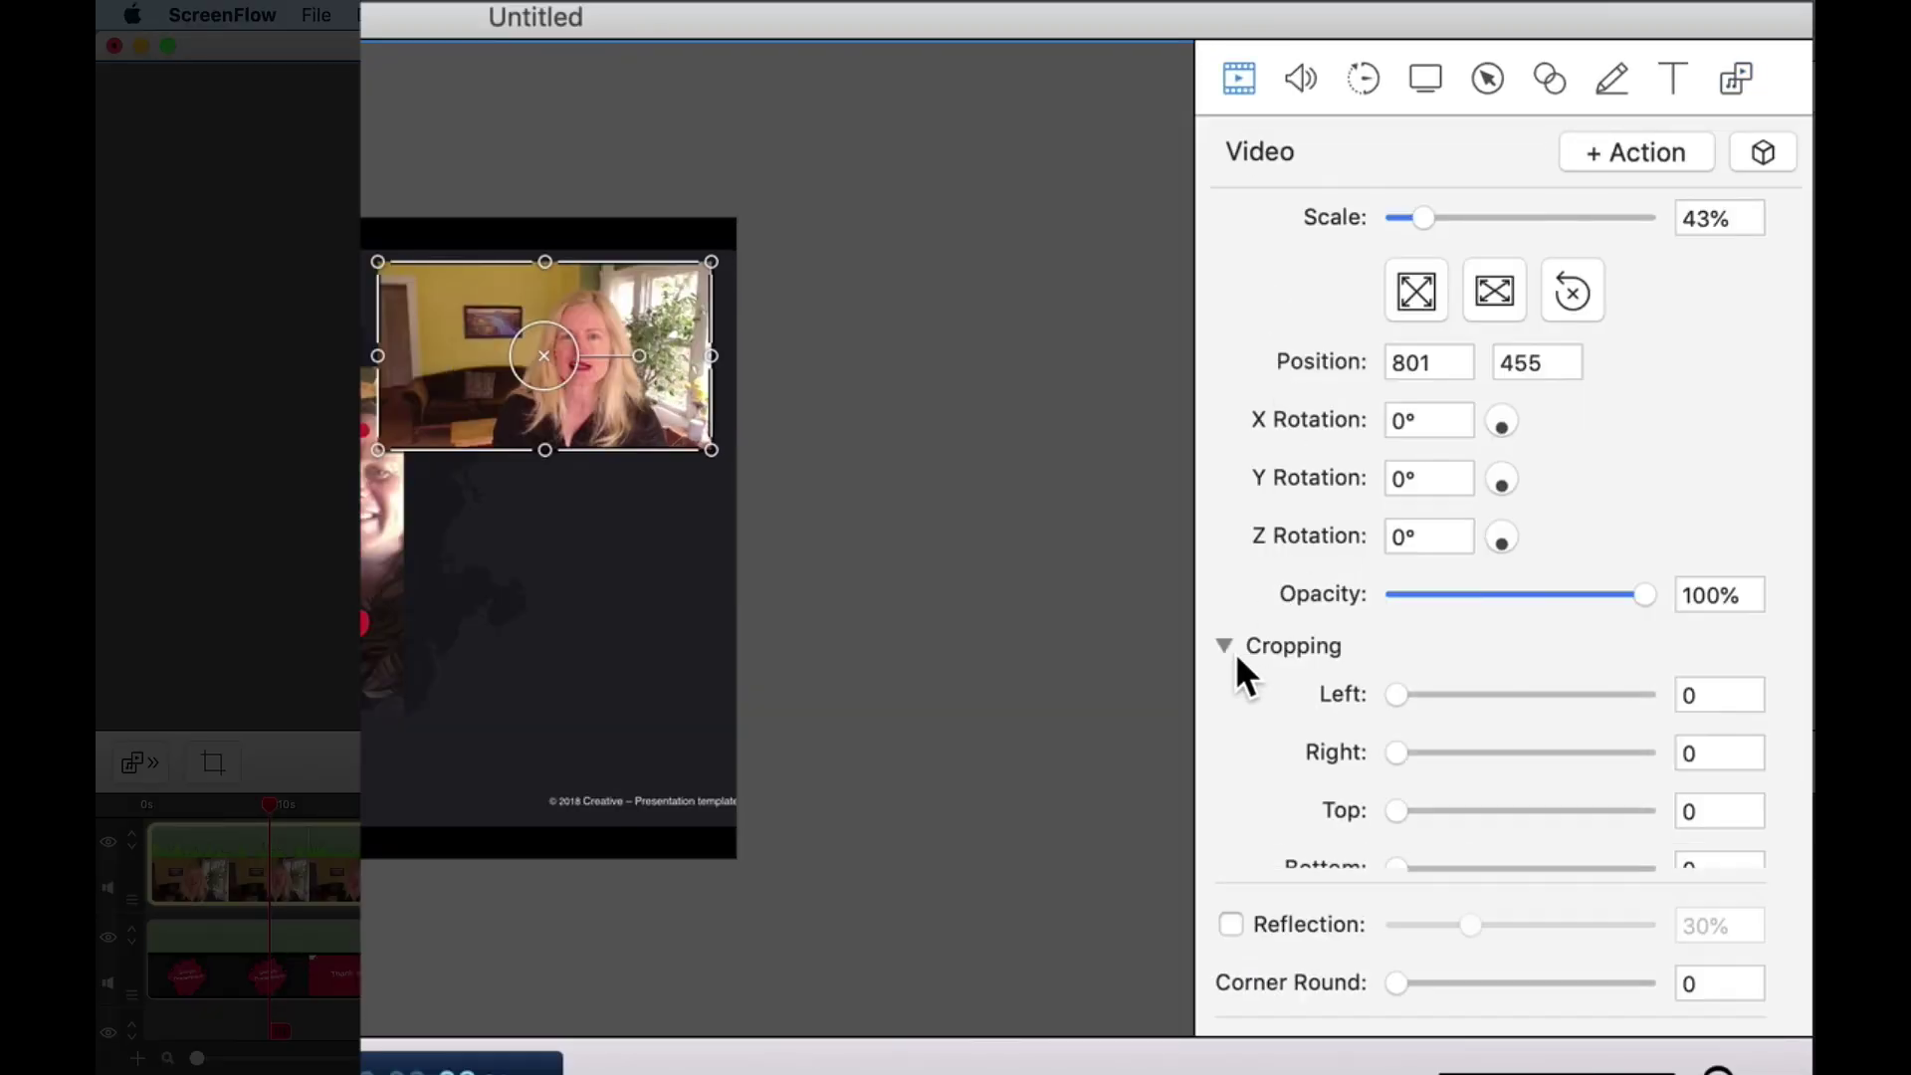
drag(1401, 695, 1615, 691)
drag(1406, 812, 1461, 811)
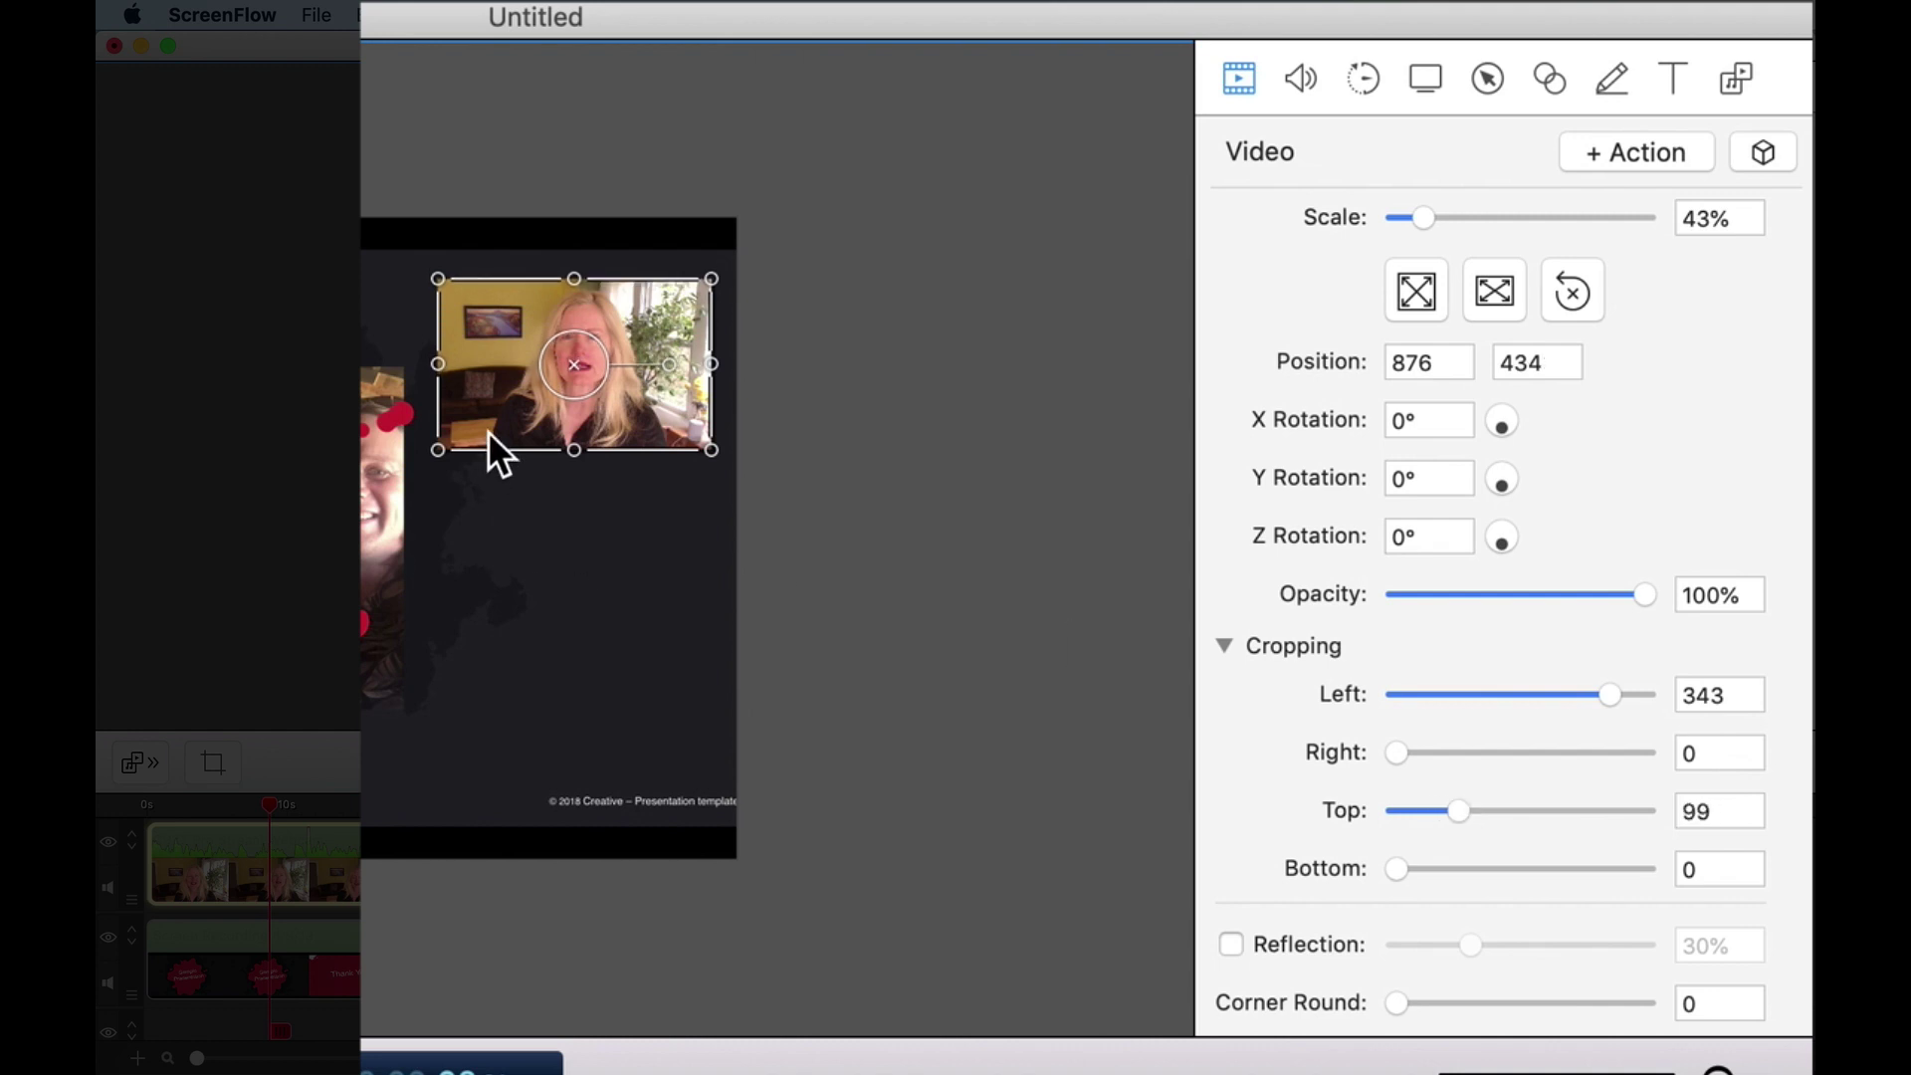
drag(493, 420, 493, 411)
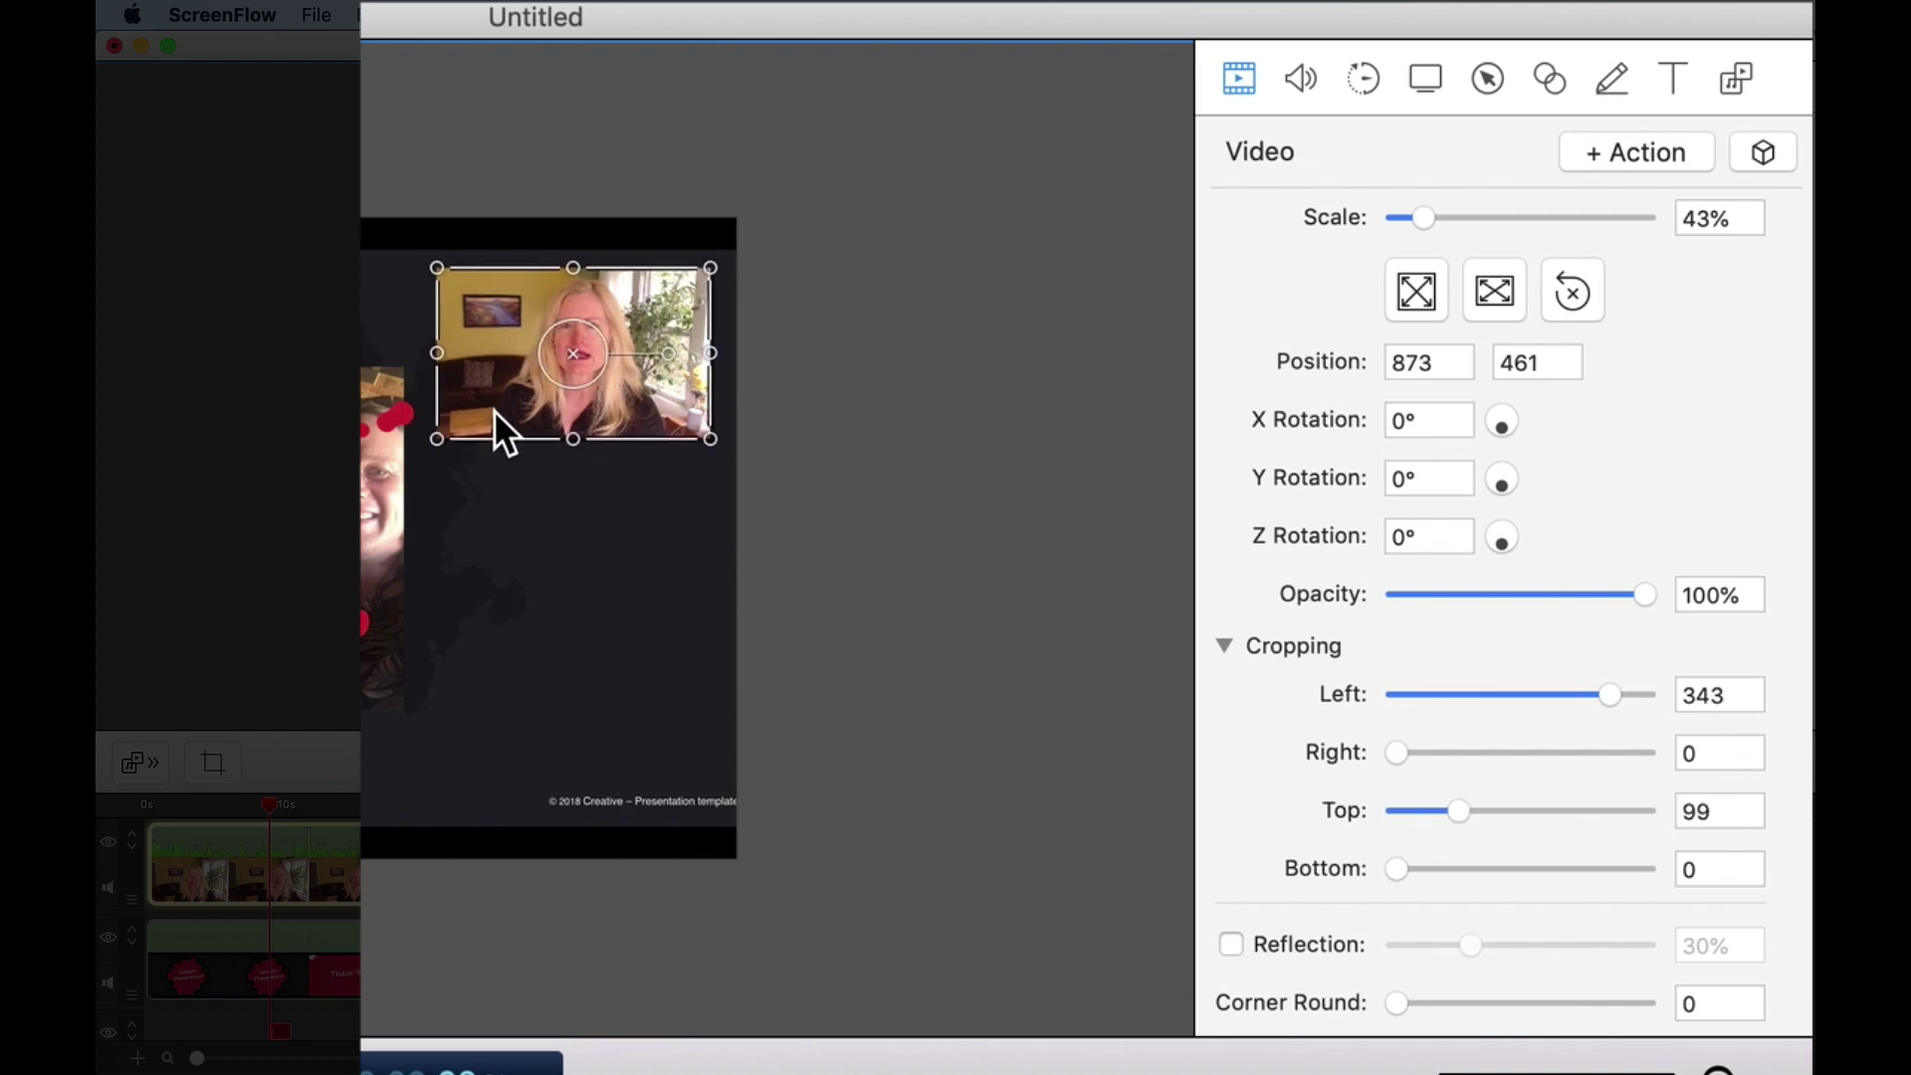
Set the webcam inset's Corner Round to 400 and nudge it slightly left
scroll(1403, 811, down, 3)
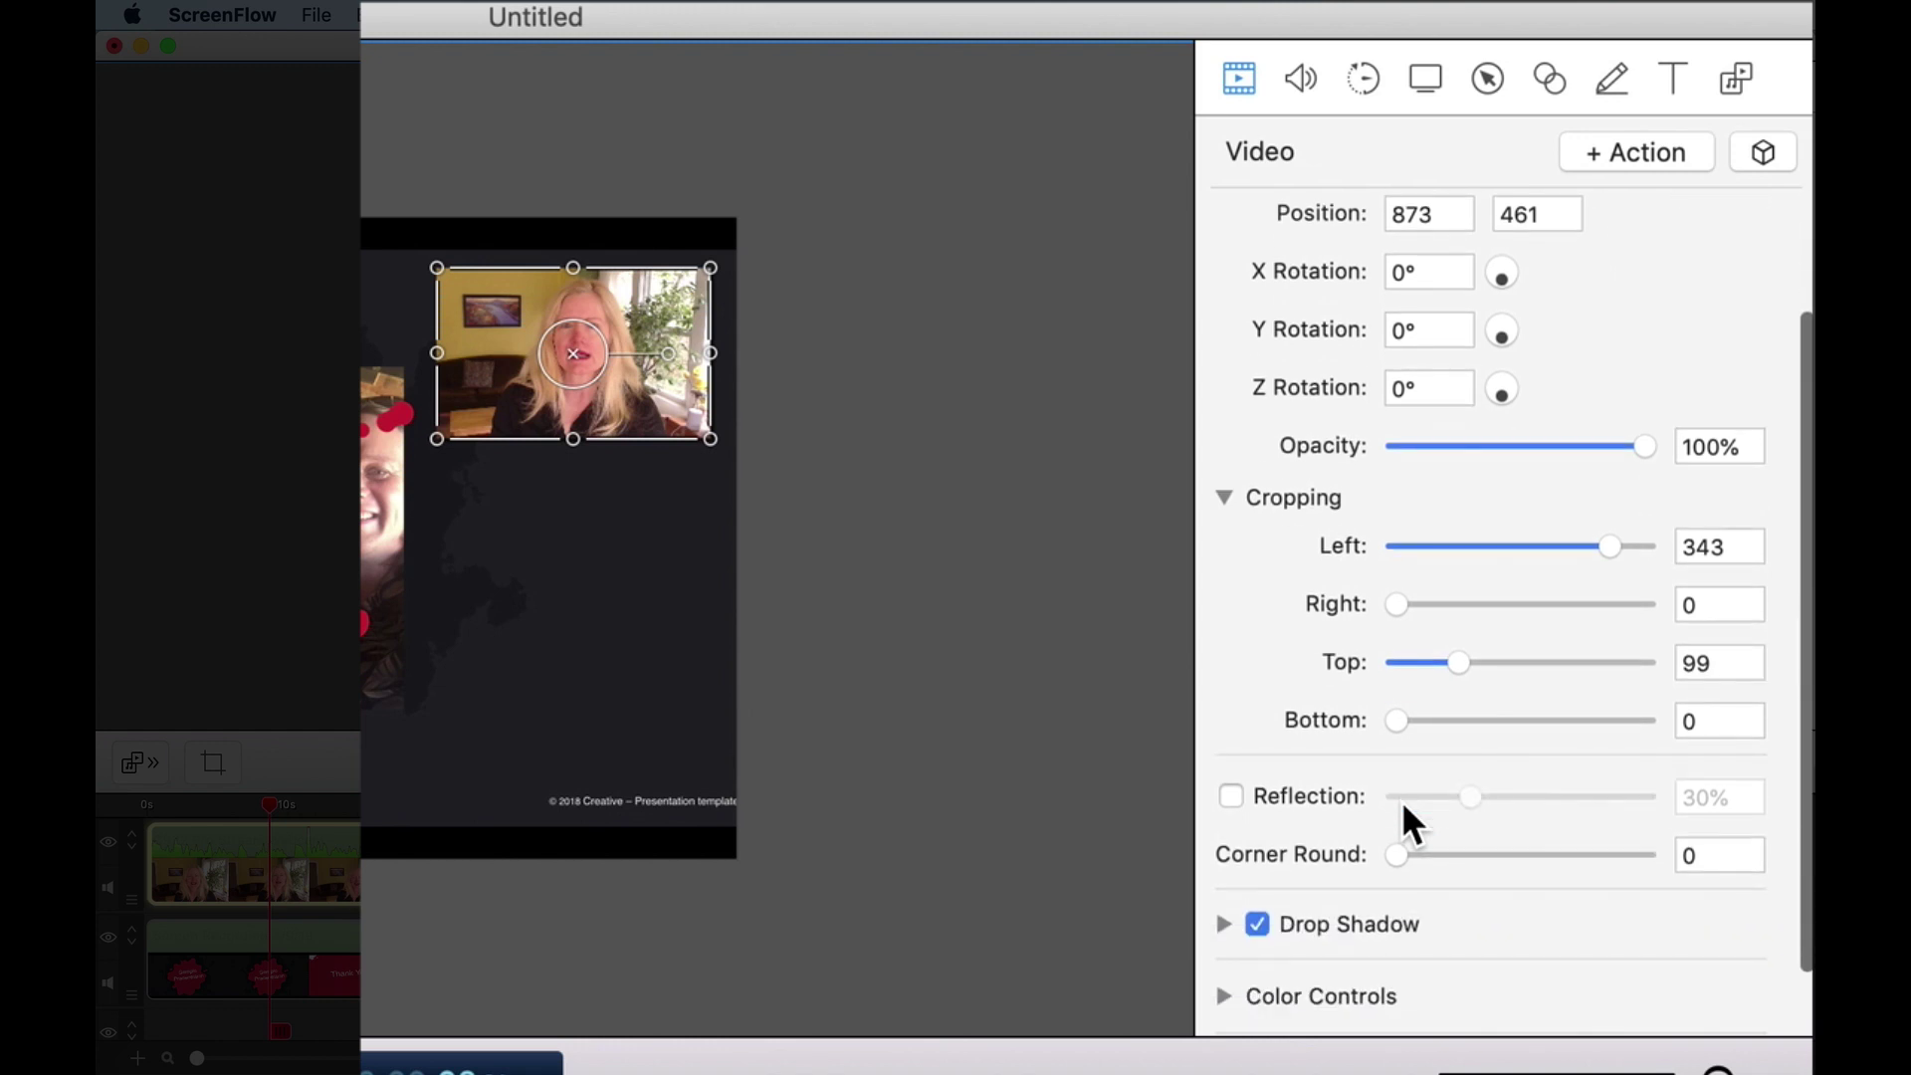
drag(1399, 854, 1650, 854)
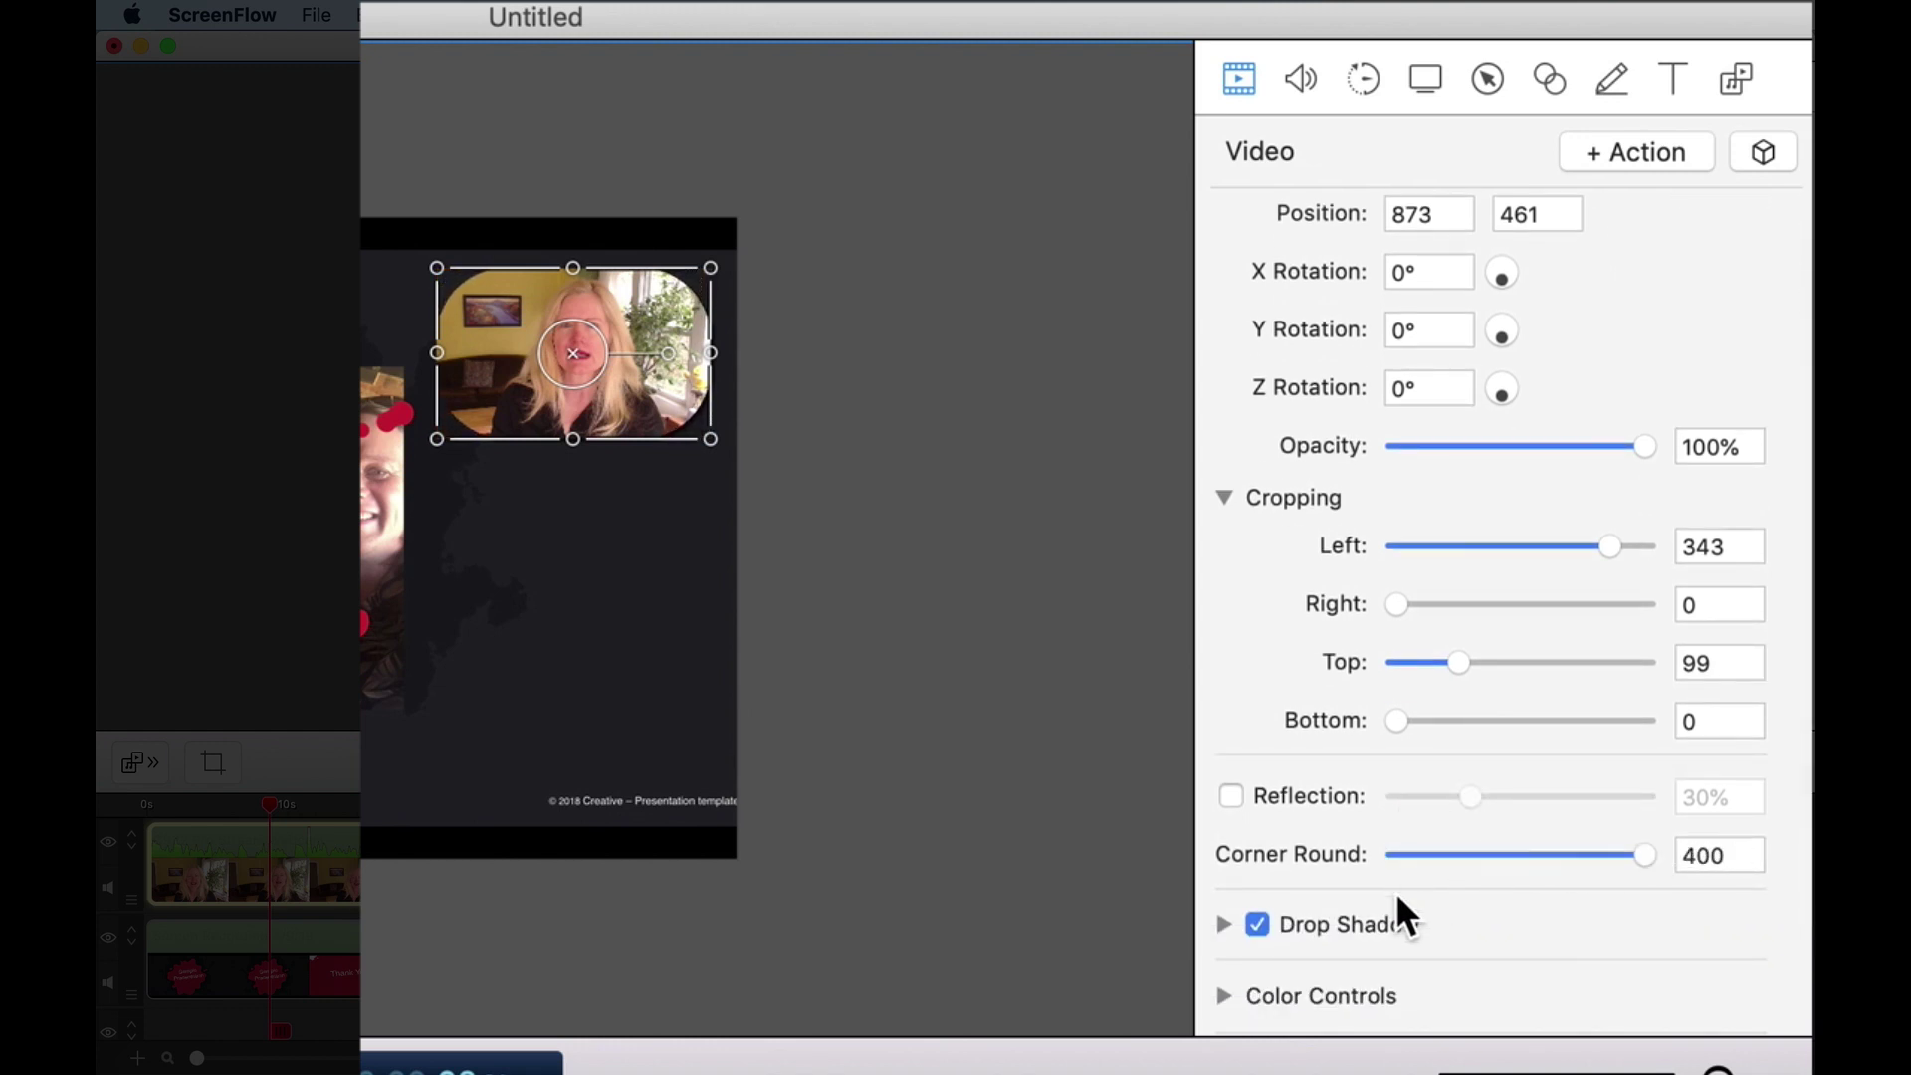
scroll(1396, 892, down, 2)
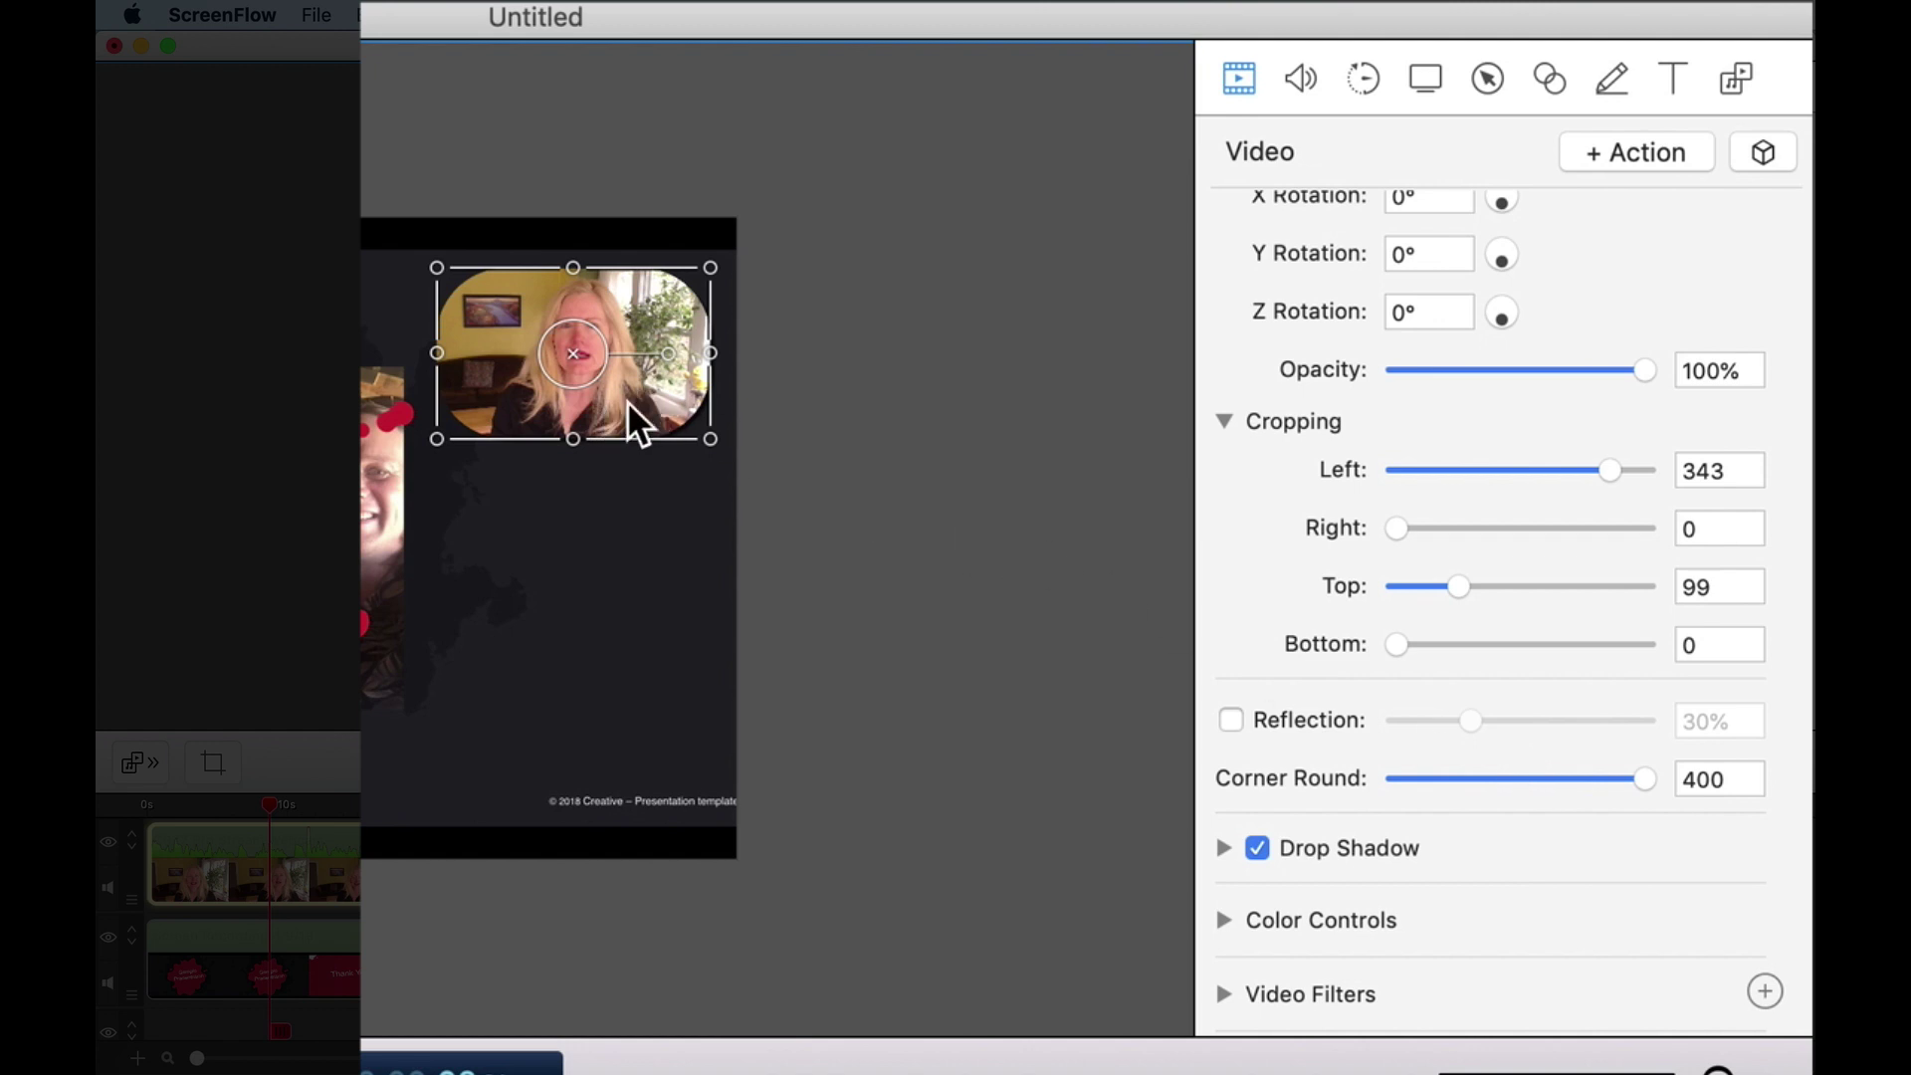
drag(657, 398, 637, 397)
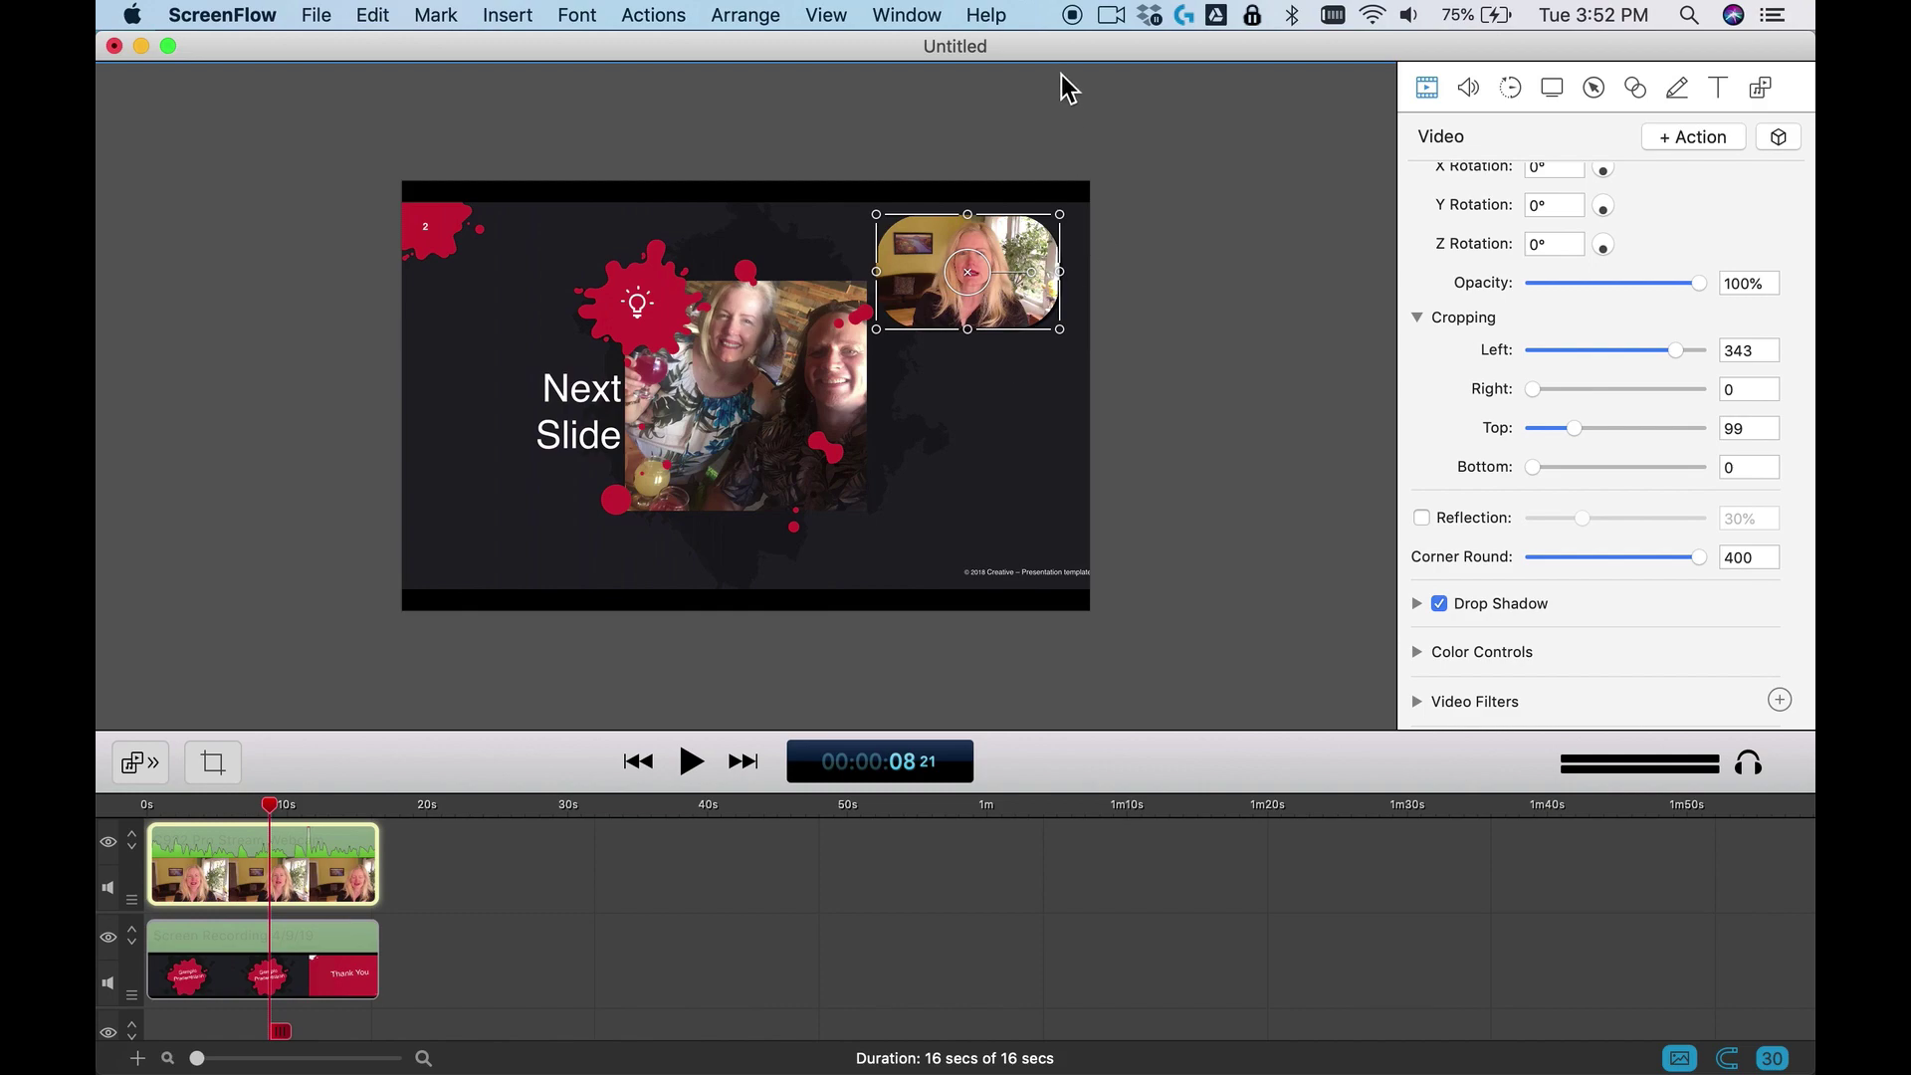
Save the project to the Desktop as 'kat'
click(332, 12)
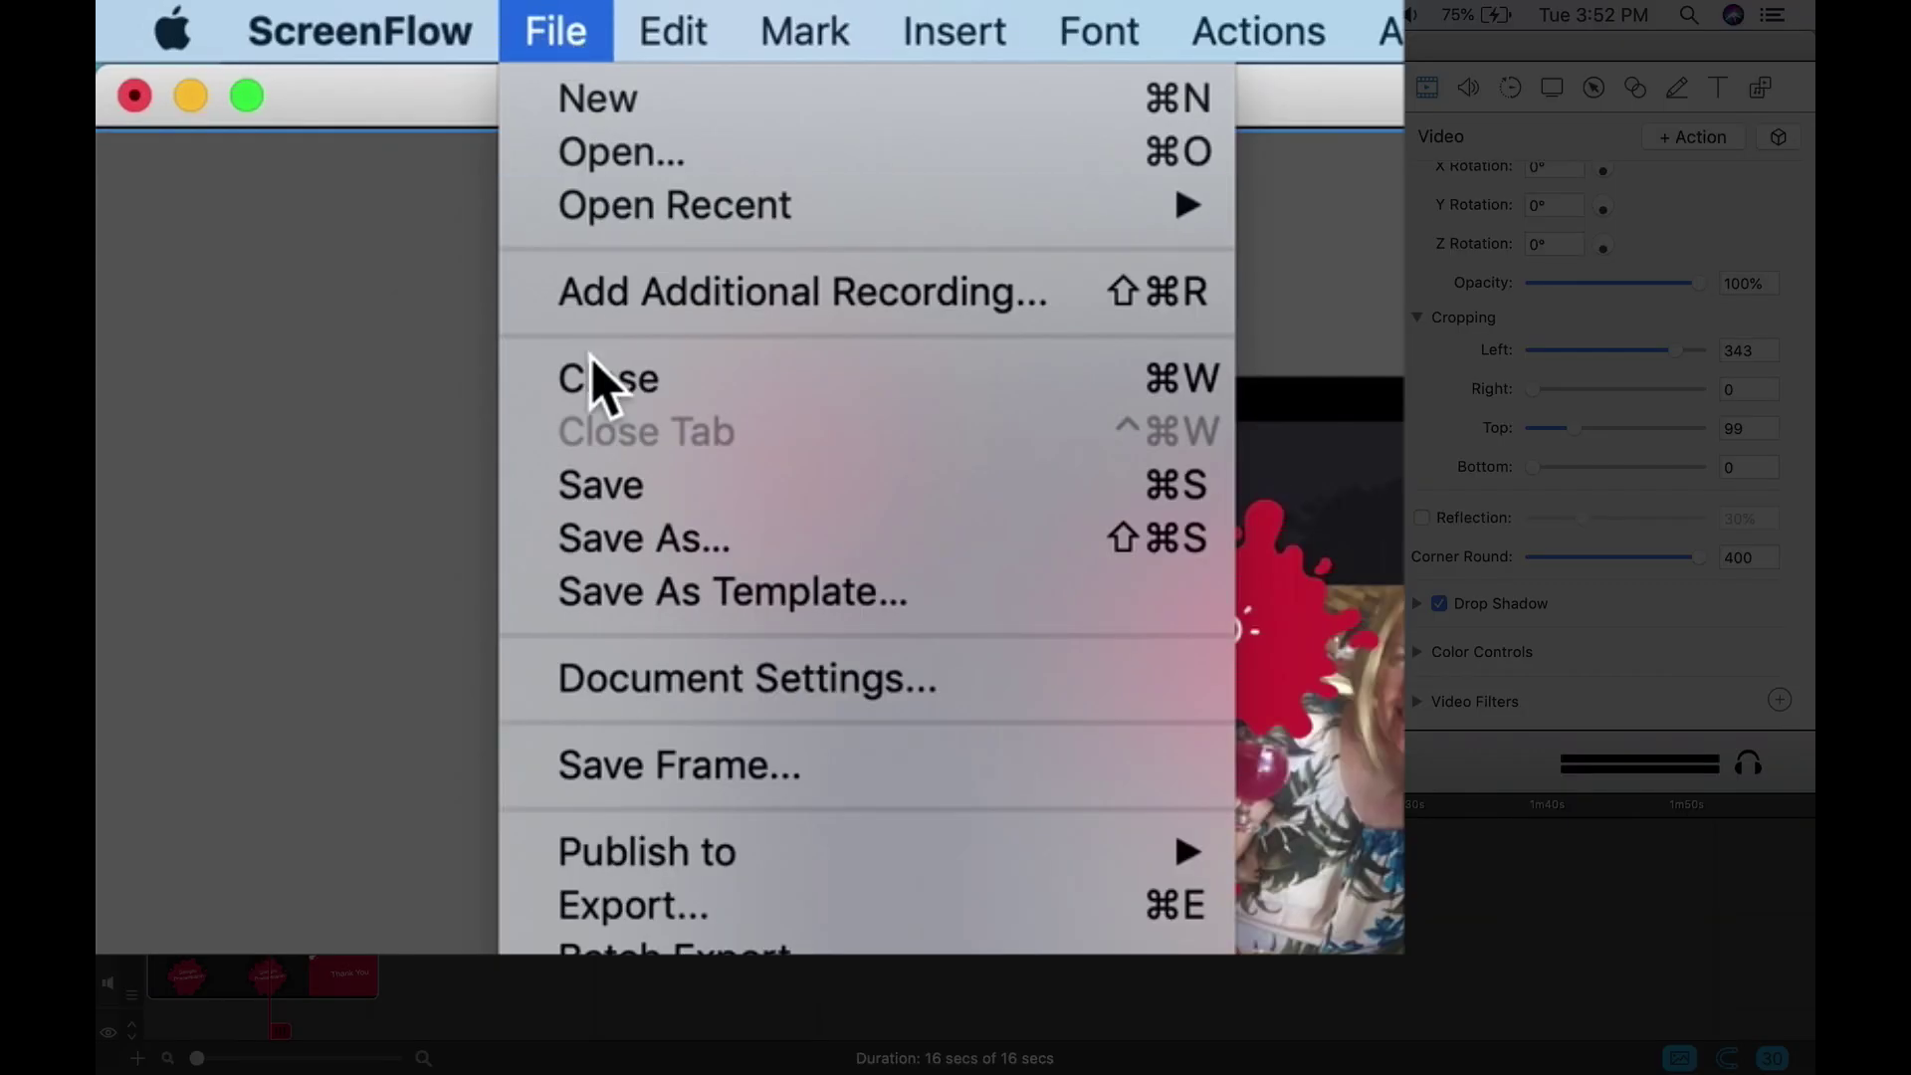
click(594, 488)
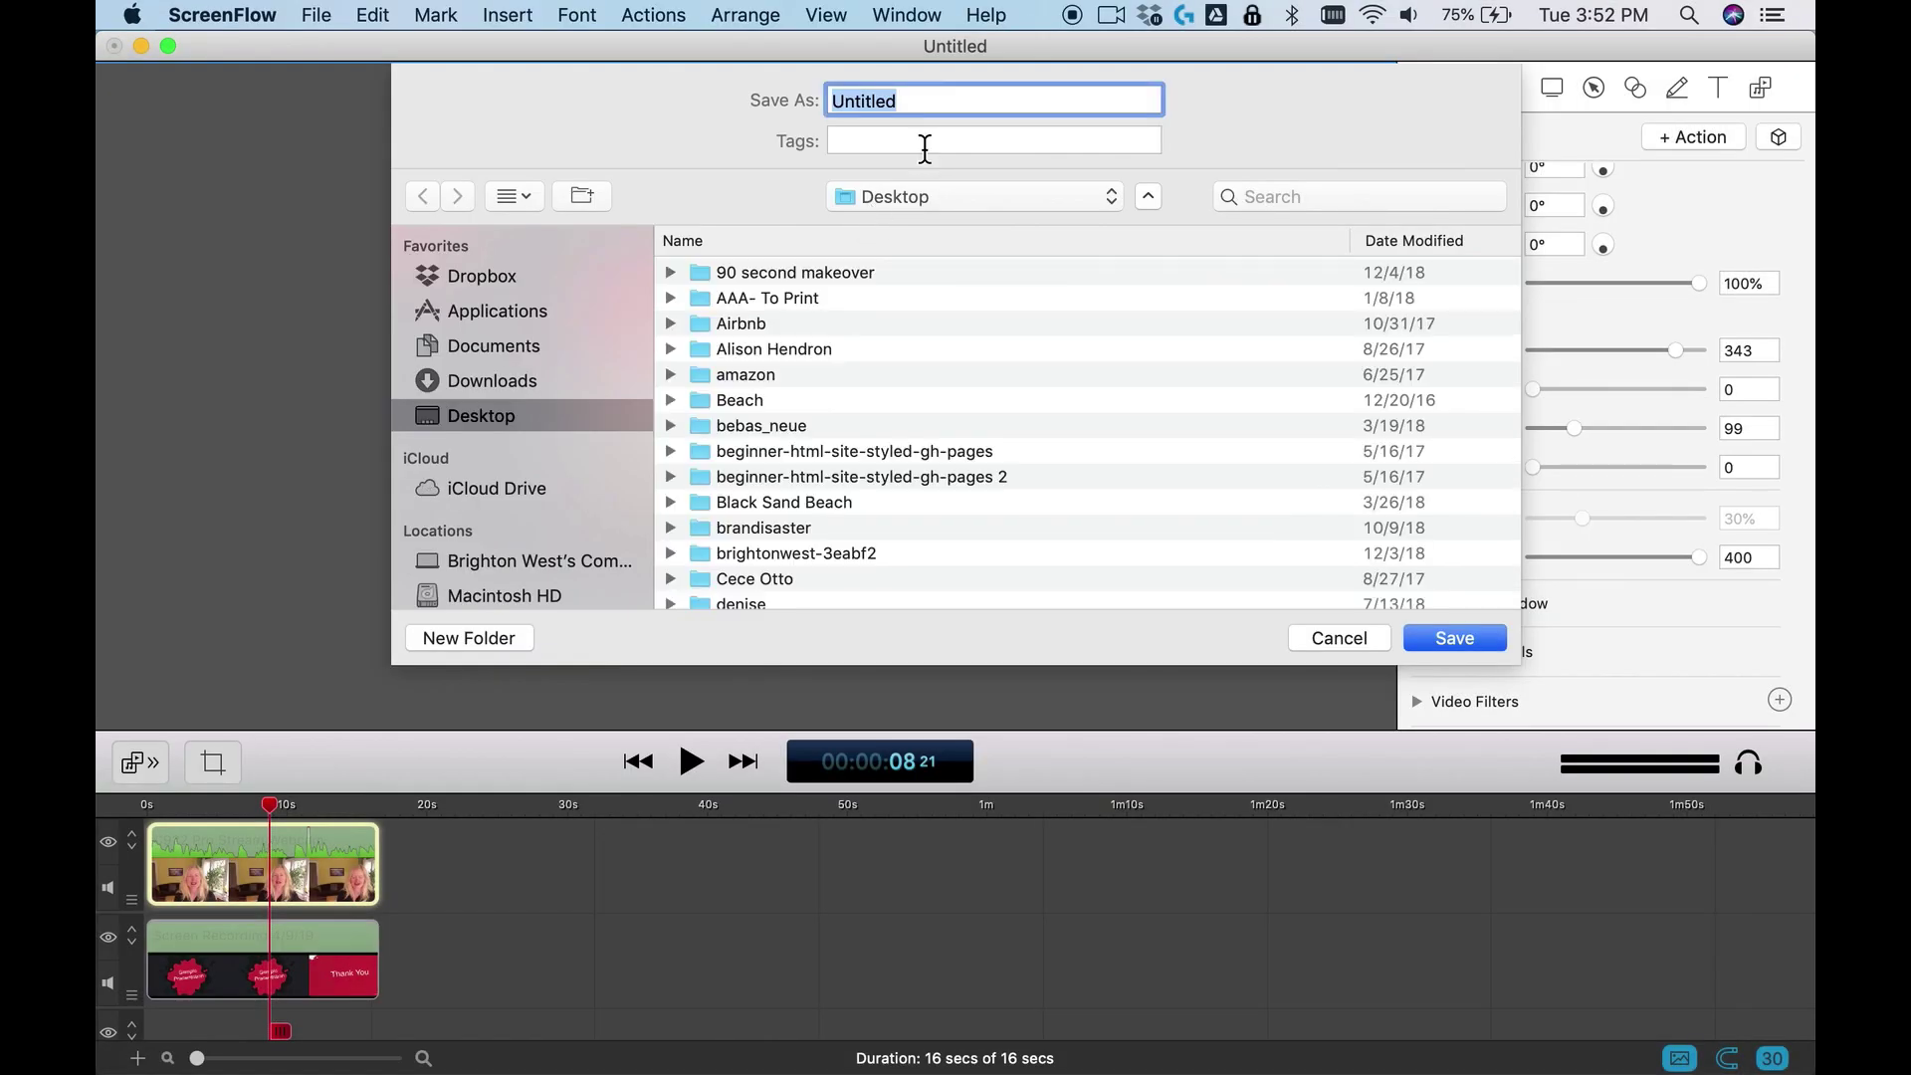
text(kat)
key(Return)
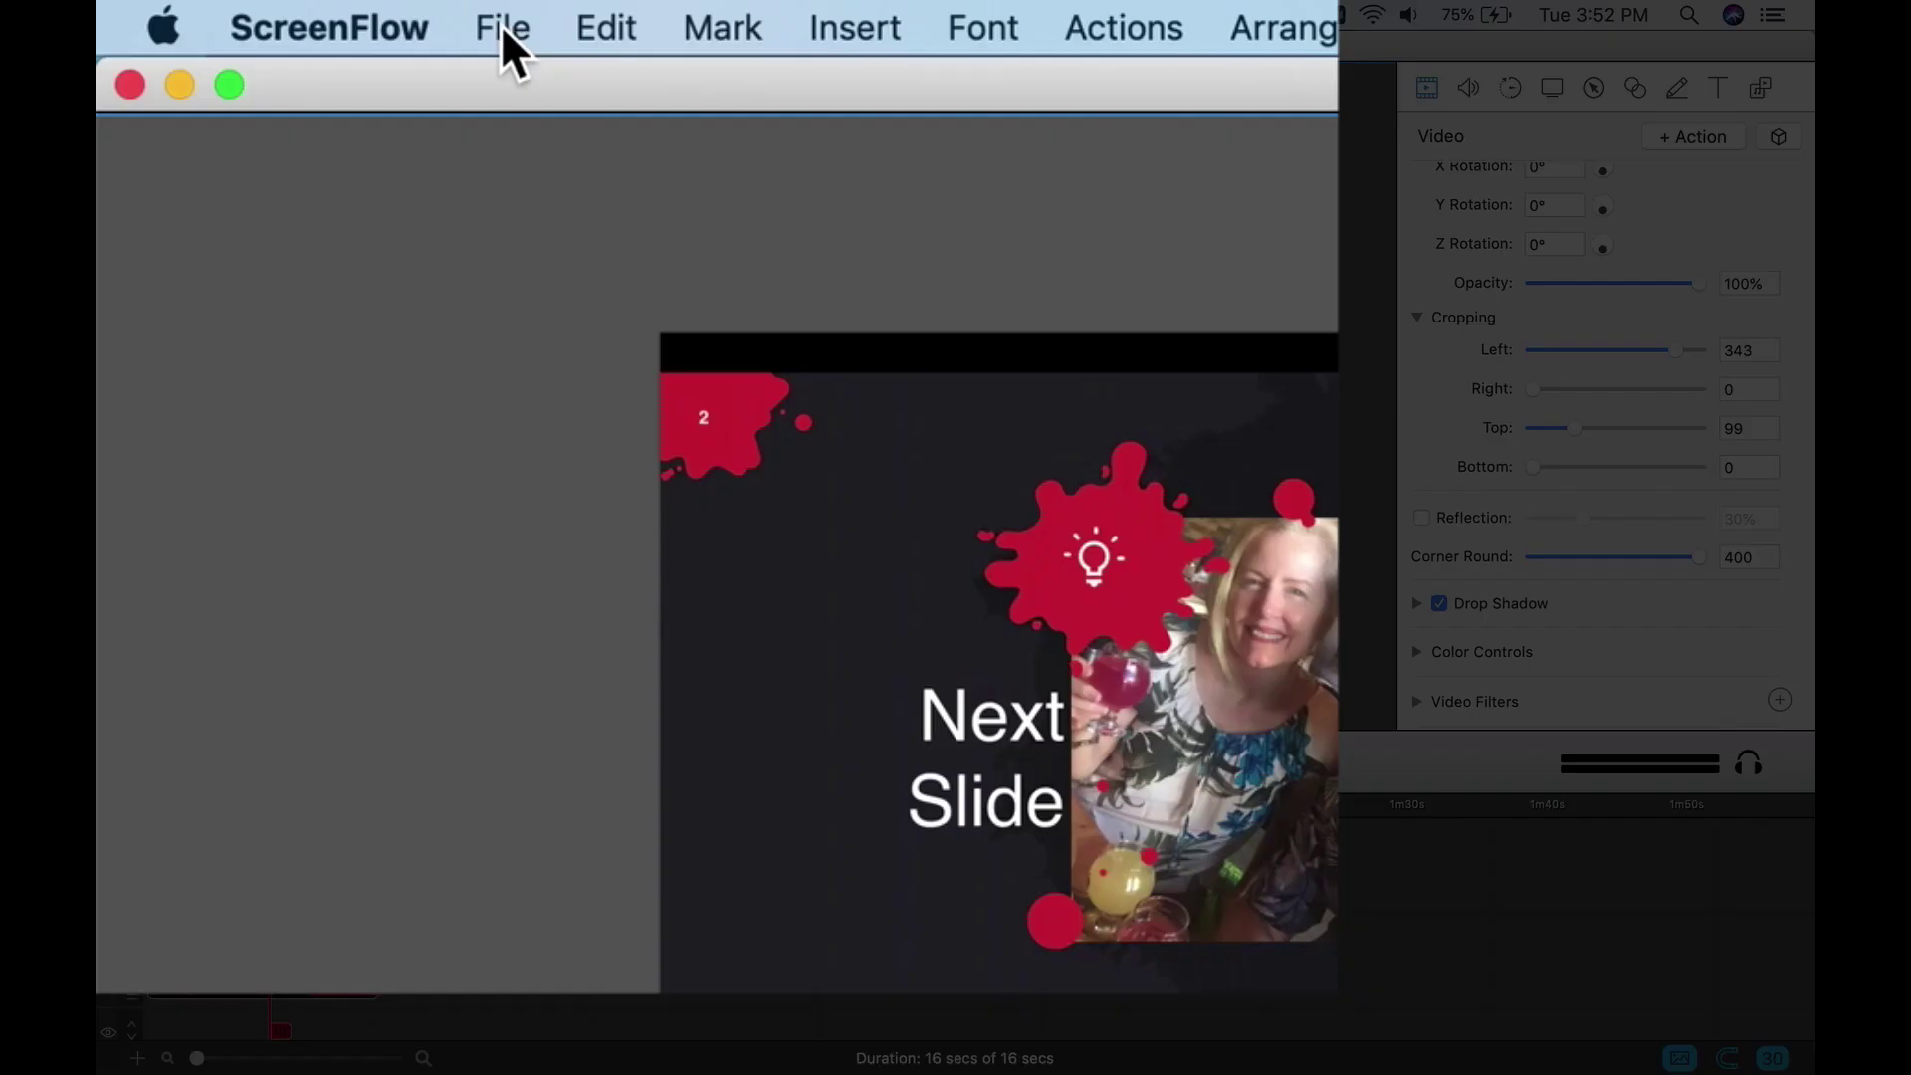
Export the project to the Desktop as kat-movie.mp4 at 1920 x 1080 with Automatic settings
click(317, 15)
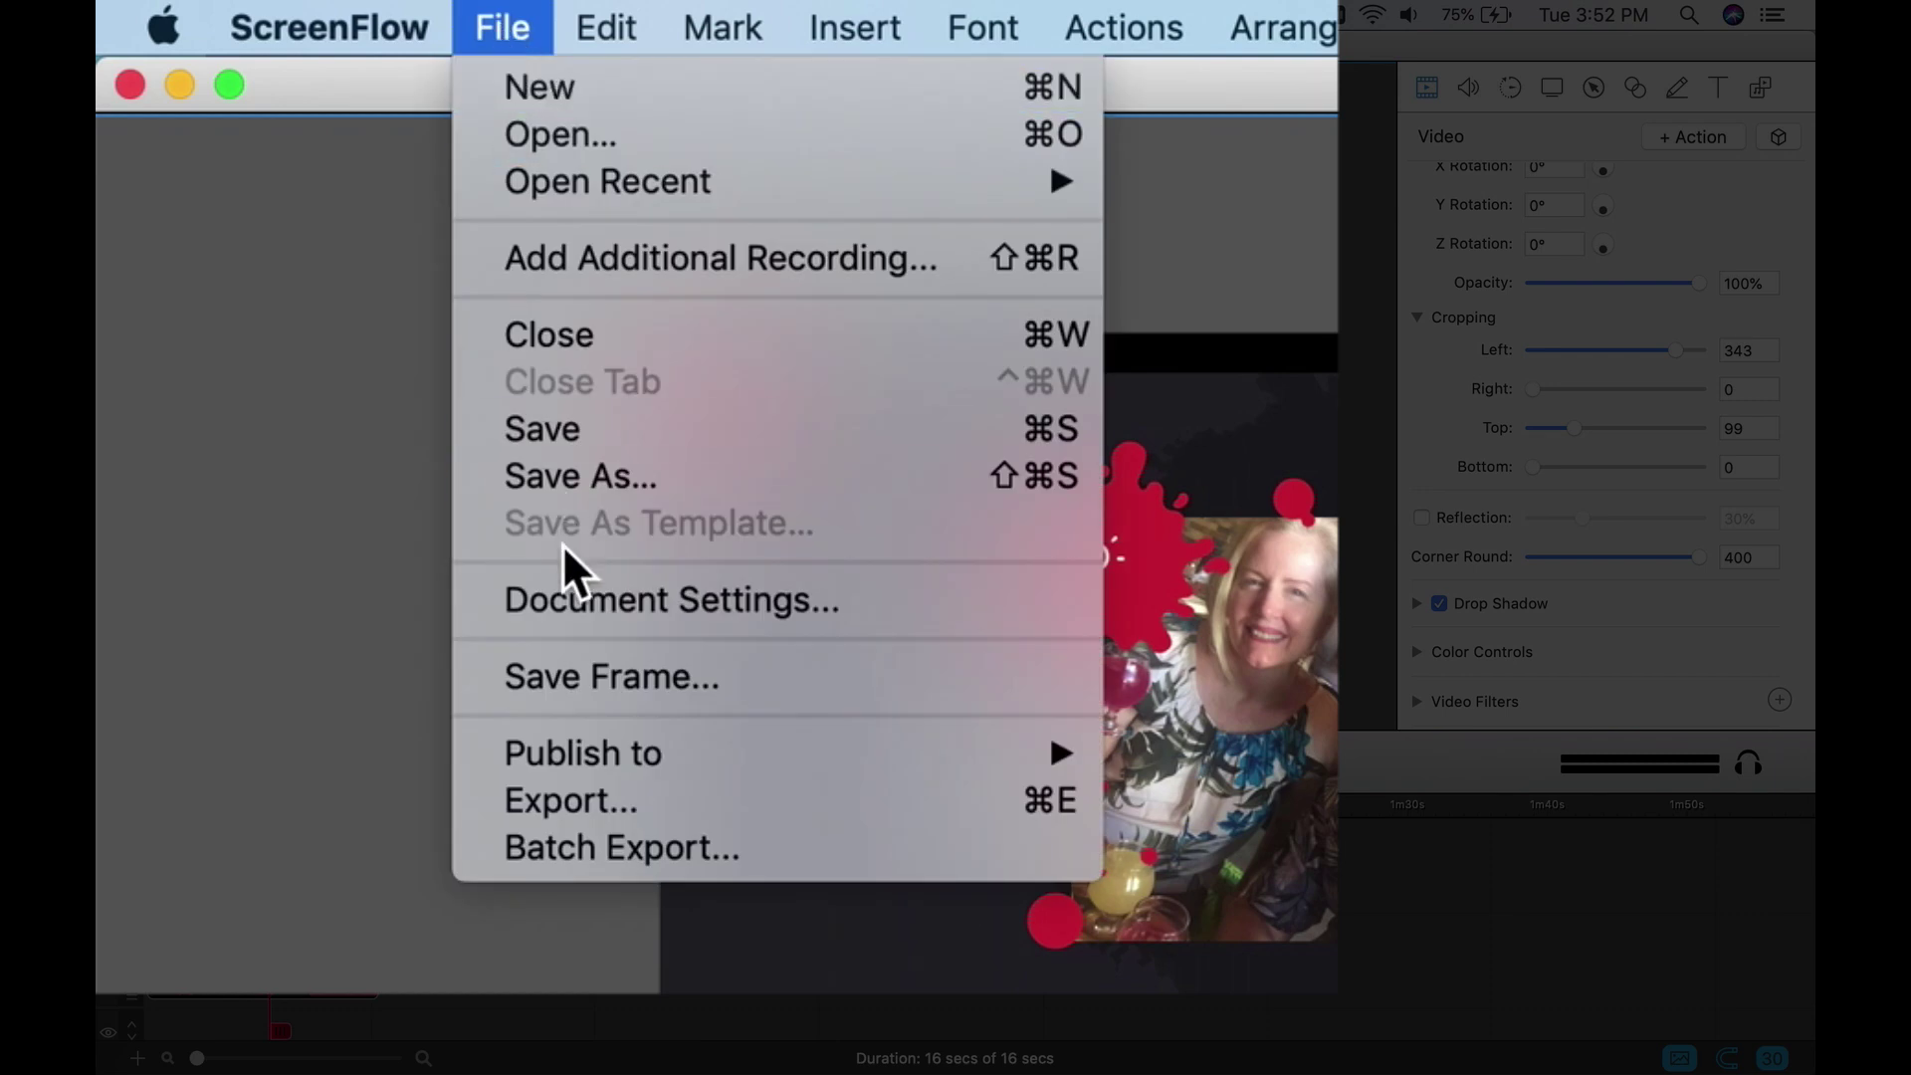
click(539, 802)
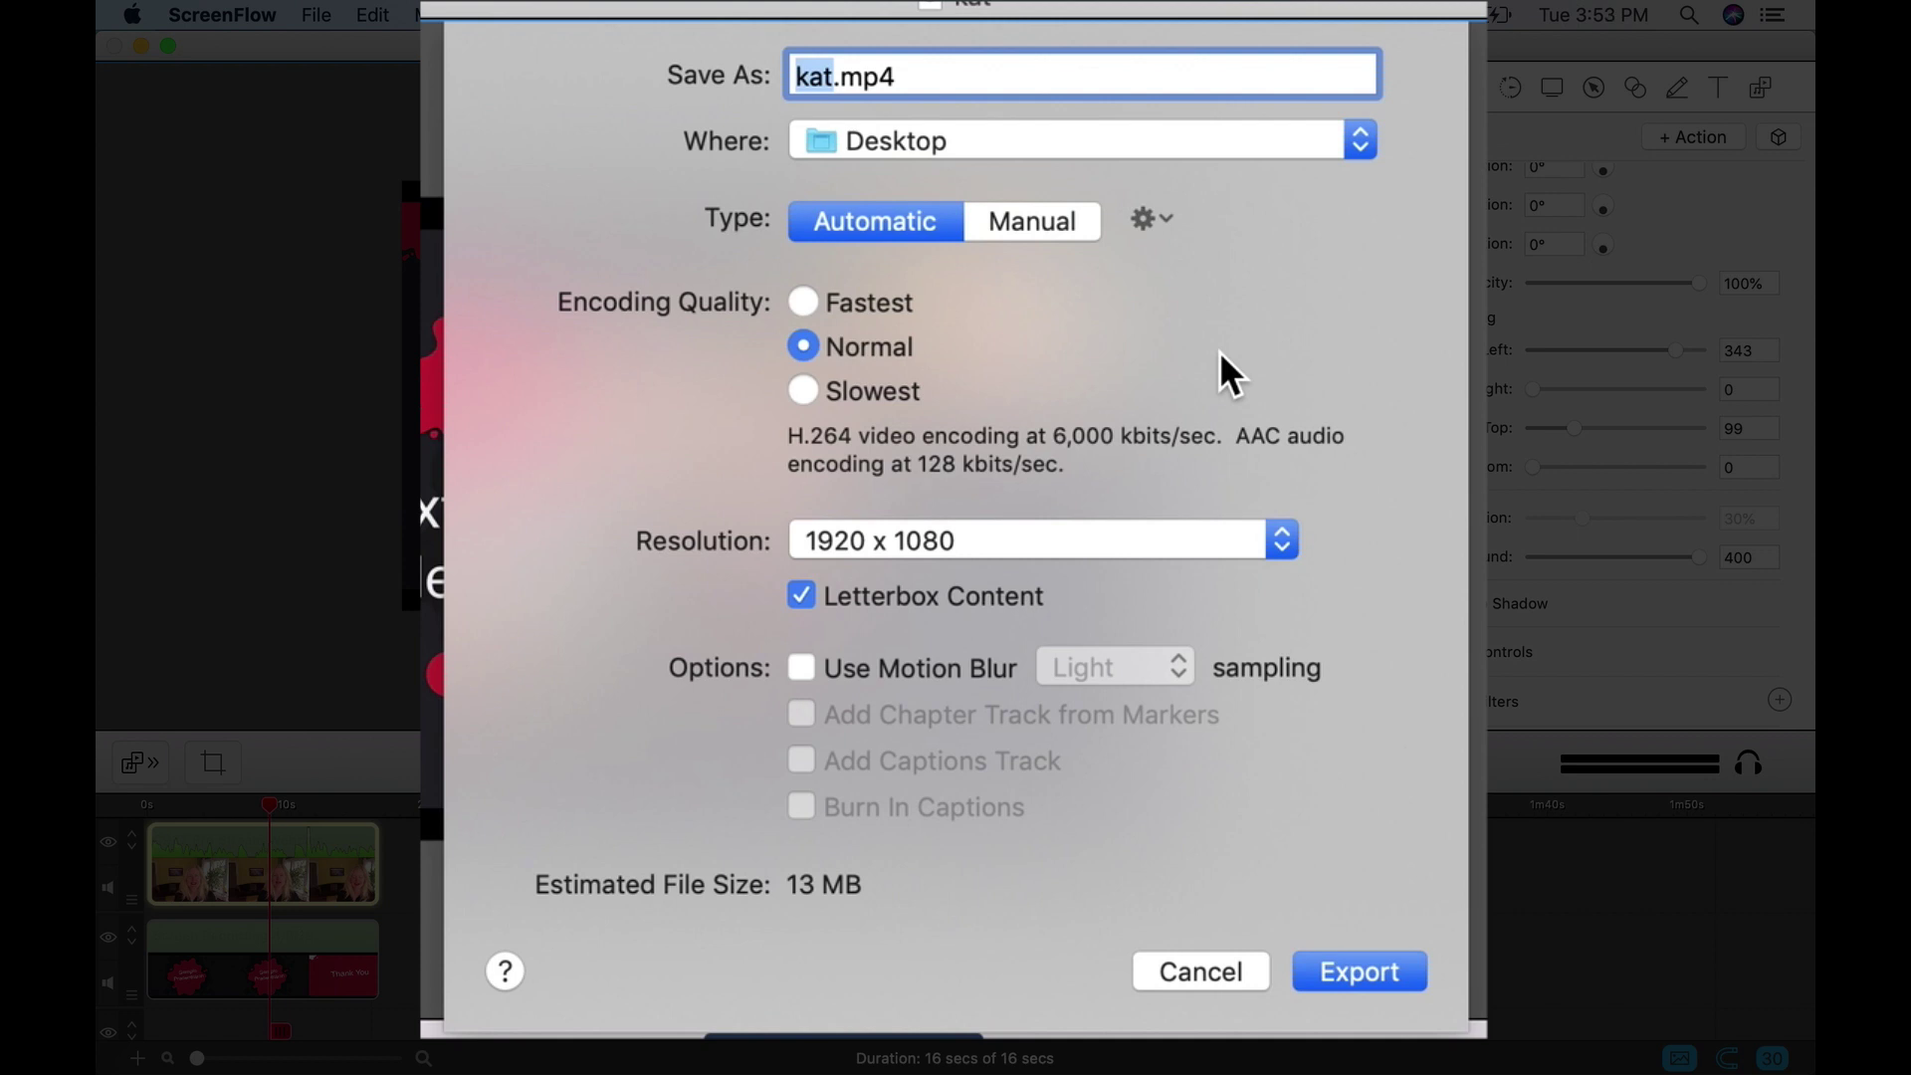
click(834, 85)
text(-moview)
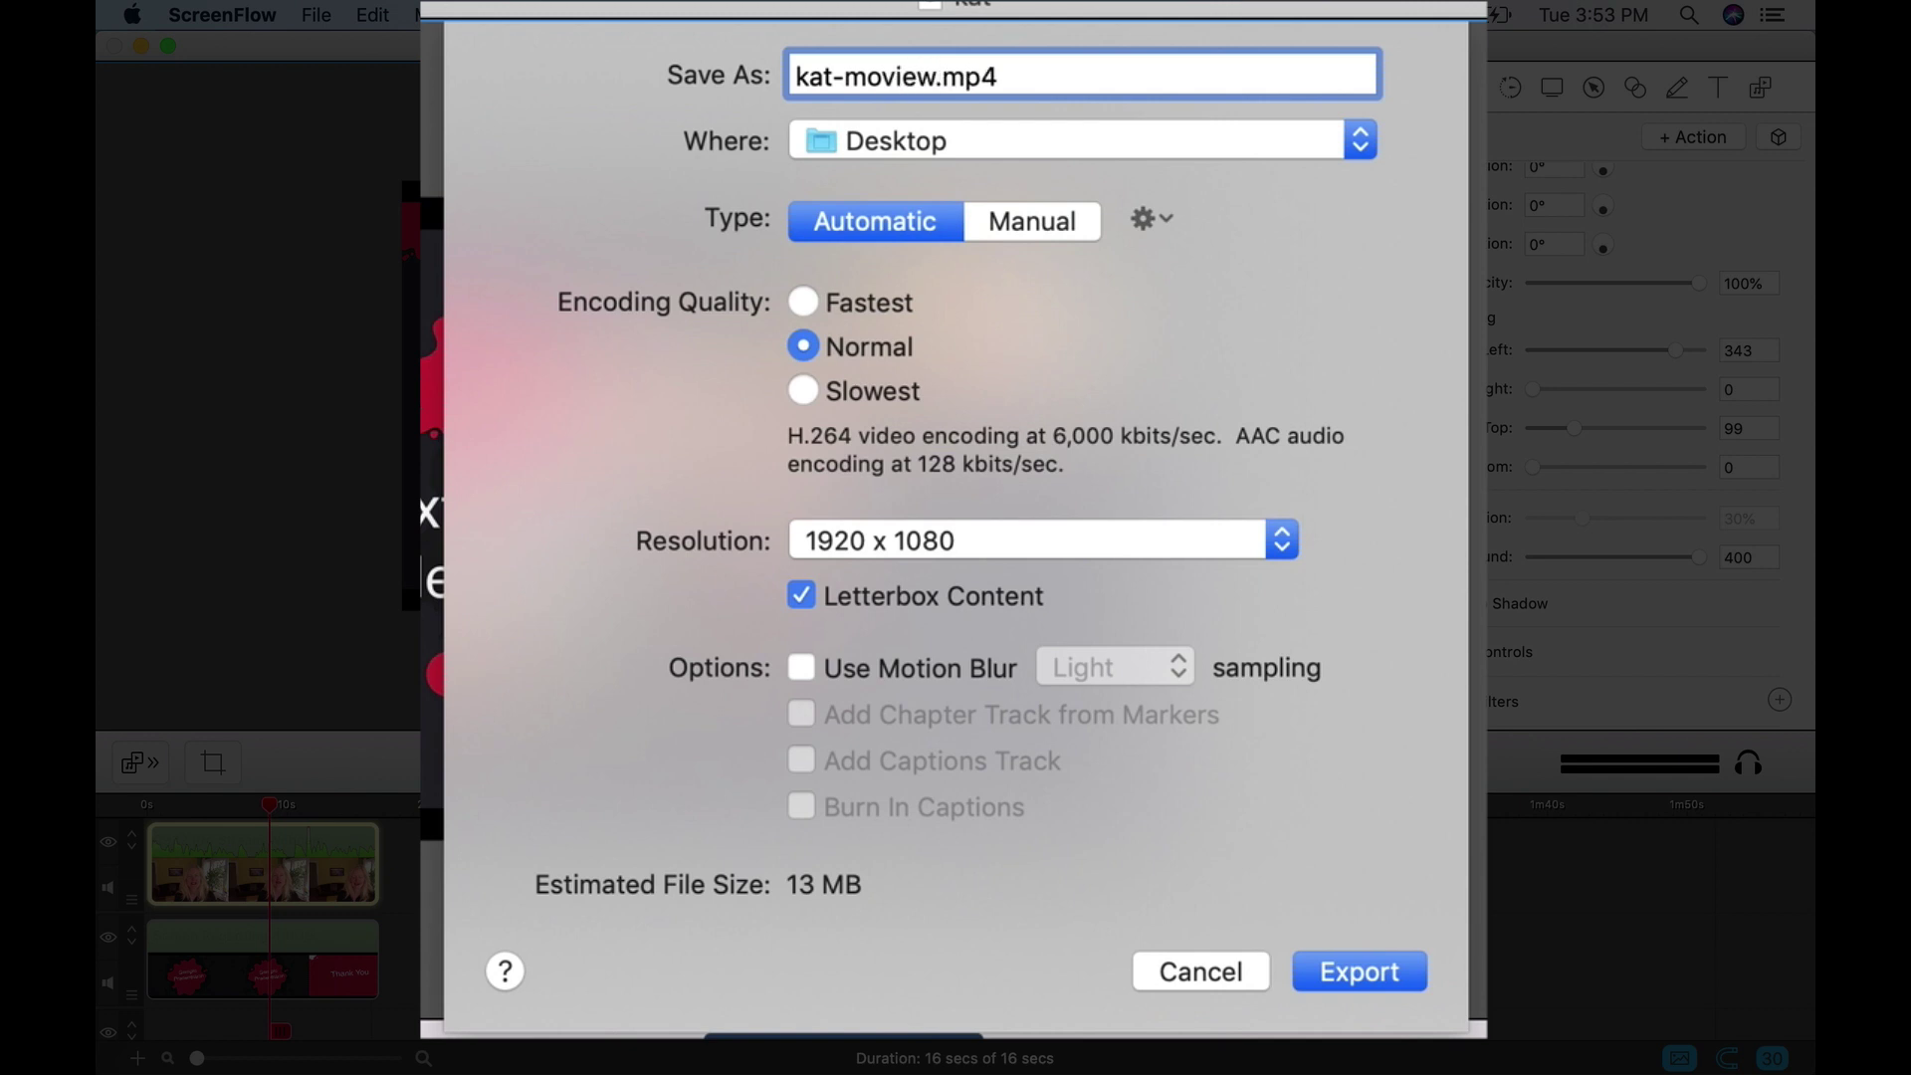
key(BackSpace)
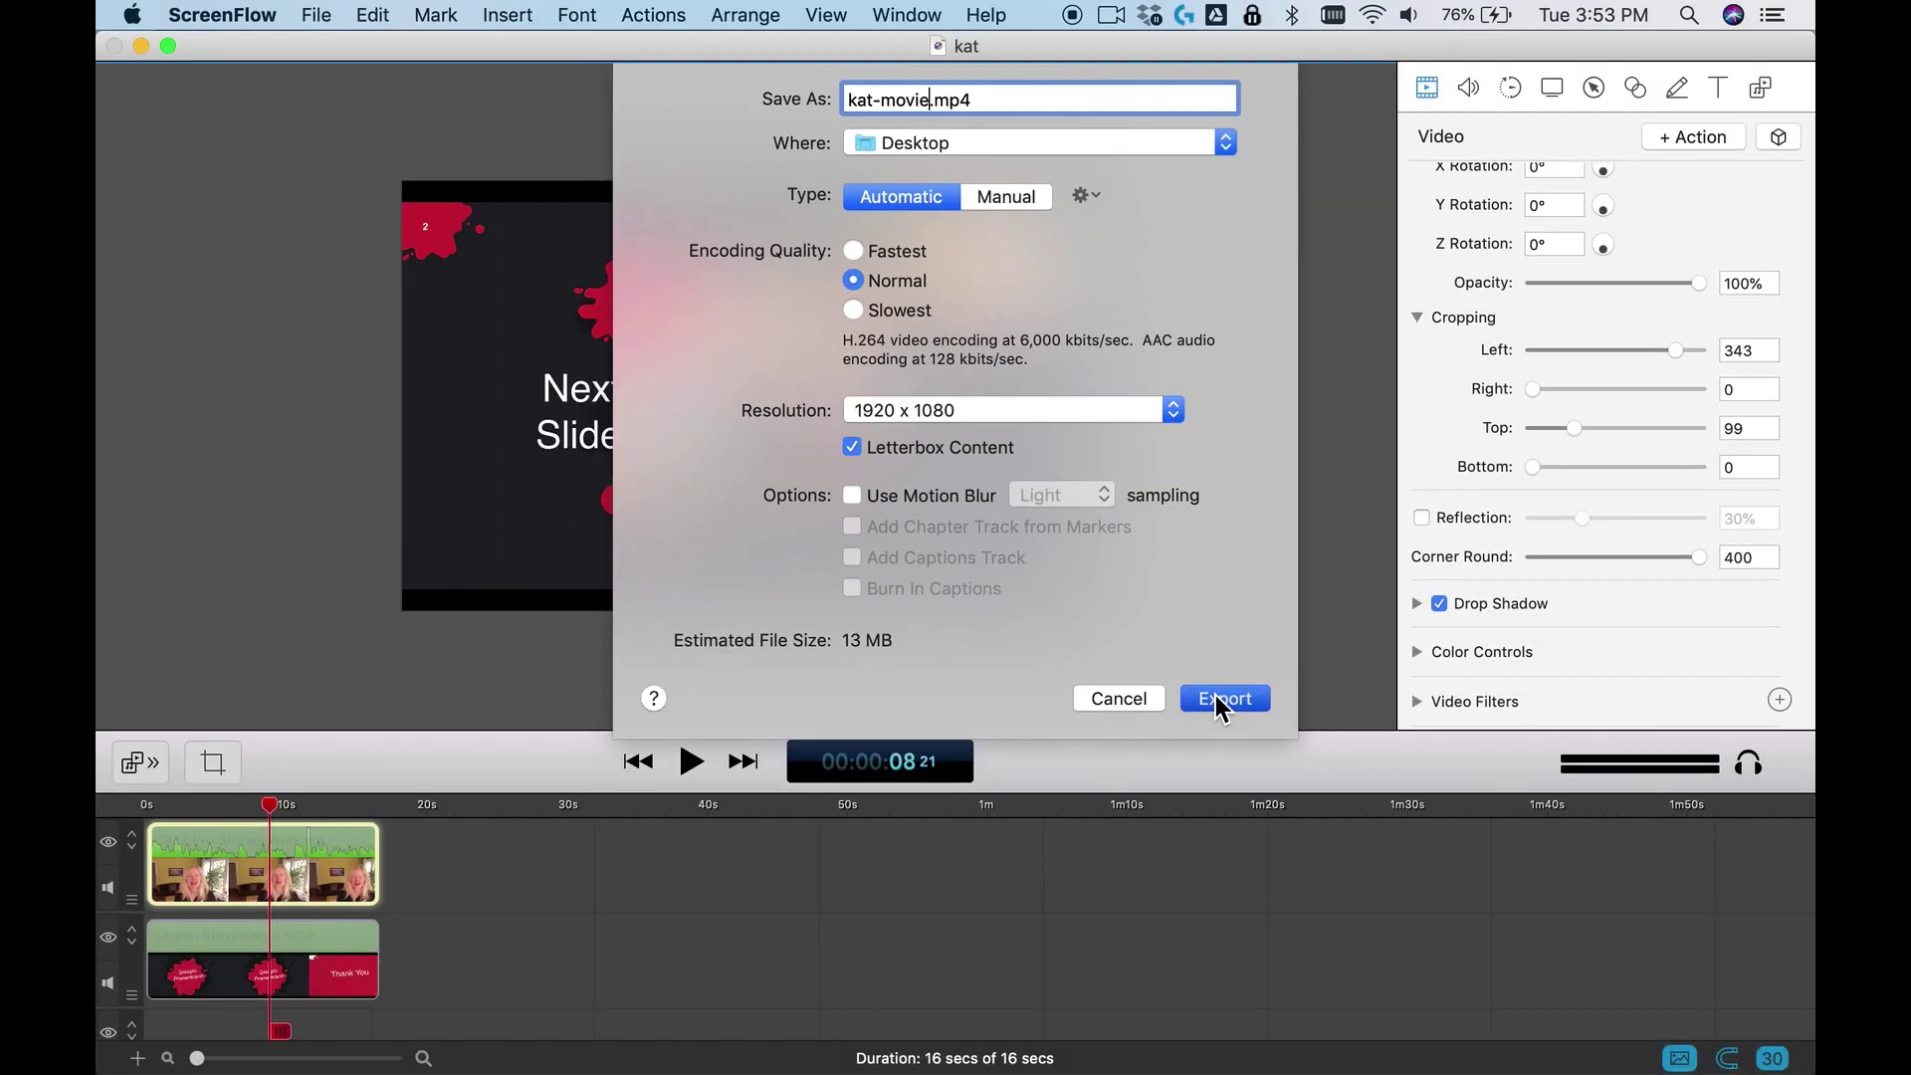
click(1215, 699)
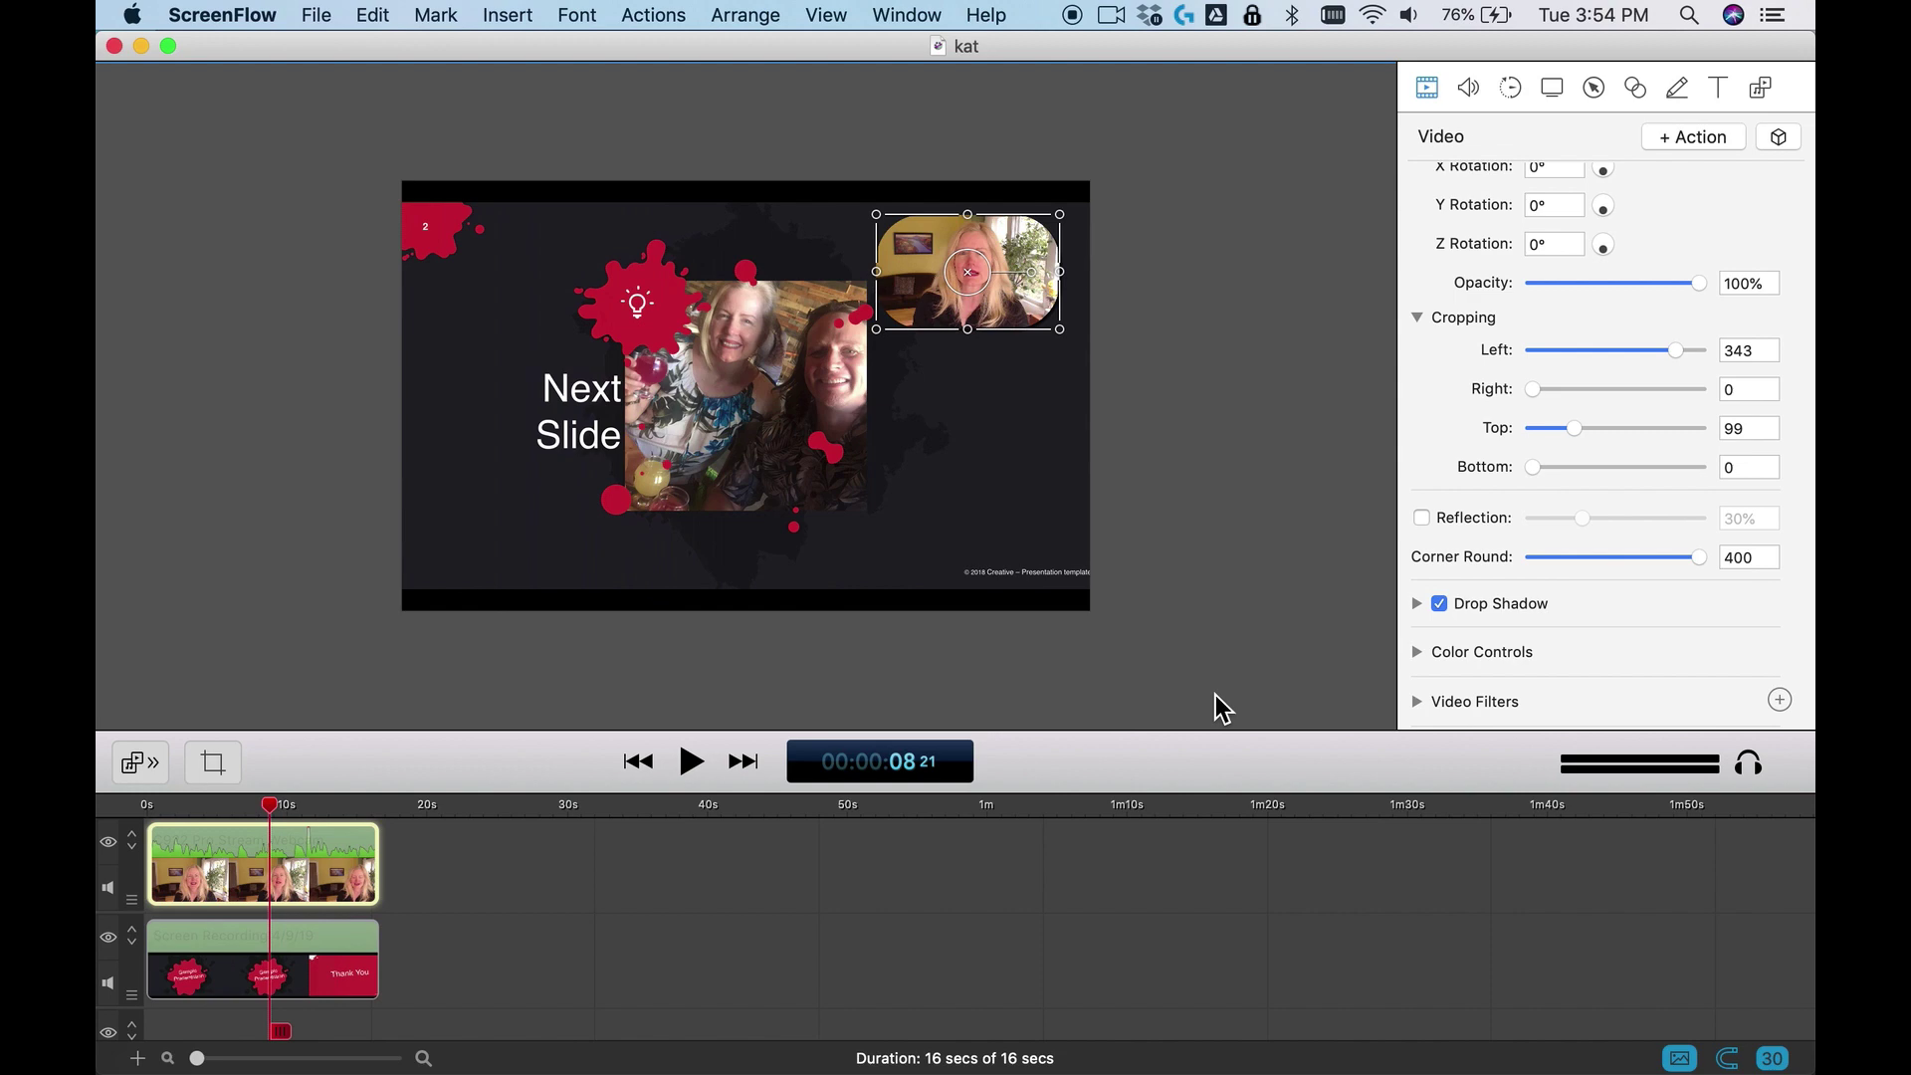
In Finder, sort the Desktop by Date Modified and bring up the actions for kat-movie.mp4
key(super+Tab)
key(super+Tab)
key(super+Tab)
key(super+Tab)
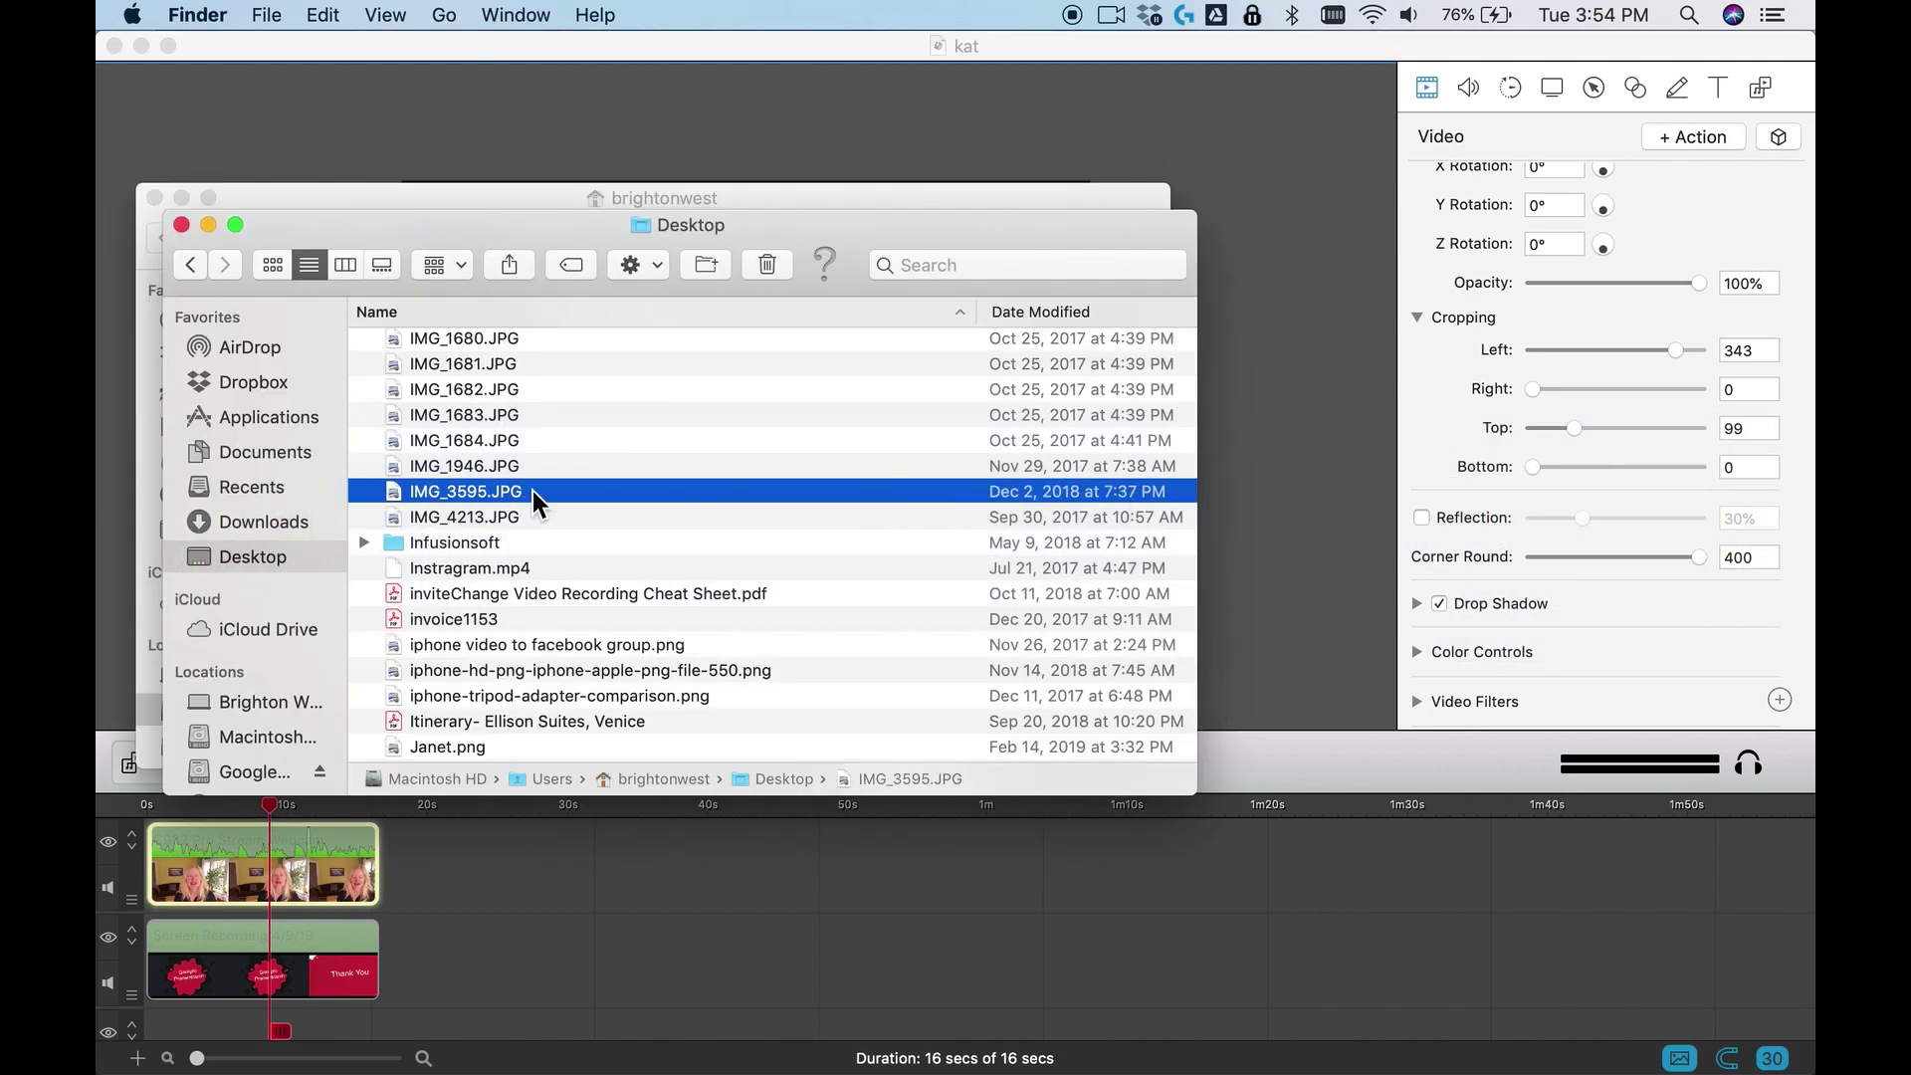
click(1055, 315)
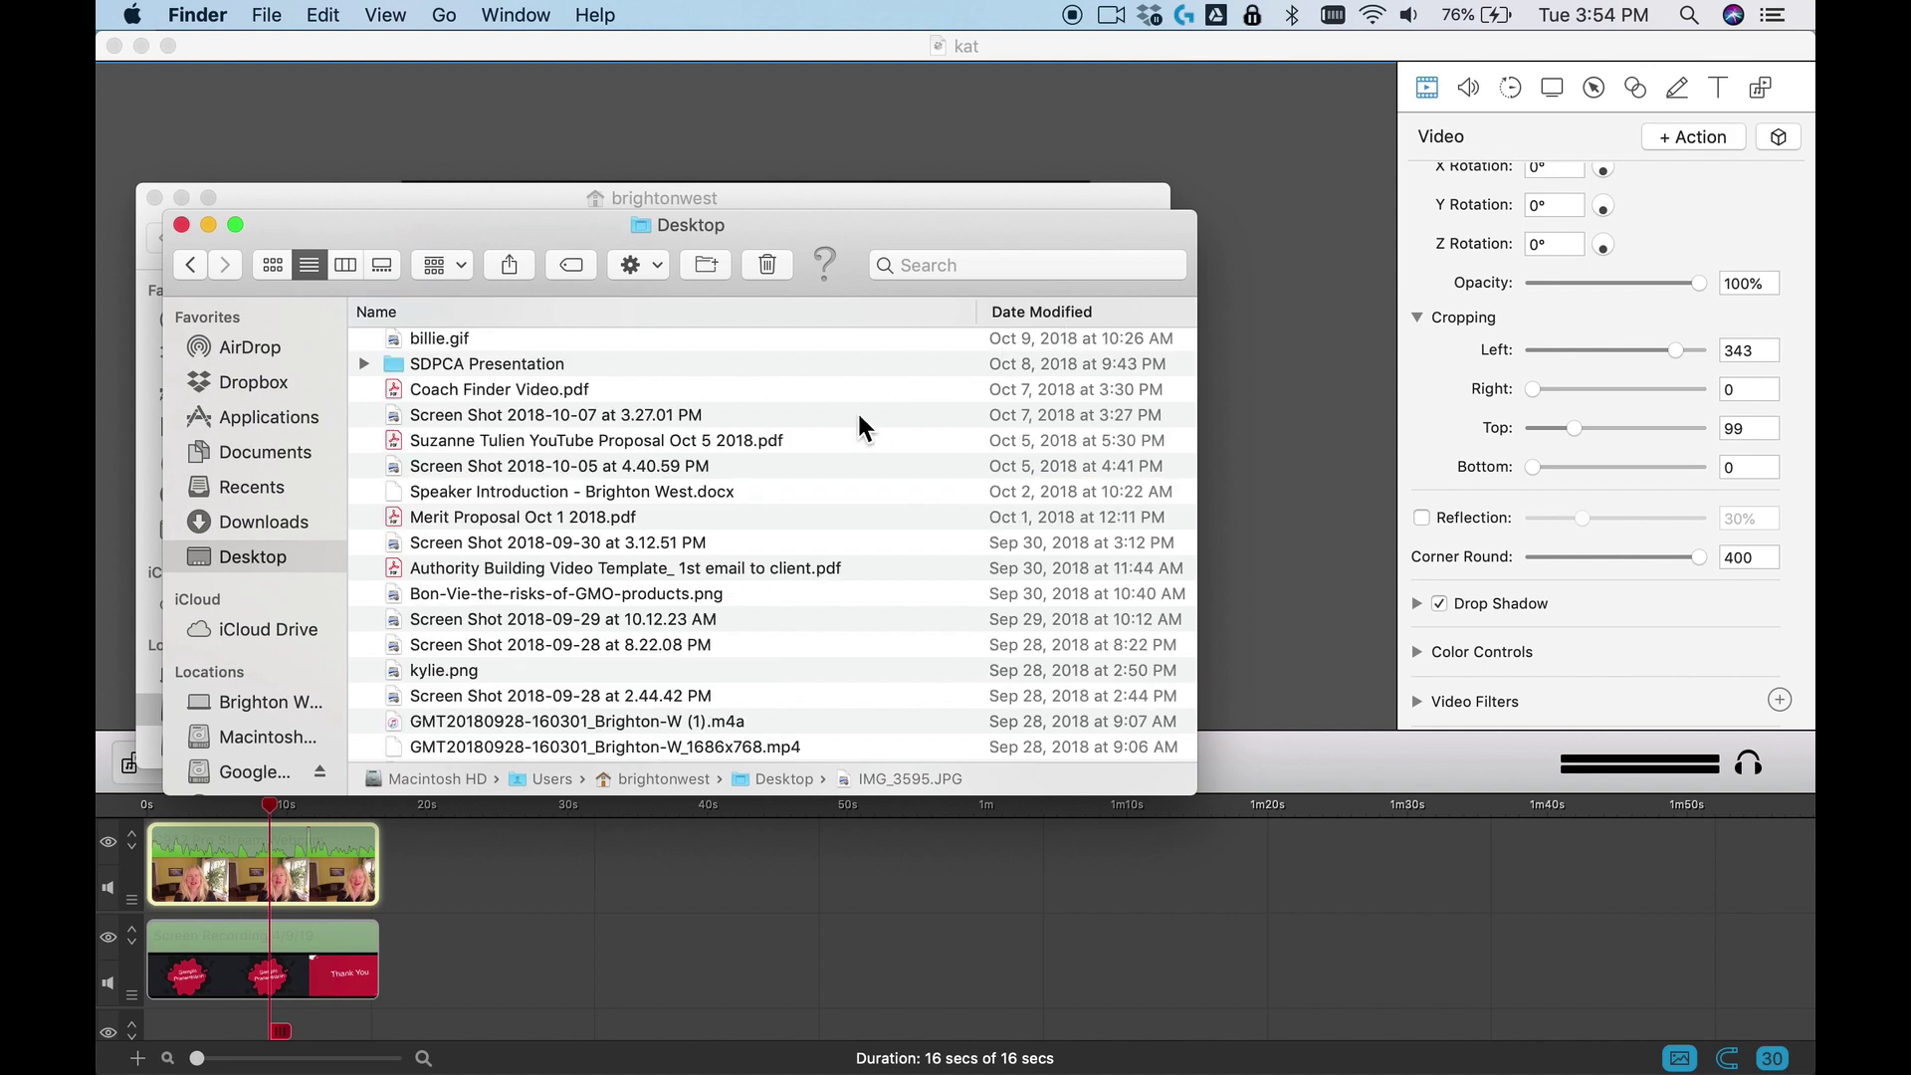
scroll(856, 410, down, 10)
scroll(856, 409, up, 15)
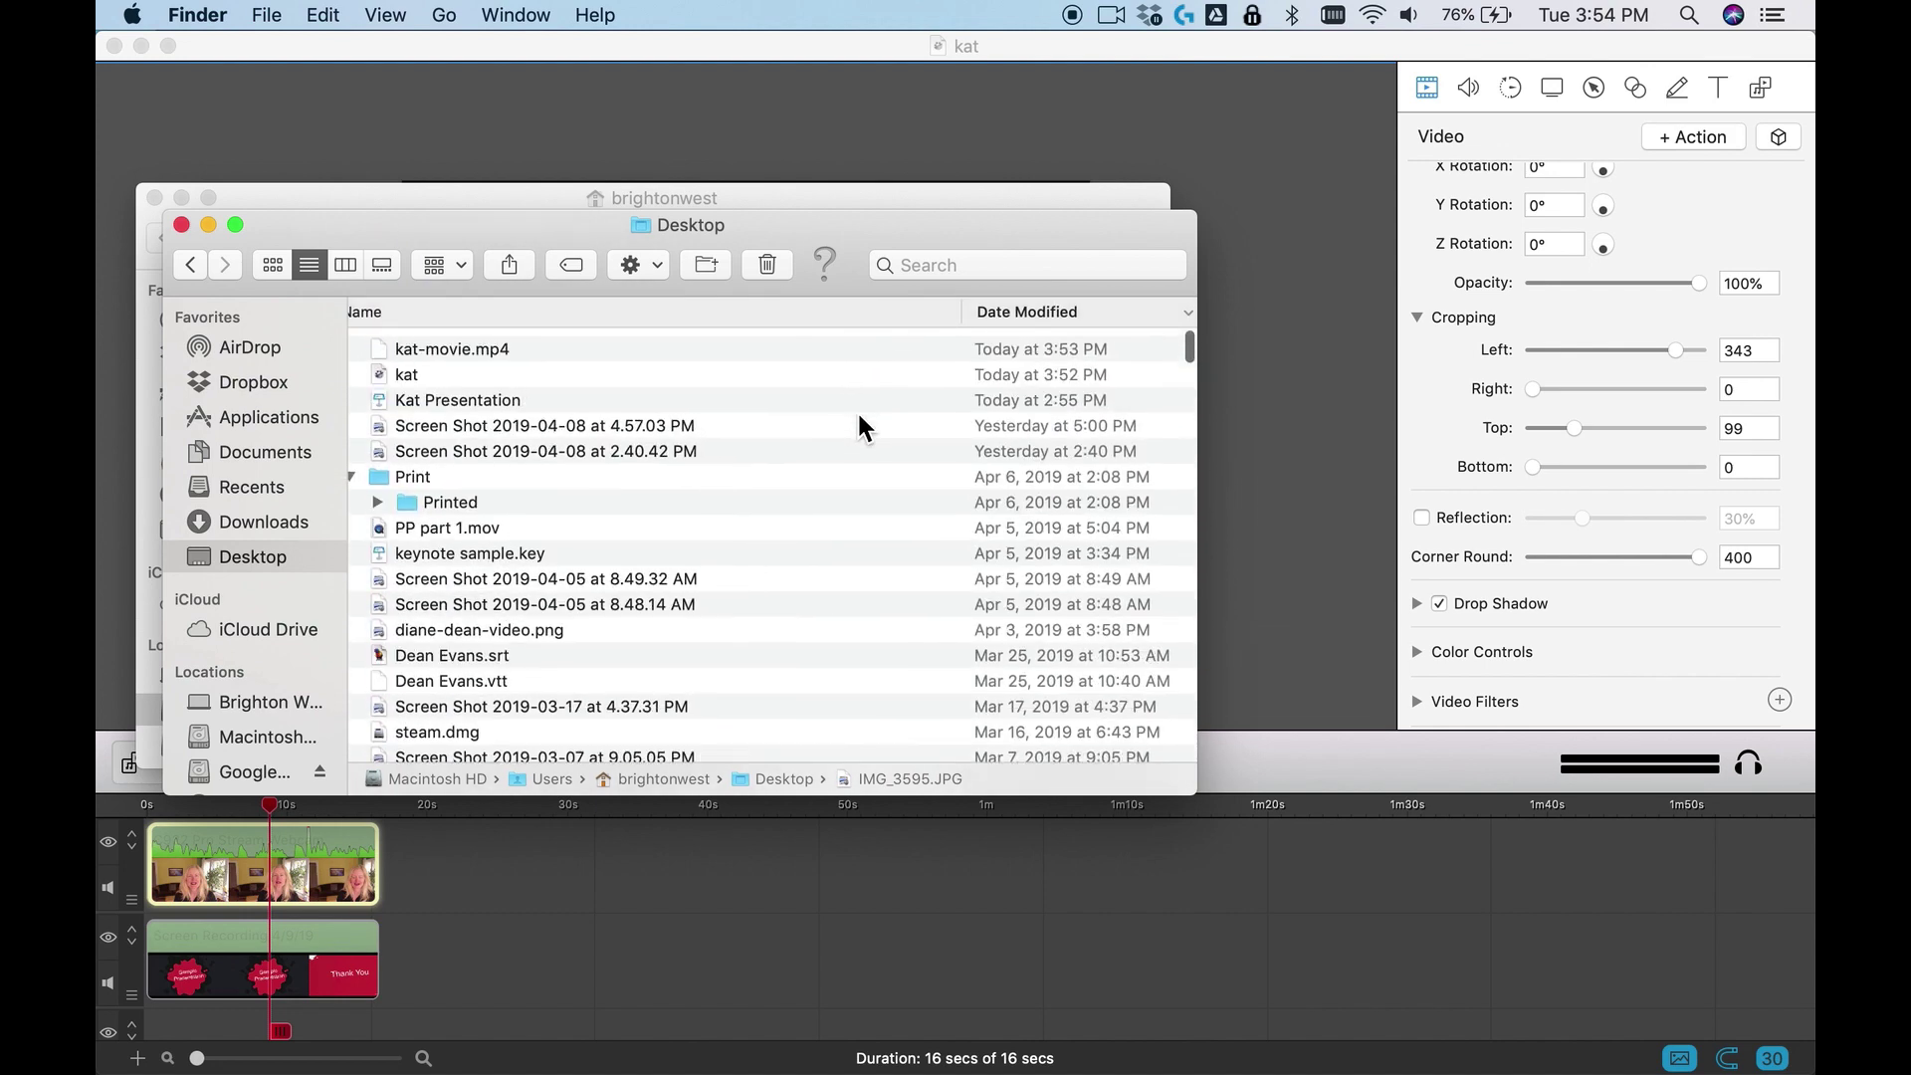
click(397, 343)
right_click(394, 348)
Open kat-movie.mp4 with QuickTime Player, play it, and pause at 00:09 on Next Slide
mouse_move(468, 391)
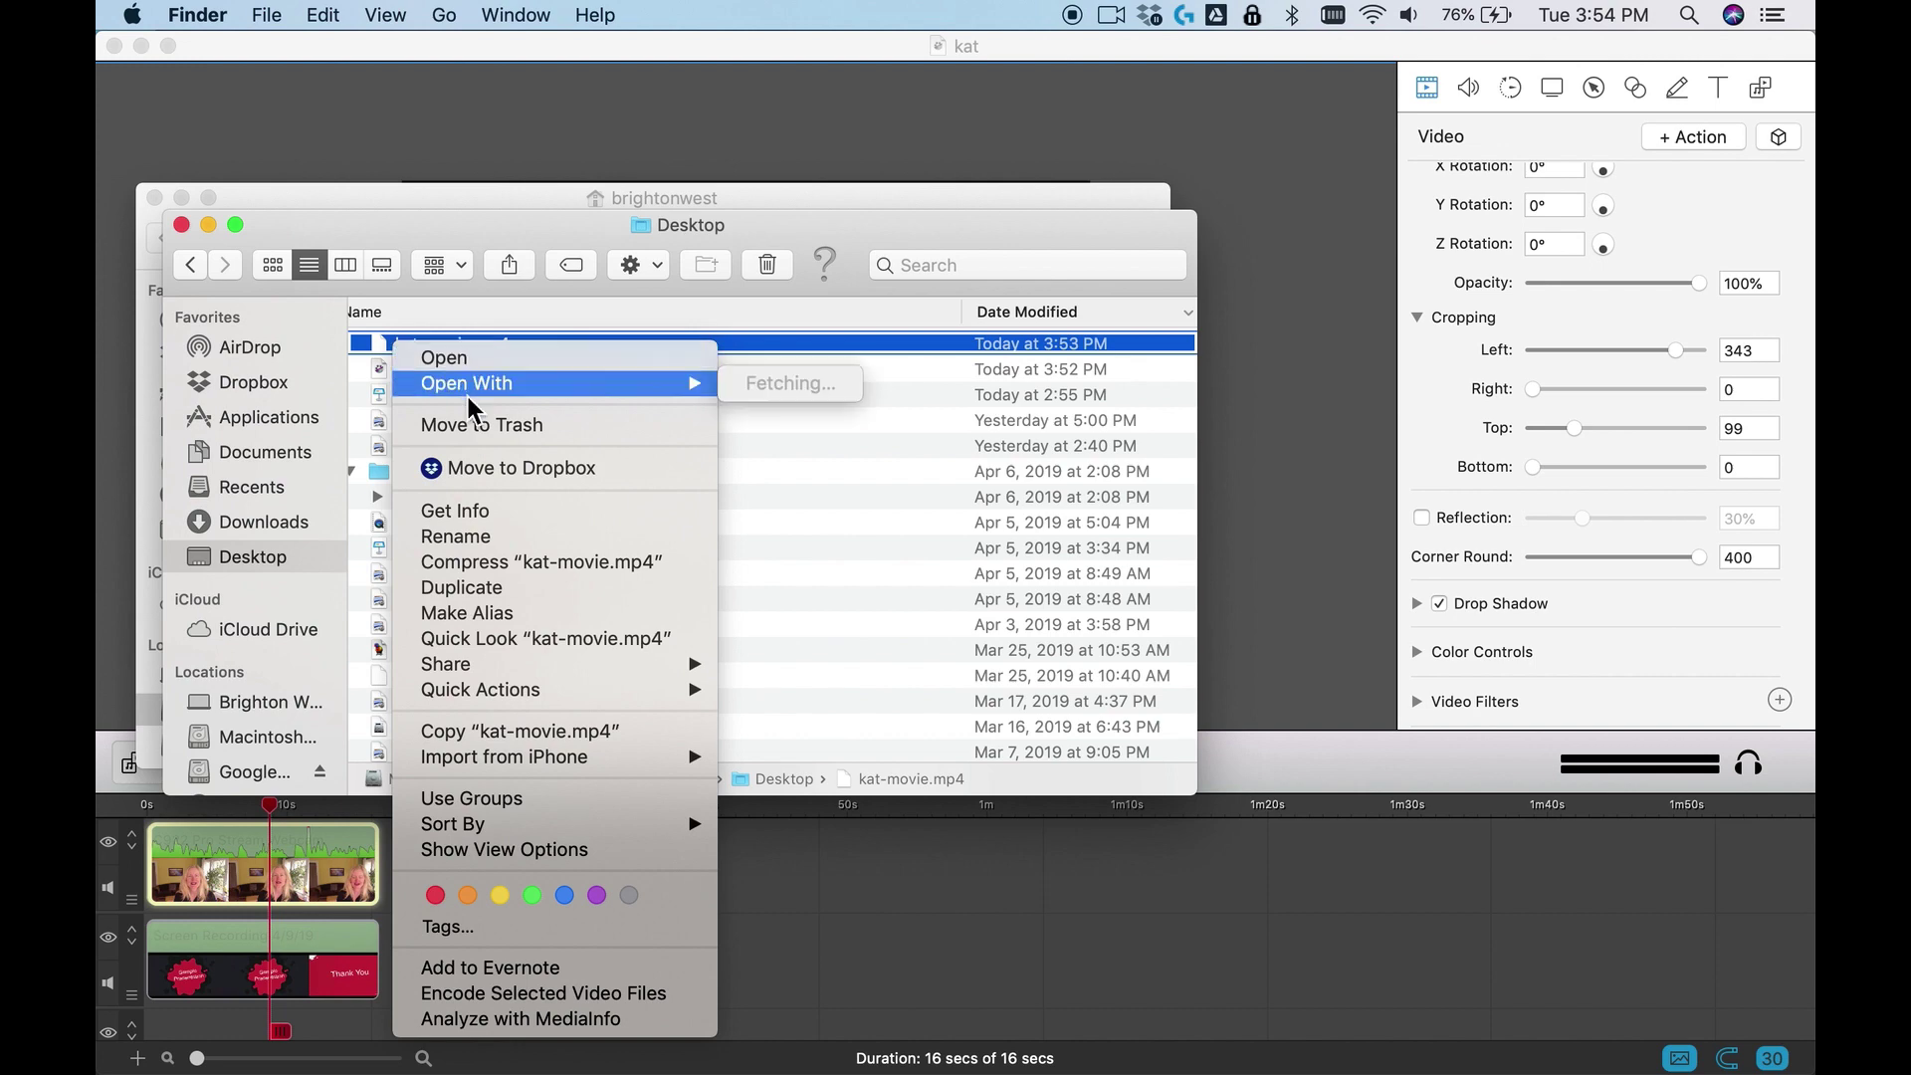
click(808, 385)
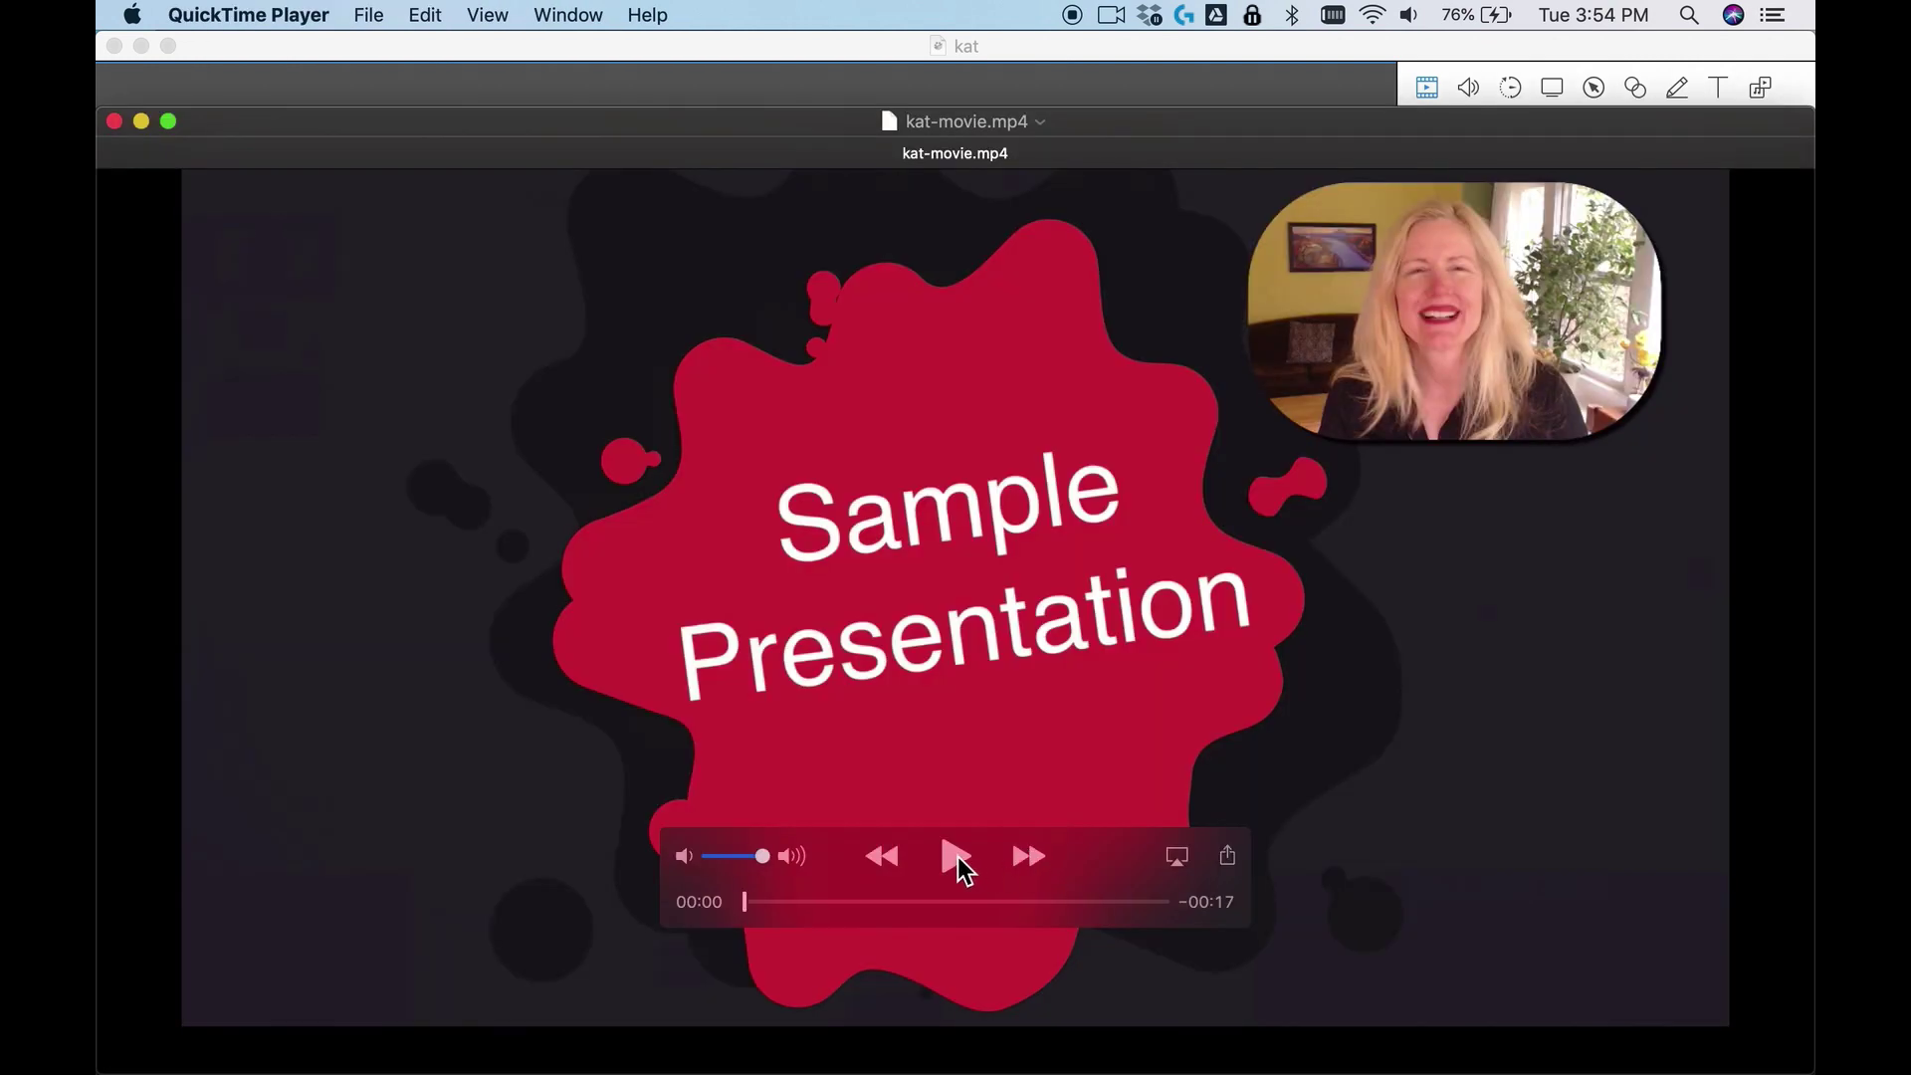
click(958, 858)
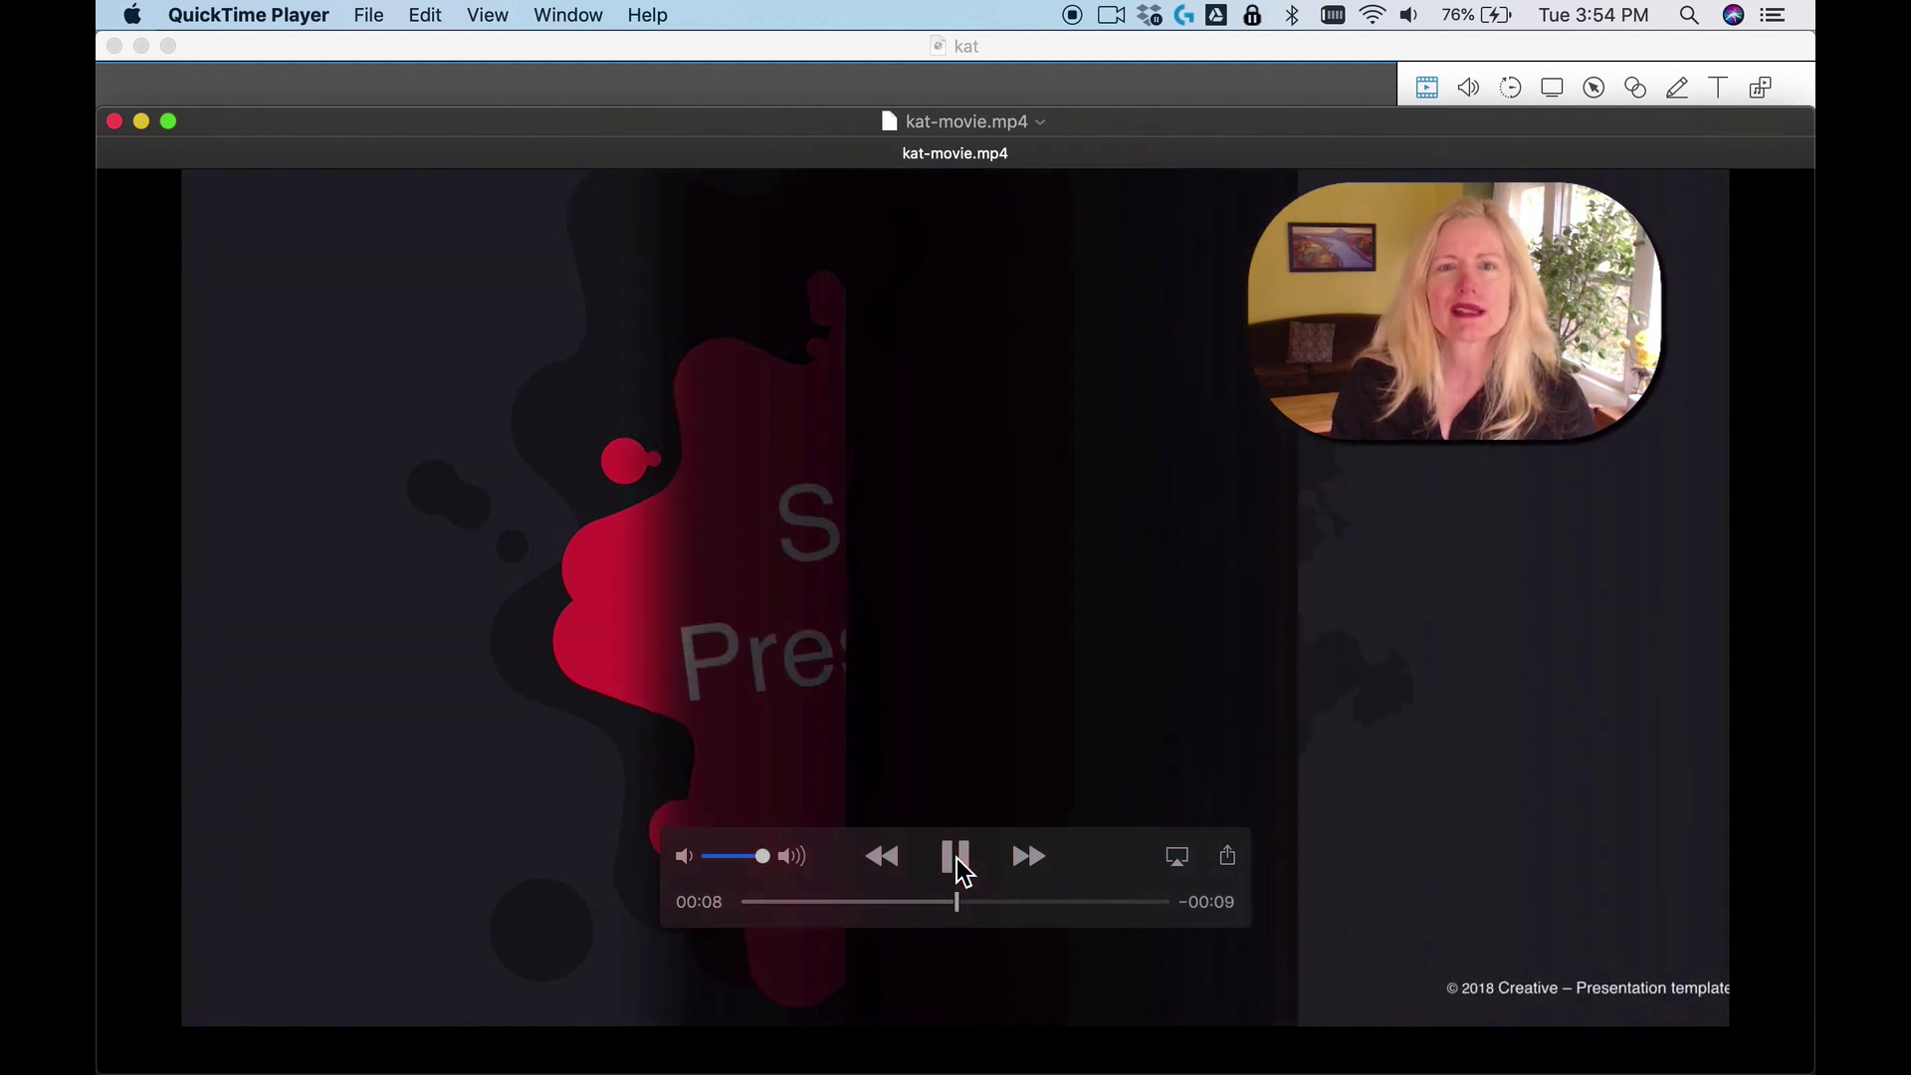
click(957, 858)
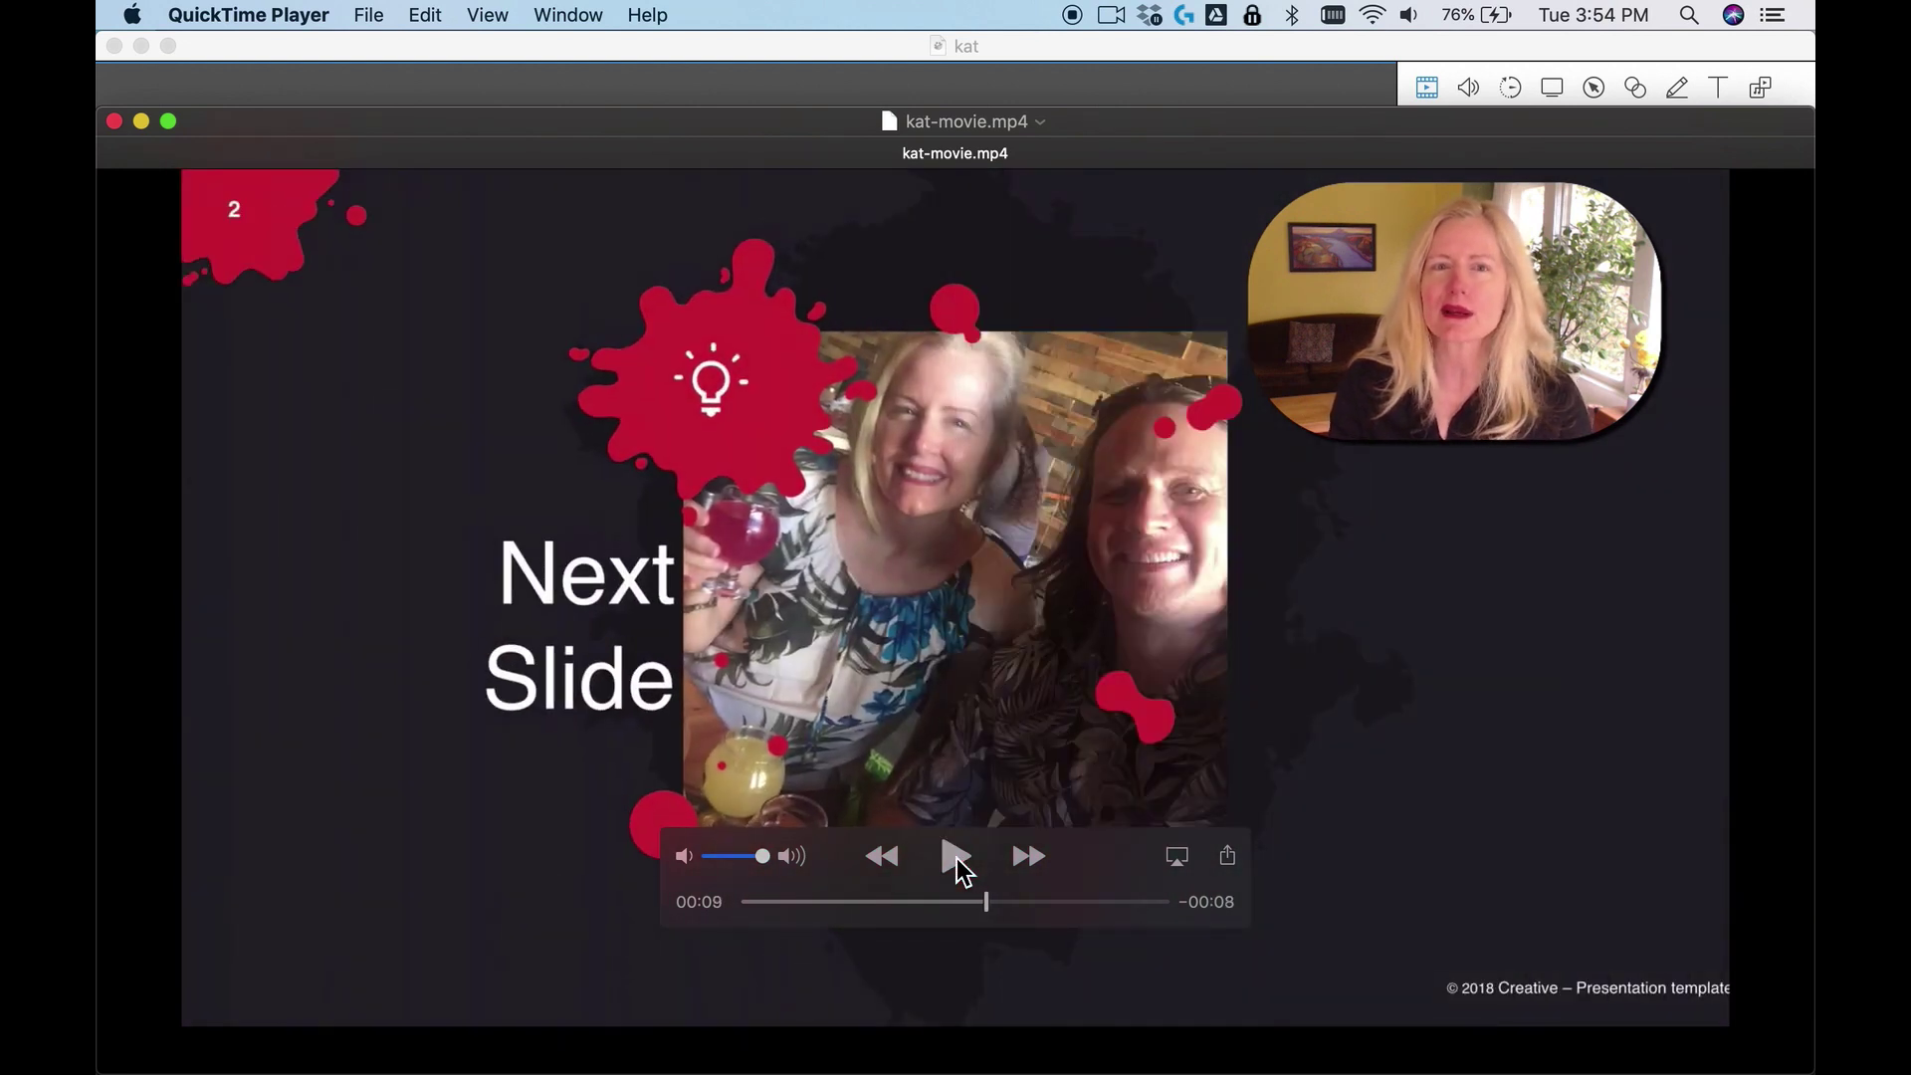